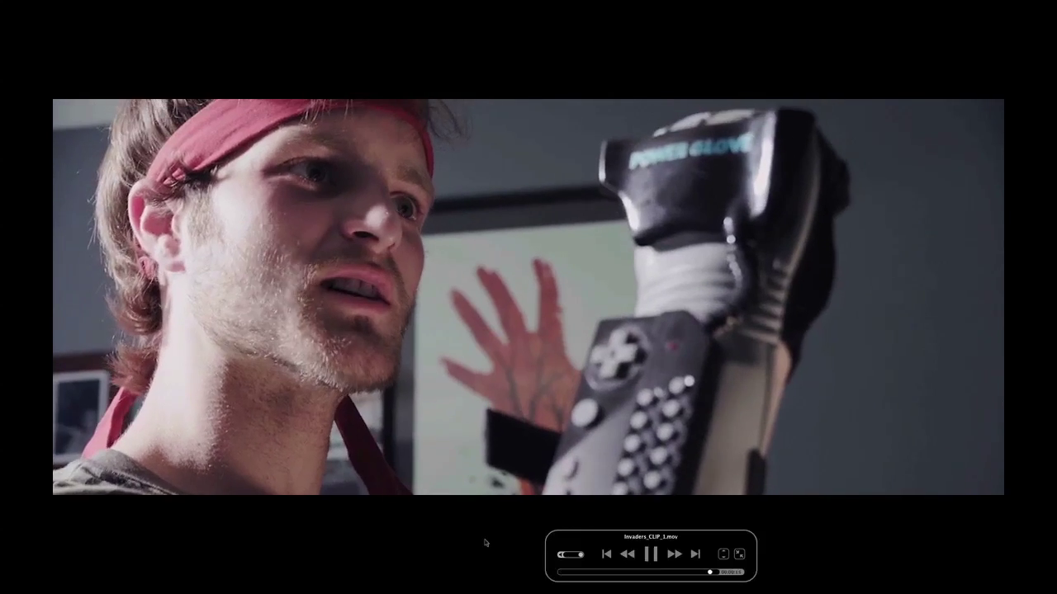
- Switch to After Effects, import Invaders_CLIP_1.mov from the desktop and create a composition from it
{"action": "key", "text": "Escape"}
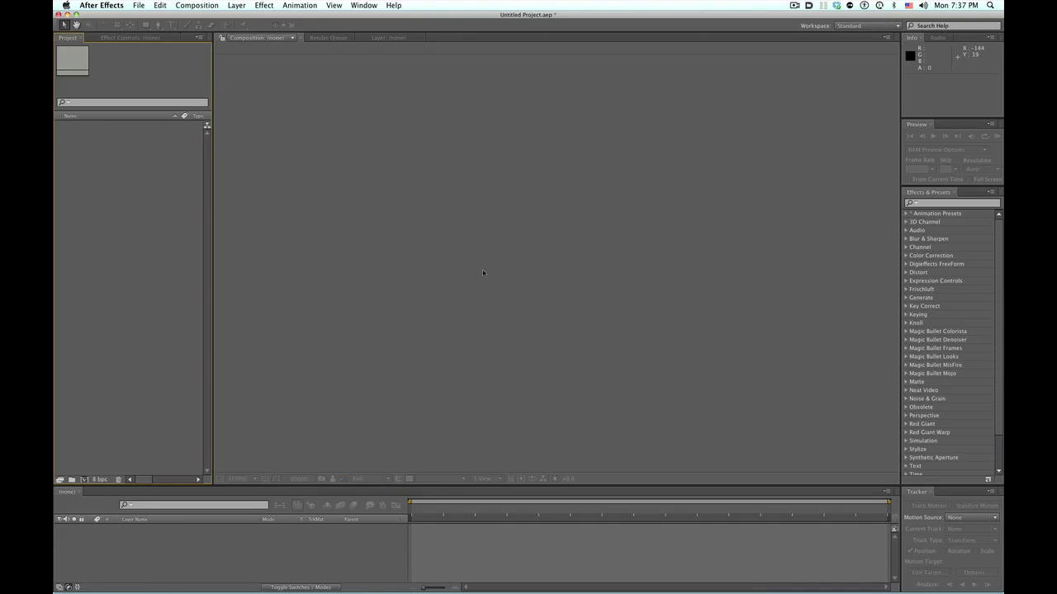
{"action": "key", "text": "super+Tab"}
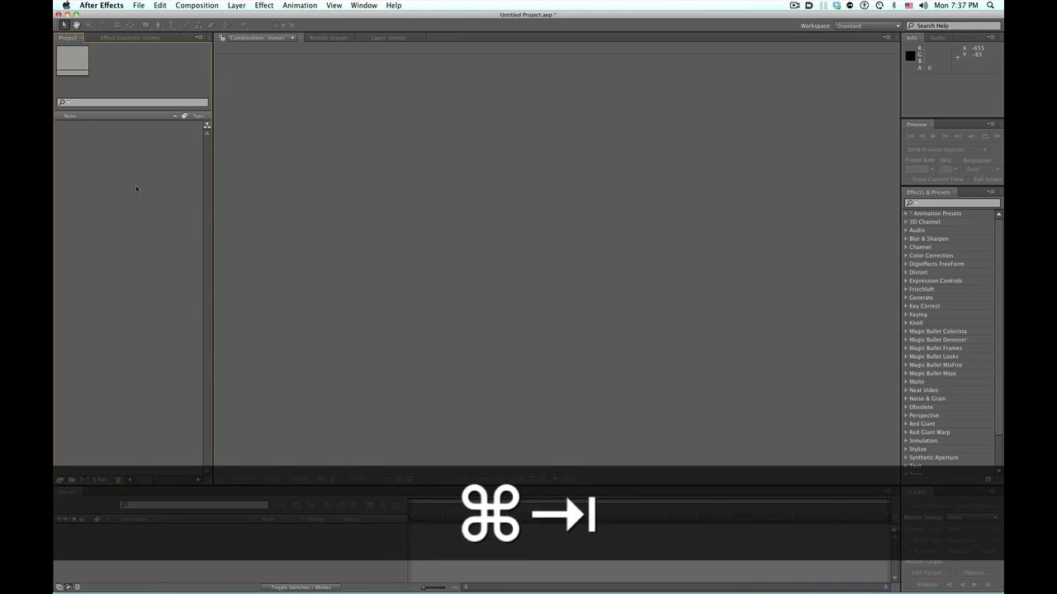
{"action": "double_click", "coordinate": [136, 189]}
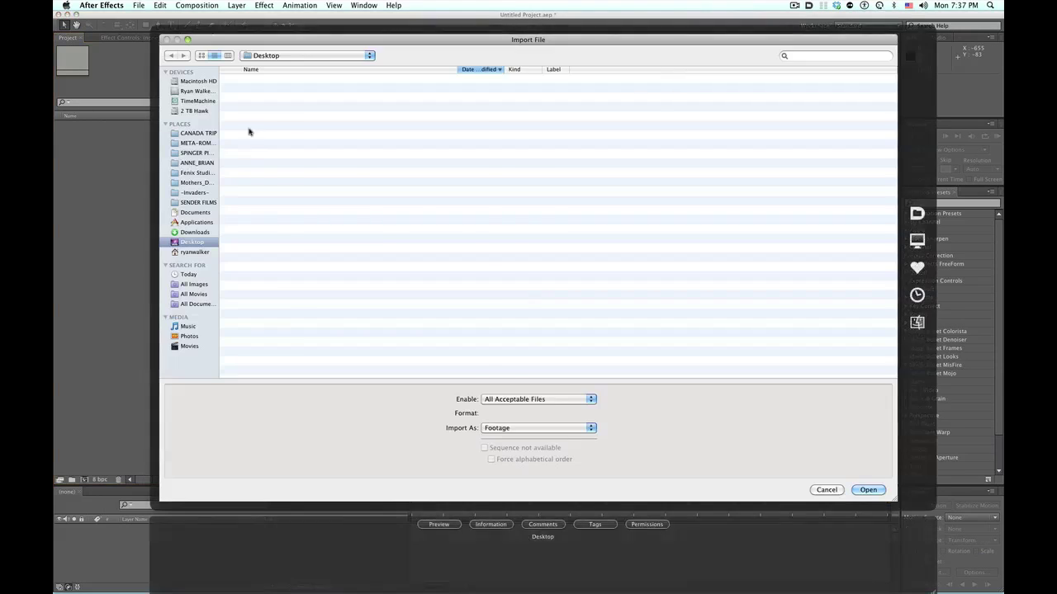
{"action": "left_click", "coordinate": [268, 89]}
{"action": "key", "text": "Return"}
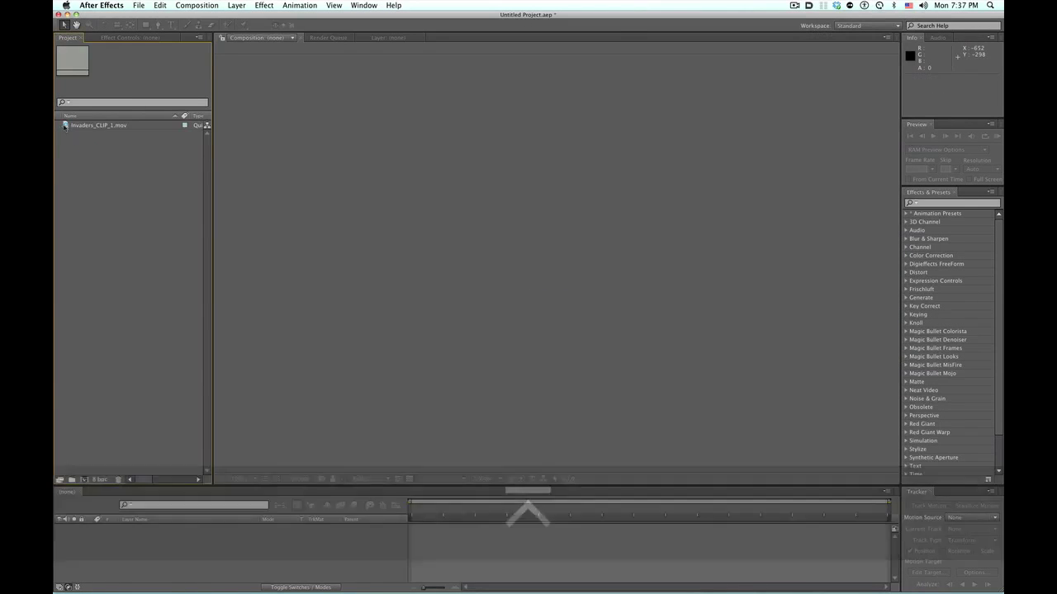
{"action": "left_click_drag", "start_coordinate": [82, 125], "coordinate": [122, 400]}
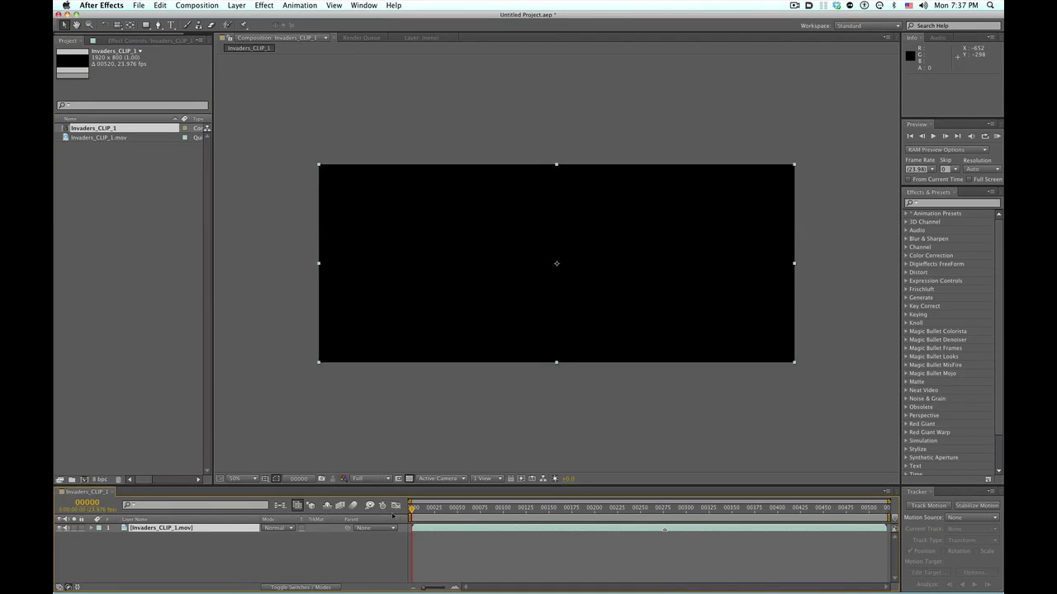
- Play the start of the clip and check the composition settings
{"action": "key", "text": "space"}
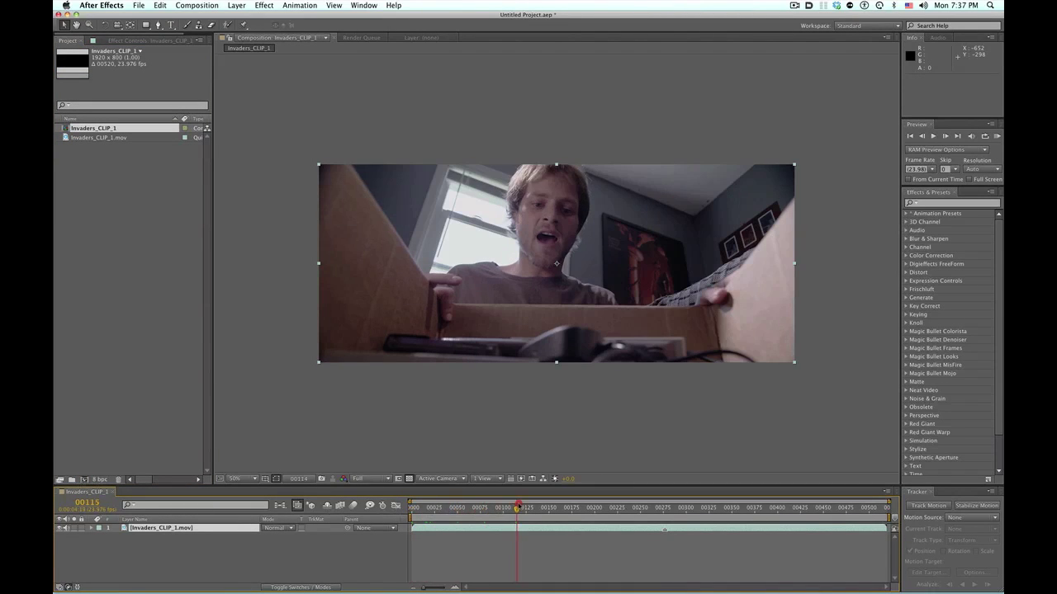
{"action": "key", "text": "super+k"}
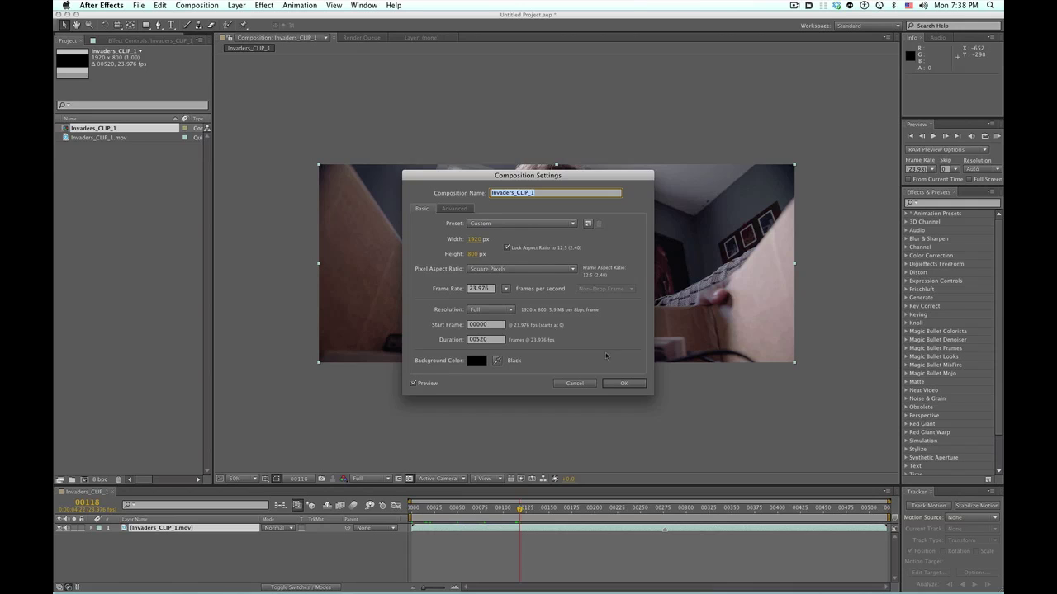
{"action": "left_click", "coordinate": [626, 384]}
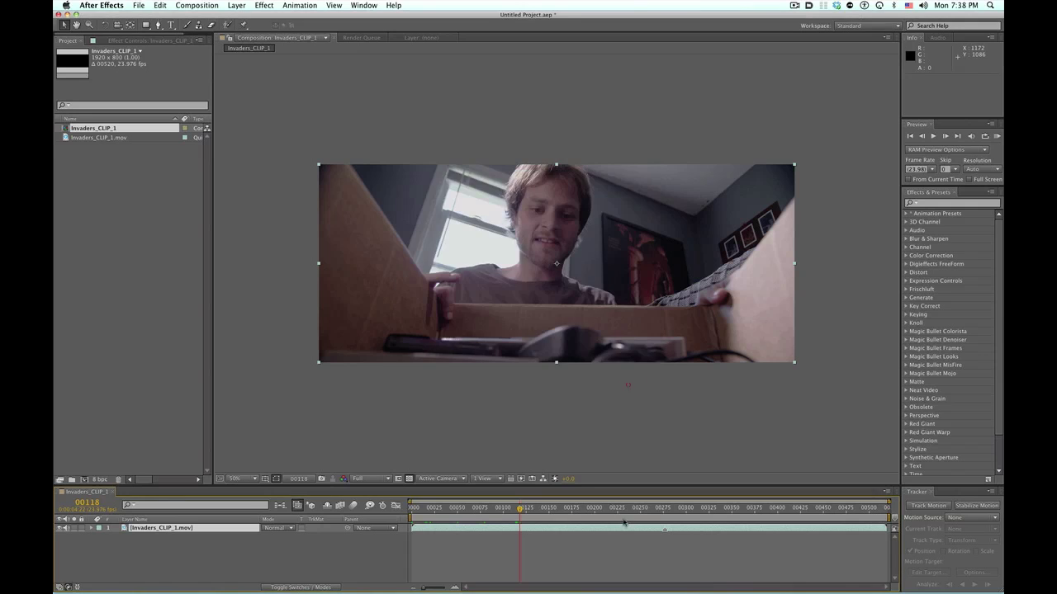
- Start the work area at frame 352 and trim the composition to it
{"action": "left_click_drag", "start_coordinate": [621, 509], "coordinate": [733, 515]}
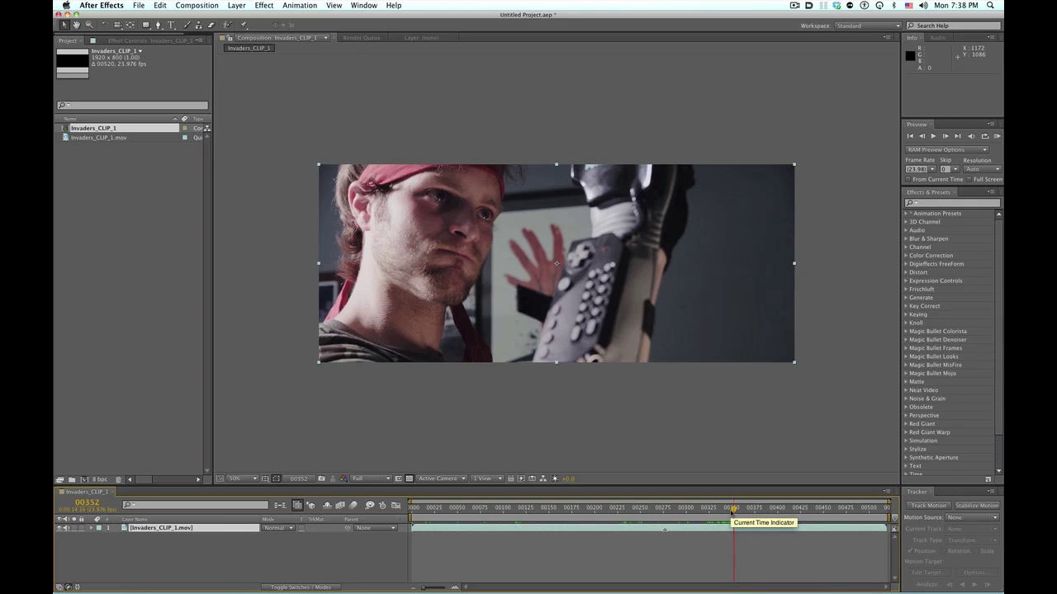
{"action": "key", "text": "b"}
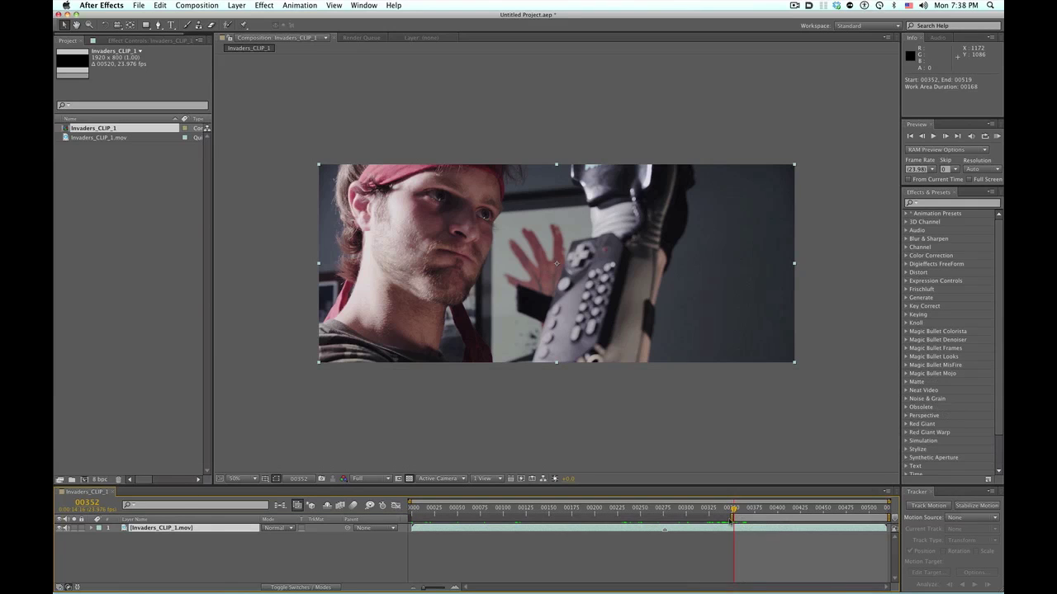
{"action": "left_click_drag", "start_coordinate": [701, 518], "coordinate": [718, 518]}
{"action": "right_click", "coordinate": [748, 519]}
{"action": "left_click", "coordinate": [775, 546]}
- End the work area at frame 430 and trim the composition to it
{"action": "left_click_drag", "start_coordinate": [413, 511], "coordinate": [632, 509]}
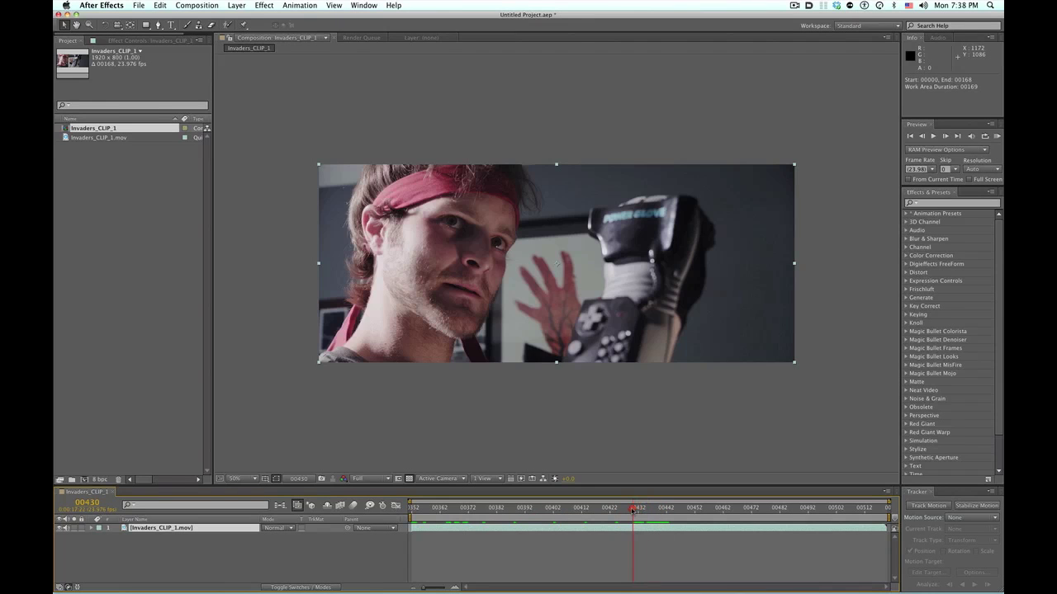
{"action": "key", "text": "n"}
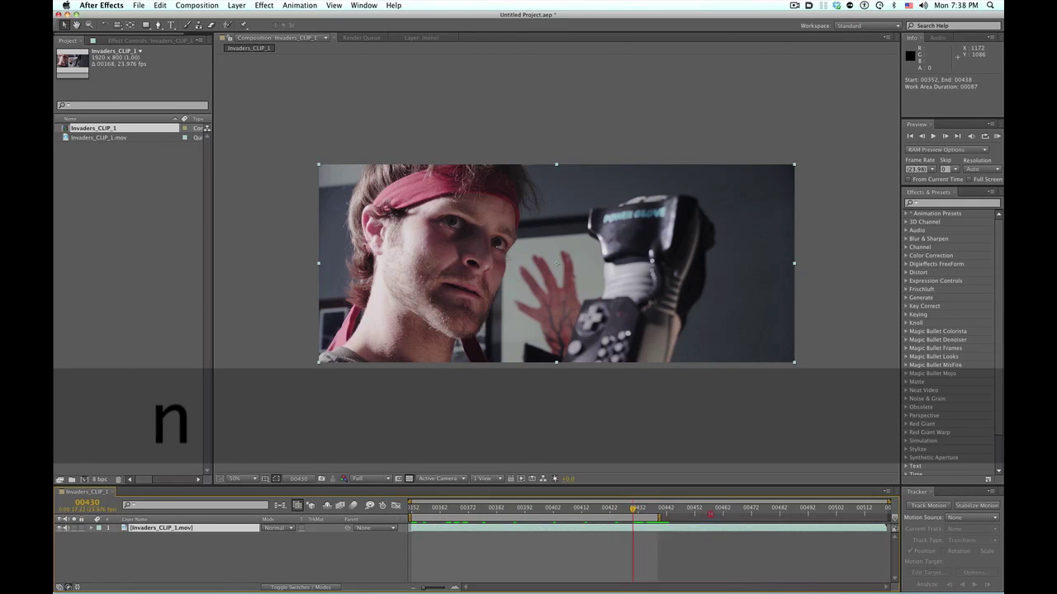
{"action": "key", "text": "n"}
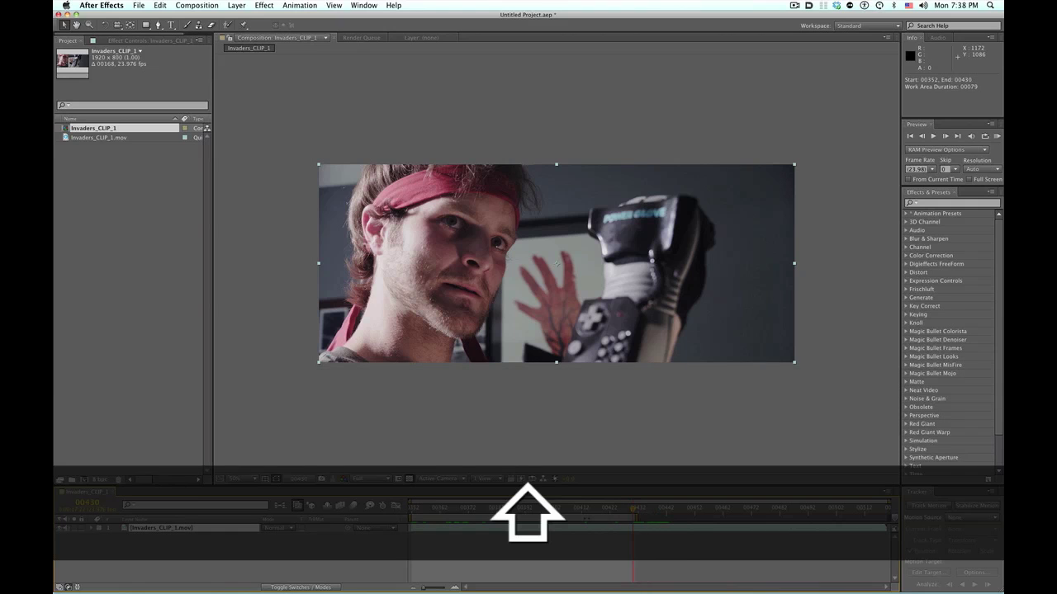
{"action": "right_click", "coordinate": [588, 520]}
{"action": "left_click", "coordinate": [611, 550]}
- Scrub the first frames of the trimmed shot and look at the glove's roto shape in mocha AE, returning to After Effects
{"action": "left_click_drag", "start_coordinate": [438, 509], "coordinate": [411, 511]}
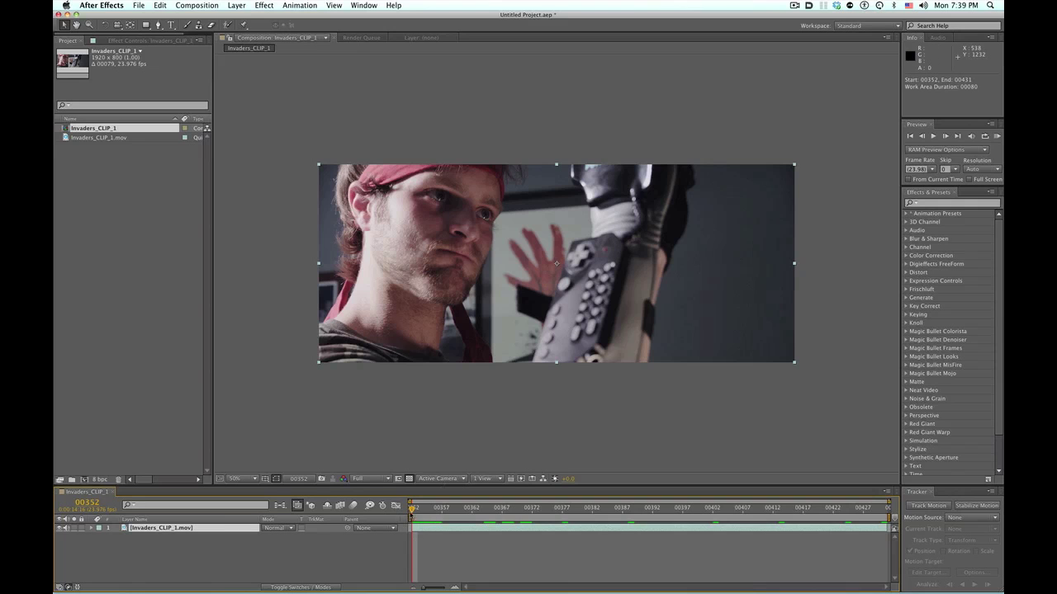
{"action": "left_click_drag", "start_coordinate": [411, 507], "coordinate": [438, 507]}
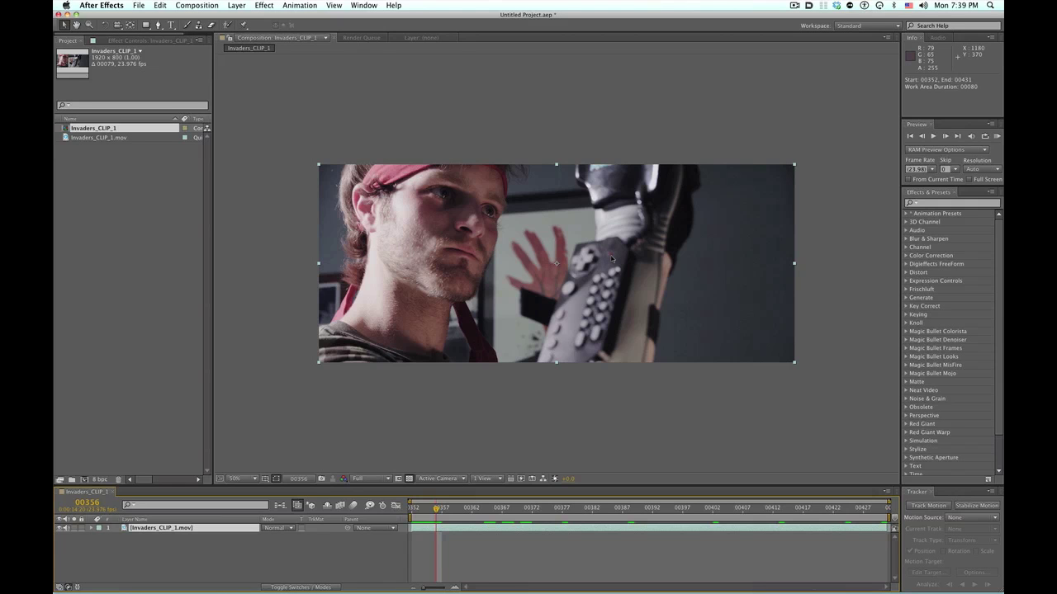
{"action": "key", "text": "super+Tab"}
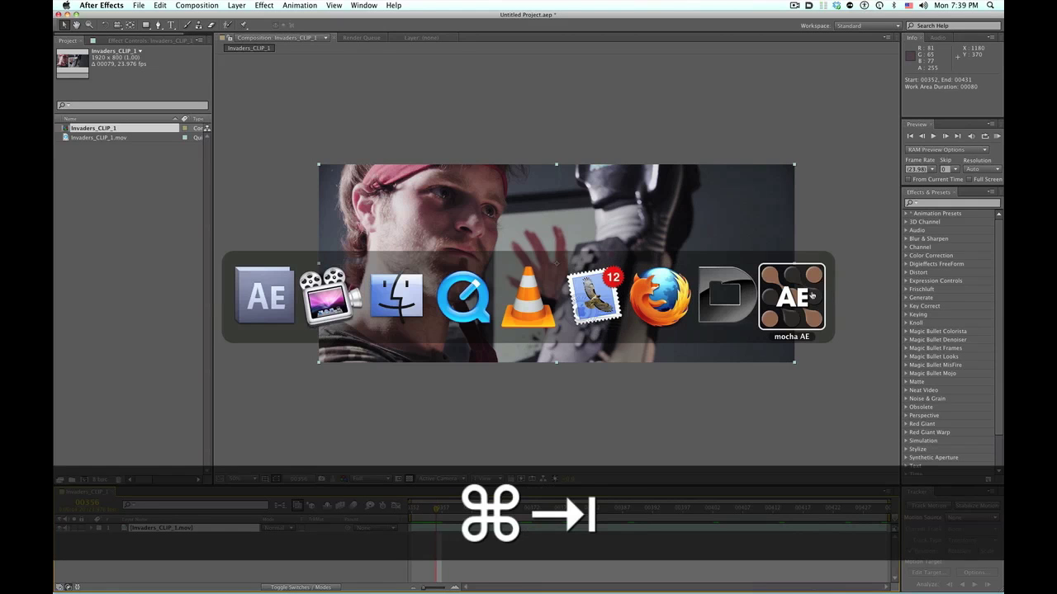
{"action": "left_click", "coordinate": [812, 295]}
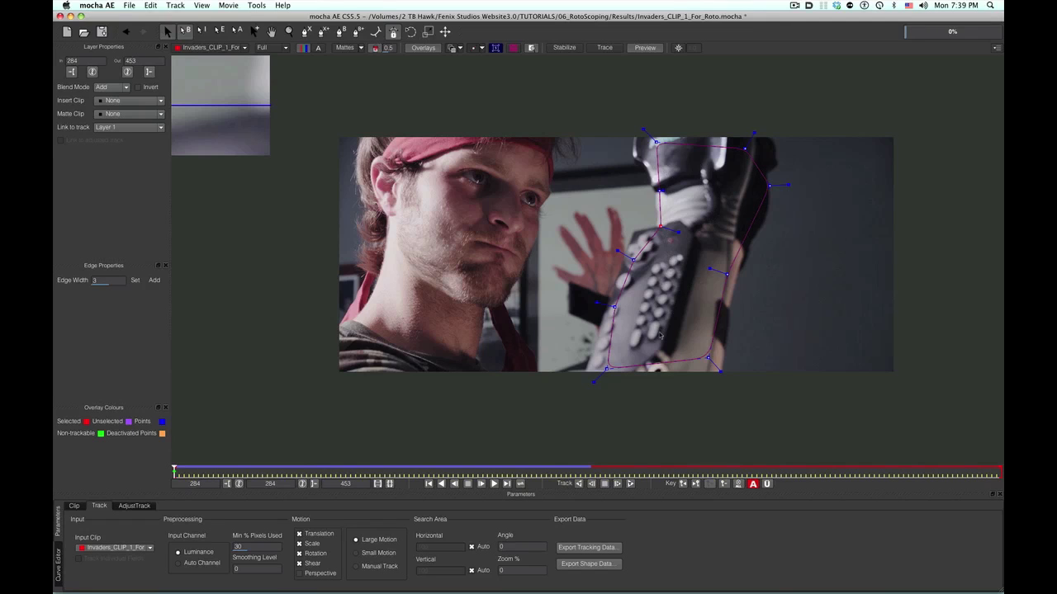
{"action": "key", "text": "super+Tab"}
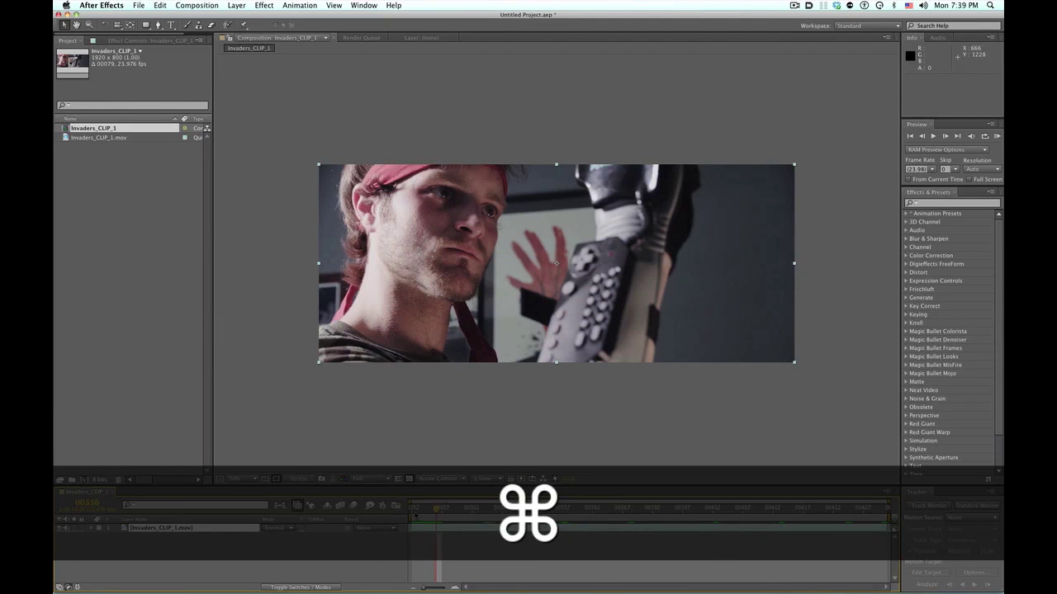
- Add a motion tracker to the clip at frame 352, place its track point beside the glove's directional pad, and enlarge the feature and search regions
{"action": "left_click_drag", "start_coordinate": [436, 508], "coordinate": [403, 506]}
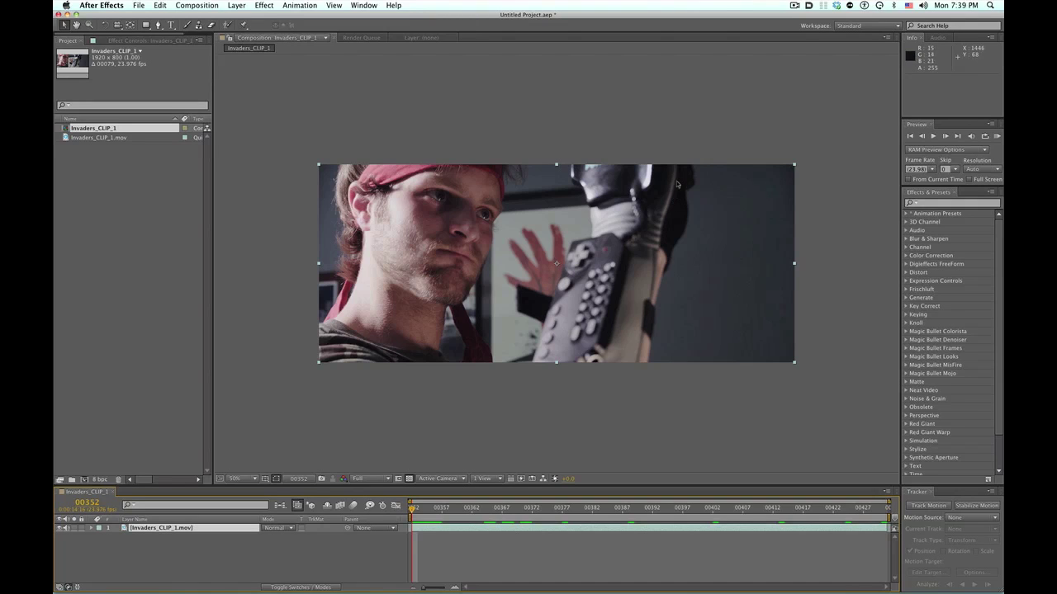
{"action": "right_click", "coordinate": [436, 529]}
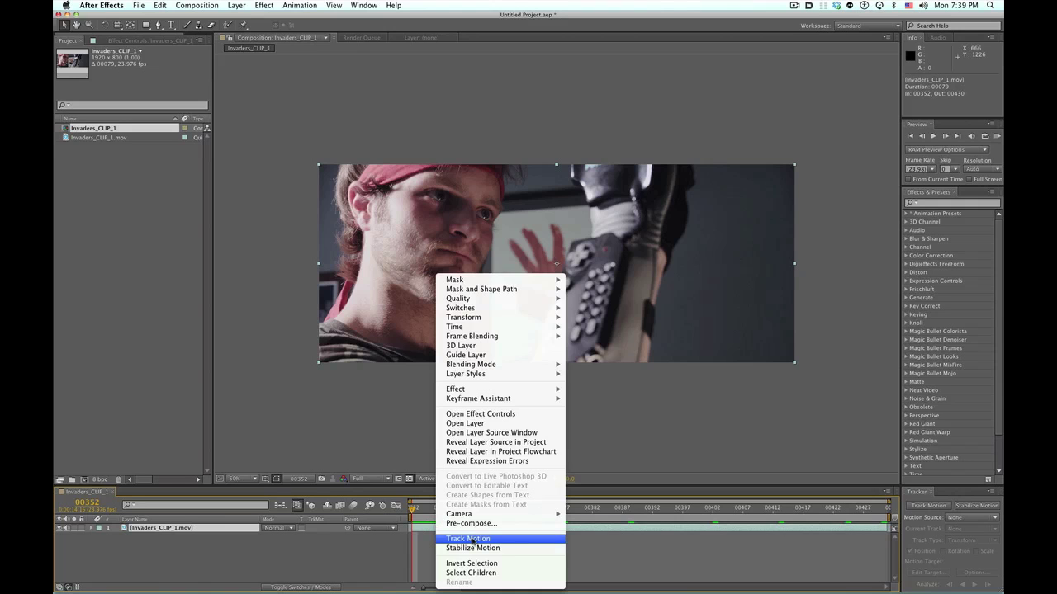
{"action": "left_click", "coordinate": [471, 539]}
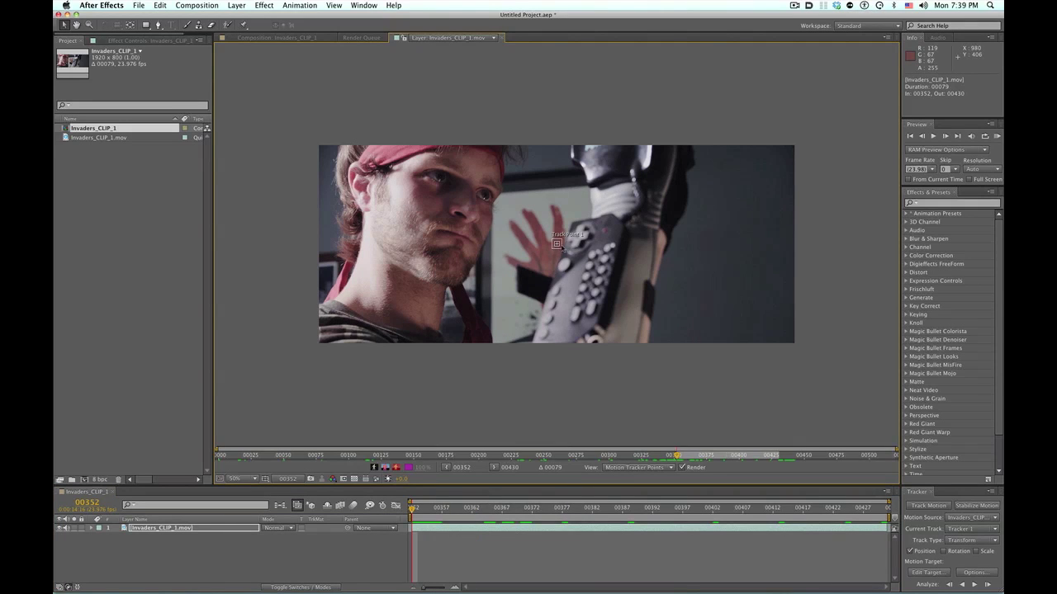
{"action": "left_click_drag", "start_coordinate": [561, 248], "coordinate": [610, 234]}
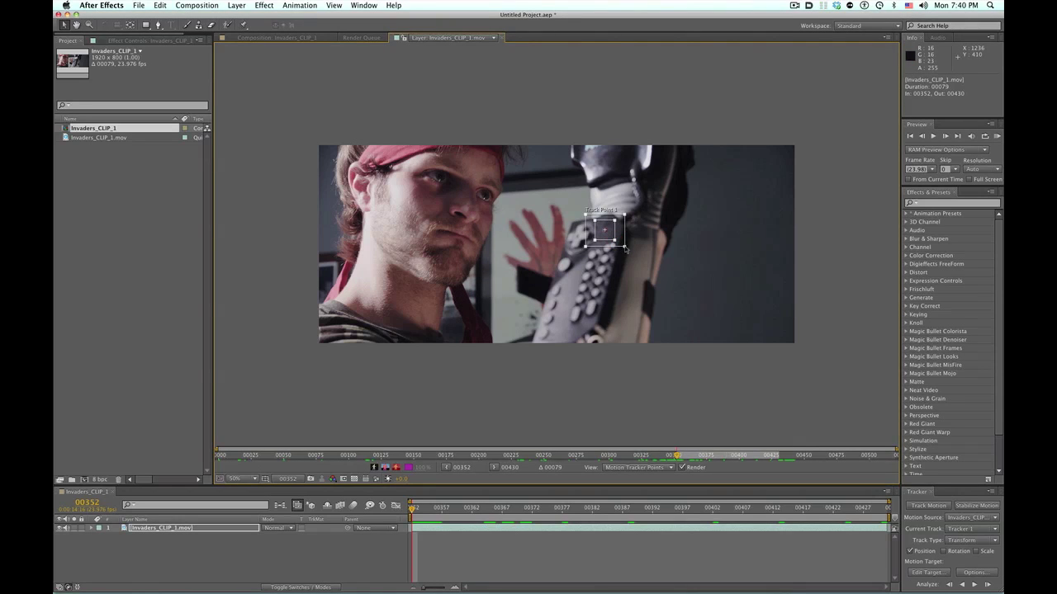
{"action": "left_click_drag", "start_coordinate": [626, 250], "coordinate": [649, 269]}
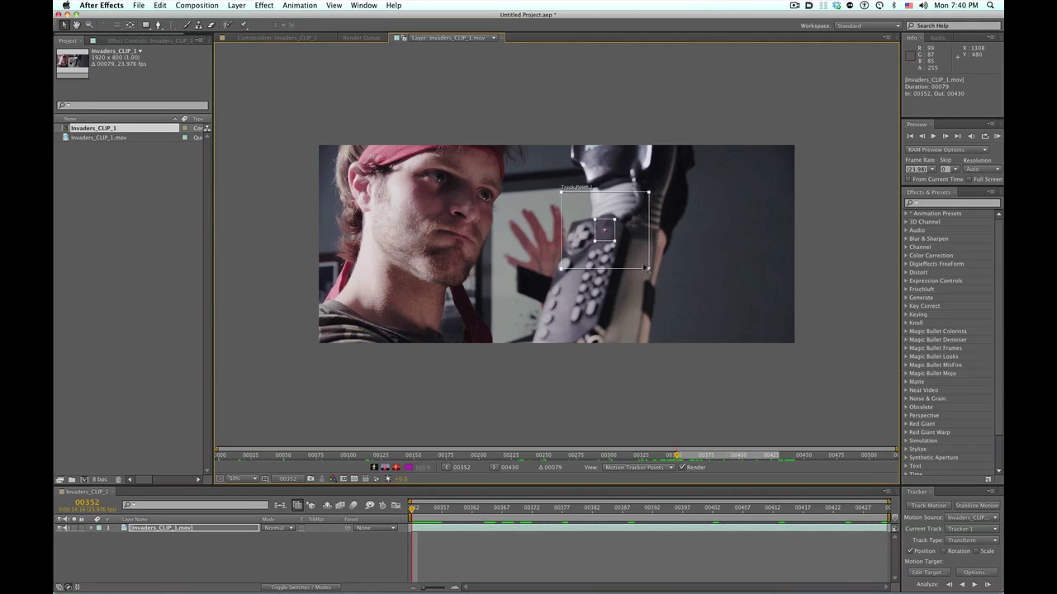
{"action": "mouse_move", "coordinate": [648, 269]}
{"action": "left_mouse_down"}
{"action": "mouse_move", "coordinate": [756, 349]}
{"action": "mouse_move", "coordinate": [628, 251]}
{"action": "mouse_move", "coordinate": [734, 343]}
{"action": "mouse_move", "coordinate": [649, 286]}
{"action": "mouse_move", "coordinate": [633, 255]}
{"action": "mouse_move", "coordinate": [700, 307]}
{"action": "mouse_move", "coordinate": [636, 258]}
{"action": "left_mouse_up"}
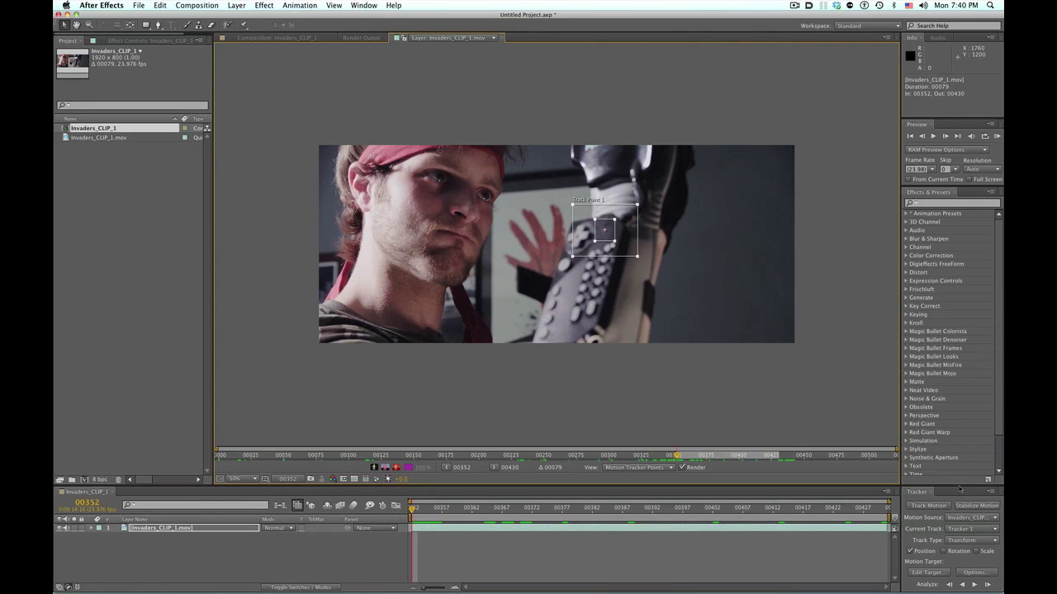
- Give the tracker controls more vertical room, close them and show them again
{"action": "left_click_drag", "start_coordinate": [960, 487], "coordinate": [949, 427]}
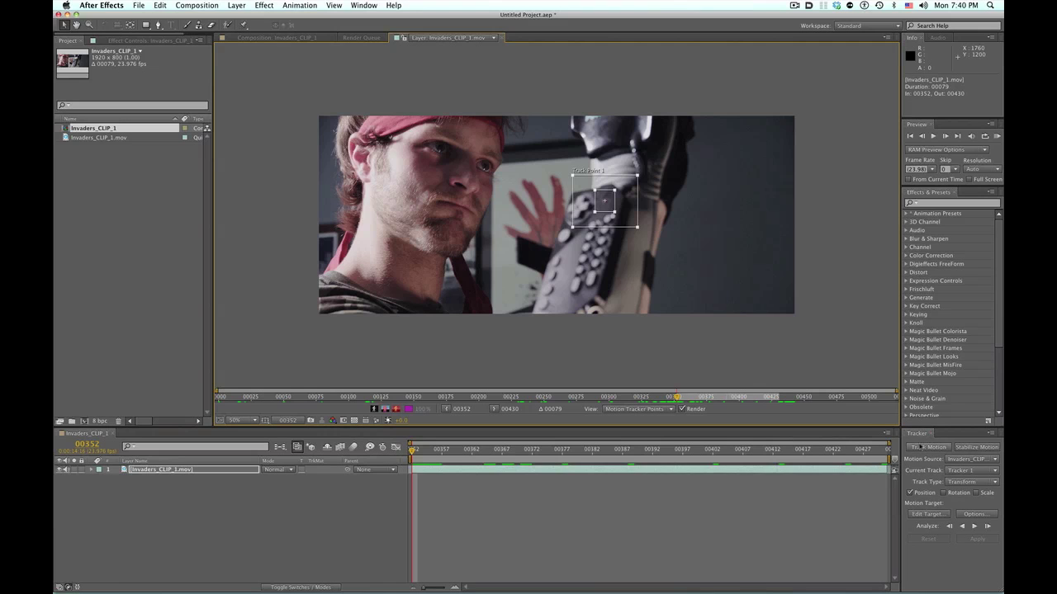
{"action": "left_click", "coordinate": [933, 435]}
{"action": "left_click", "coordinate": [373, 6]}
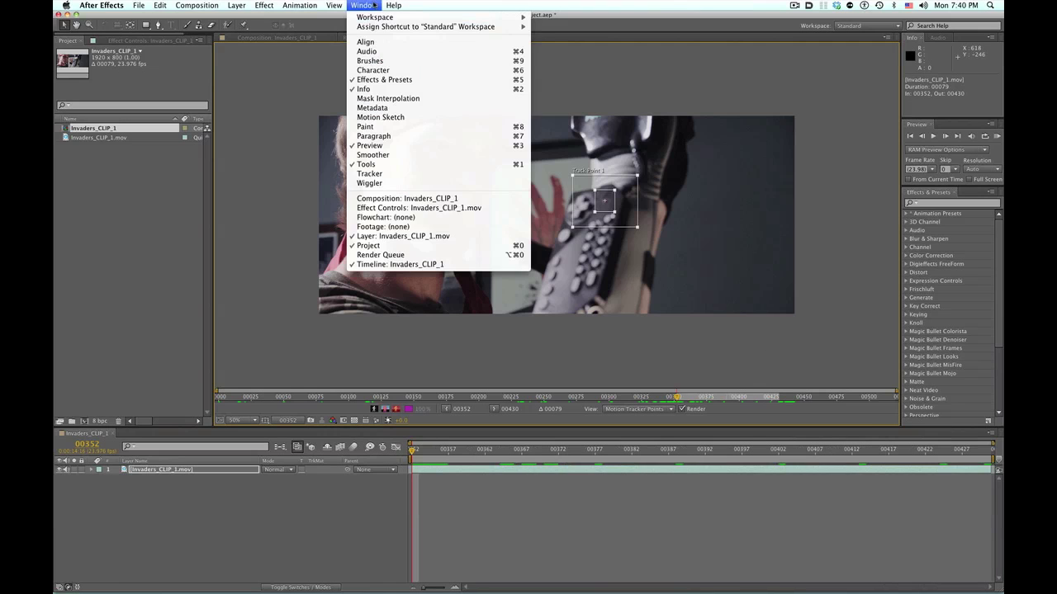
{"action": "left_click", "coordinate": [396, 177]}
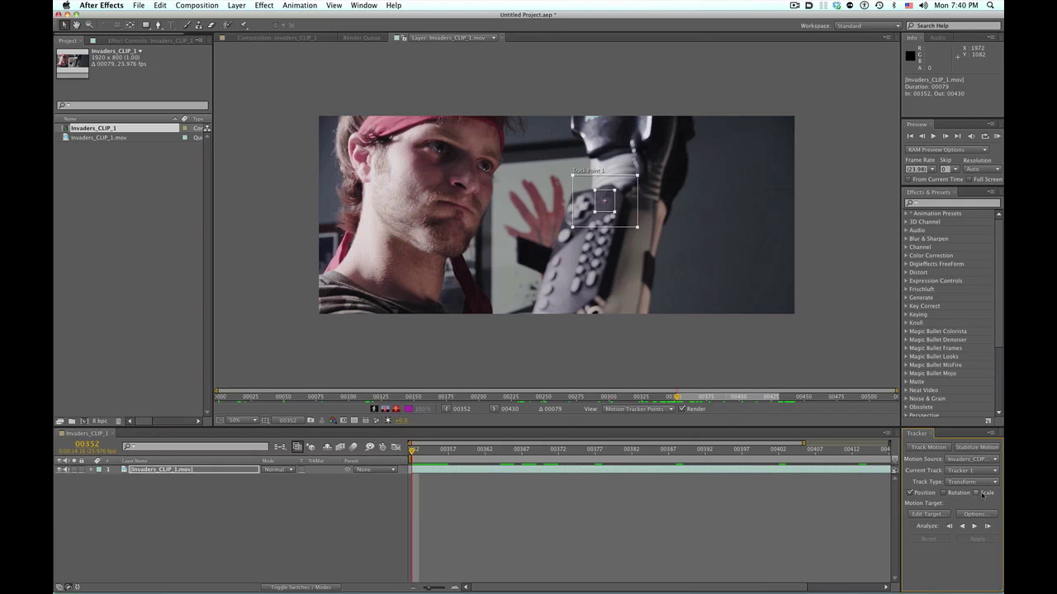
- Analyze the glove's track point forward to frame 430 and scrub back to frame 396 to check the track
{"action": "left_click", "coordinate": [928, 447]}
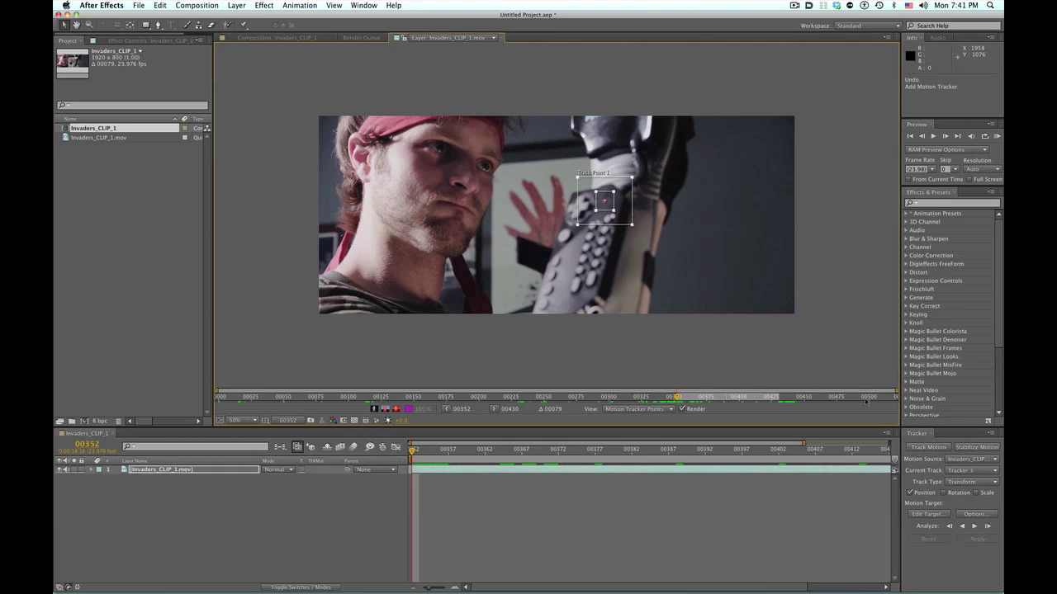
{"action": "left_click", "coordinate": [974, 526]}
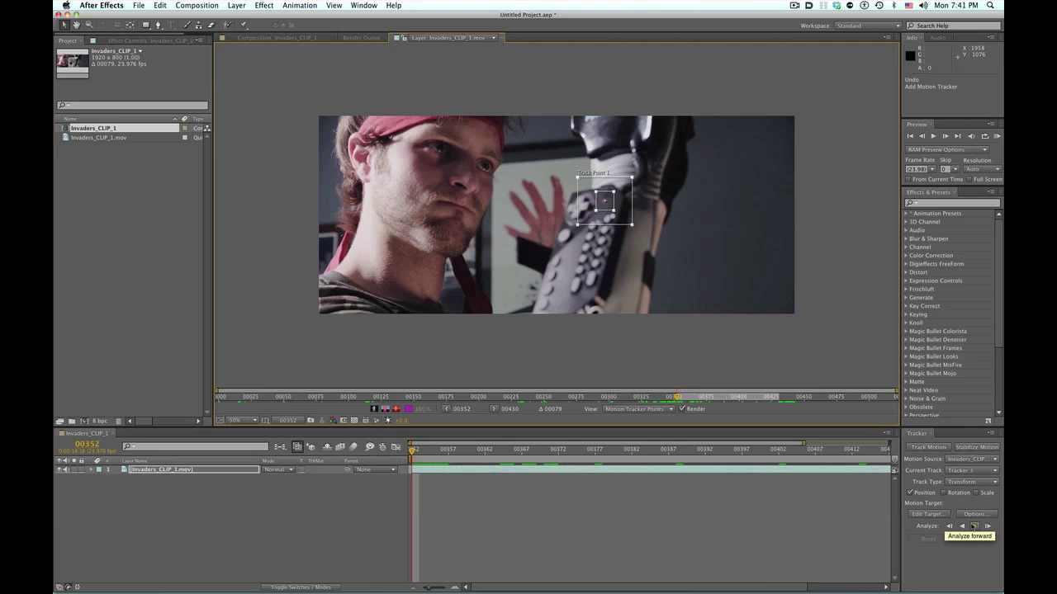
{"action": "left_click", "coordinate": [974, 526]}
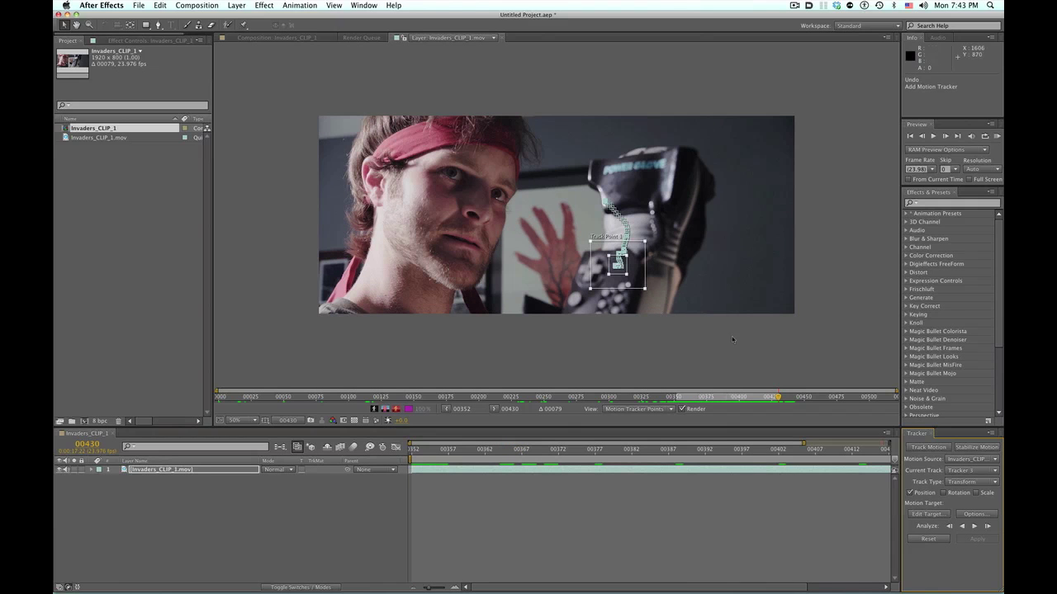
{"action": "left_click_drag", "start_coordinate": [776, 399], "coordinate": [733, 400]}
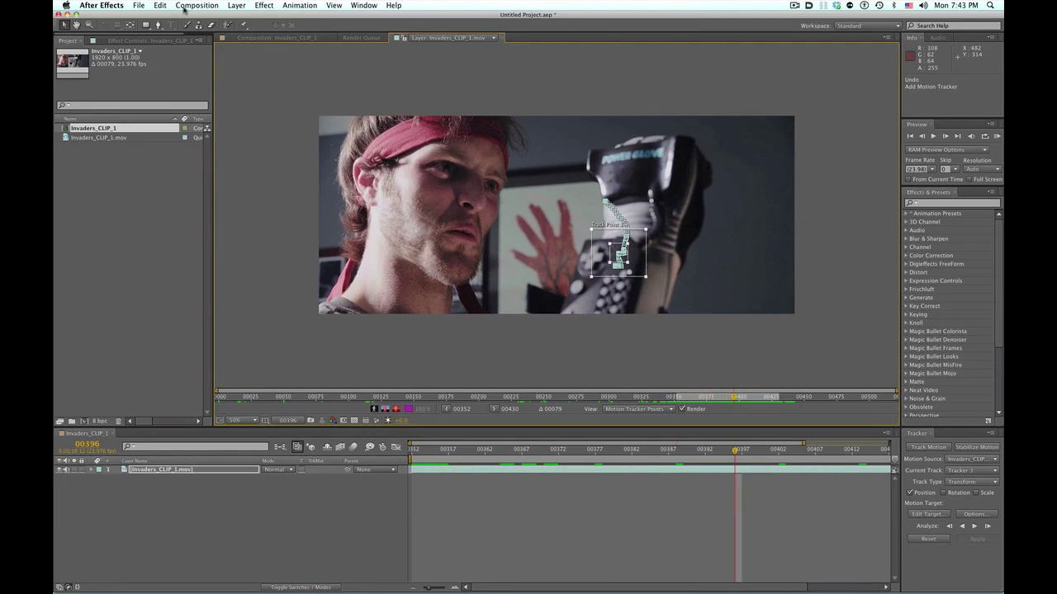
- Add a null object layer to the composition above the Invaders clip
{"action": "left_click", "coordinate": [237, 6]}
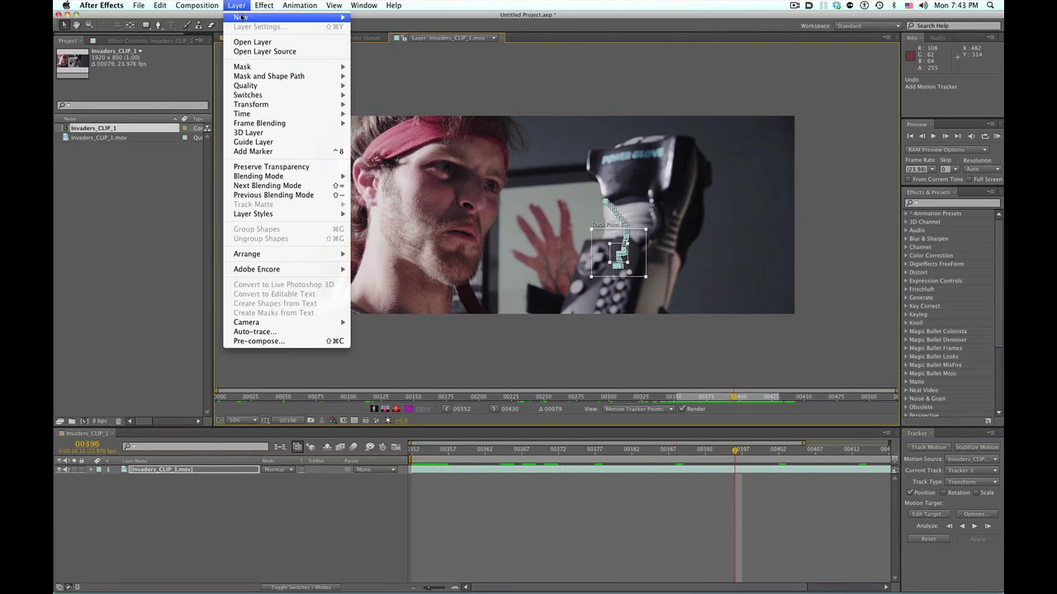
{"action": "mouse_move", "coordinate": [241, 18]}
{"action": "left_click", "coordinate": [391, 58]}
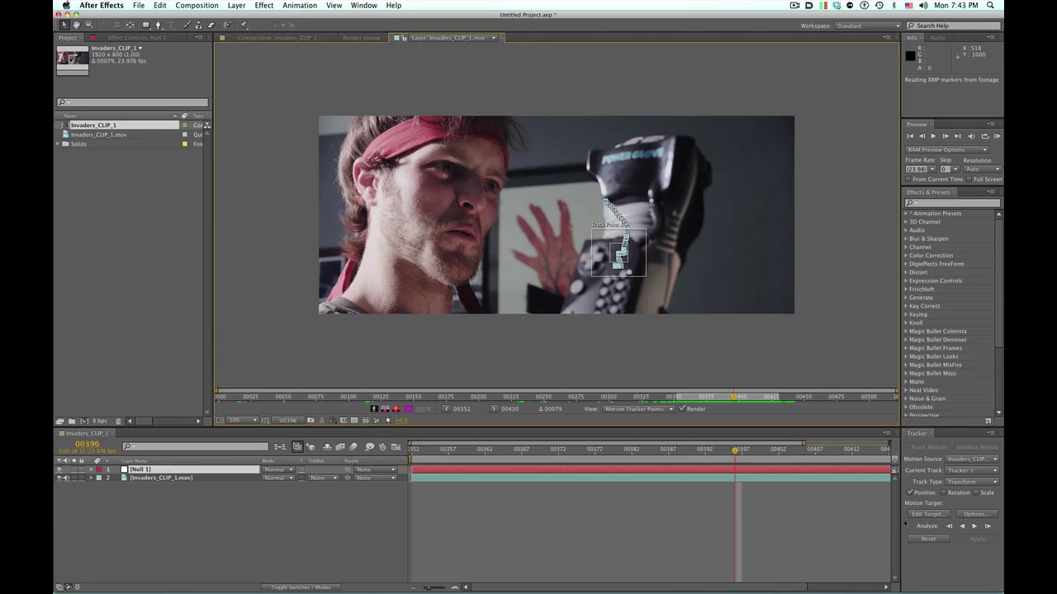
- Set Null 1 as the tracker's motion target and apply the glove's tracking data to it in X and Y
{"action": "left_click", "coordinate": [913, 477]}
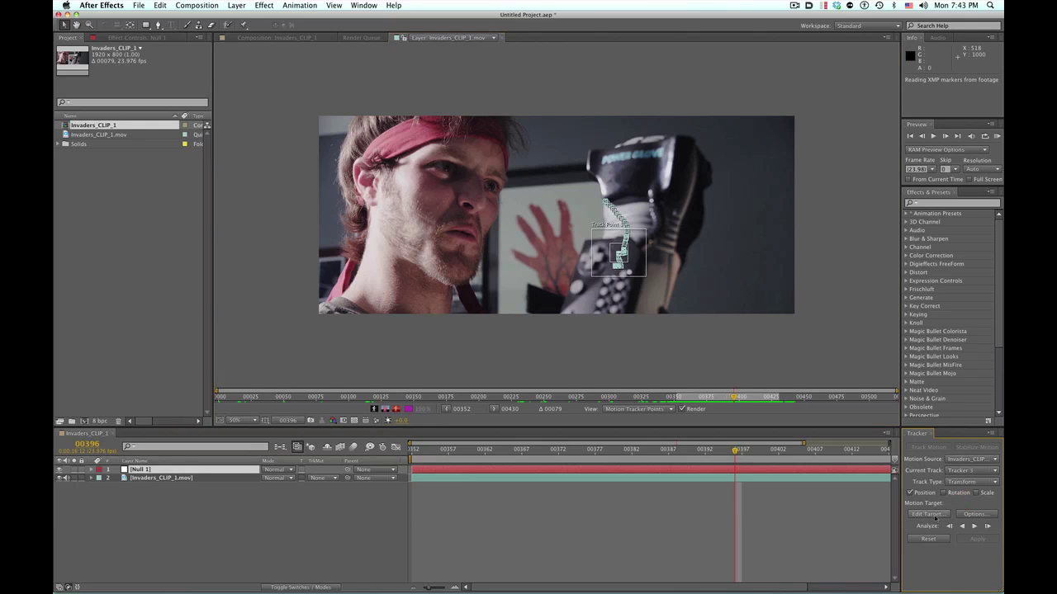
{"action": "left_click", "coordinate": [929, 513]}
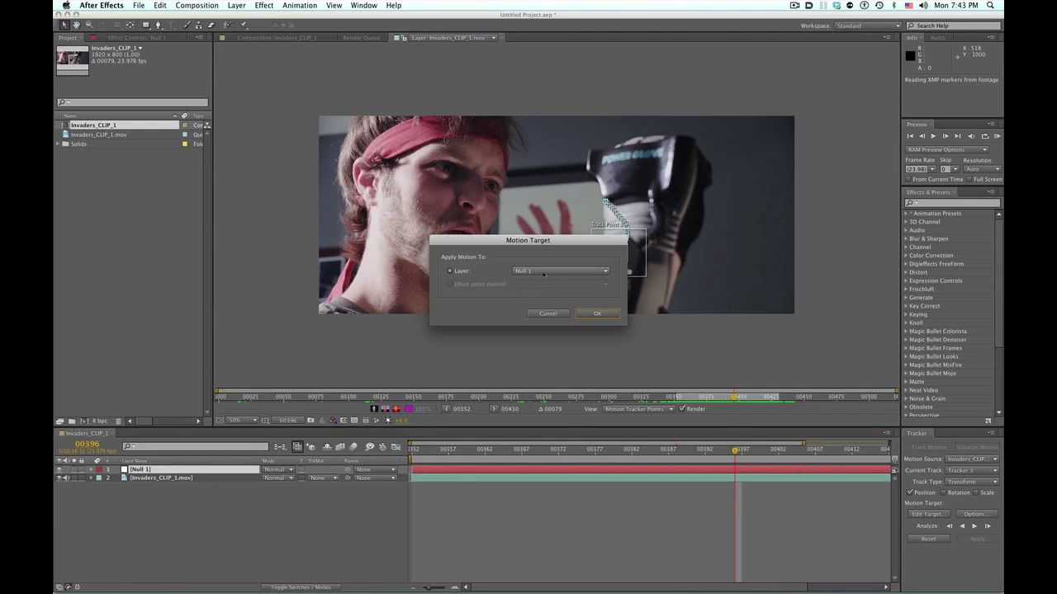
{"action": "left_click", "coordinate": [598, 314]}
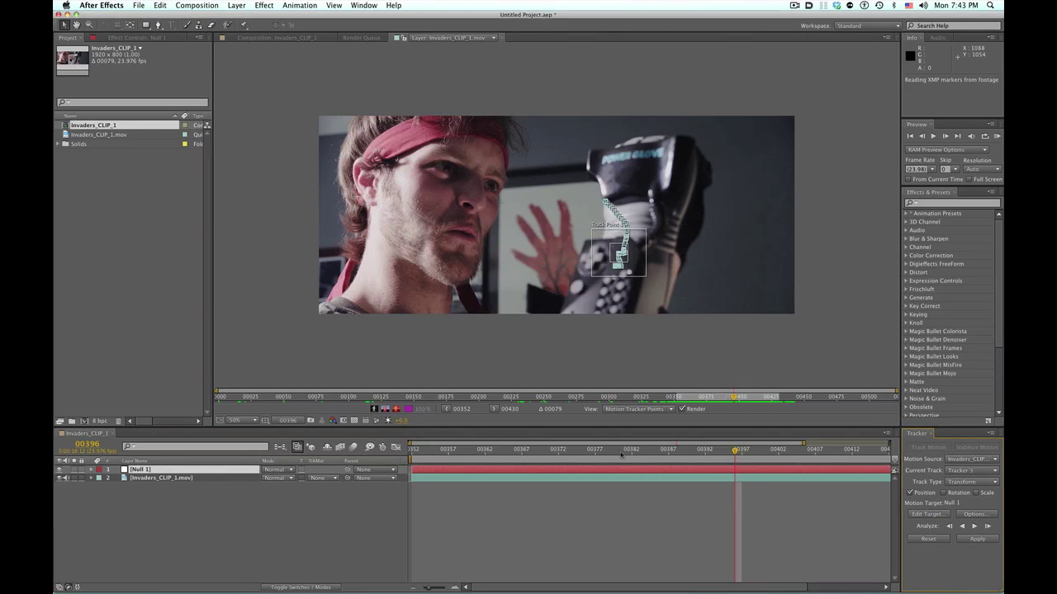
{"action": "left_click", "coordinate": [977, 539]}
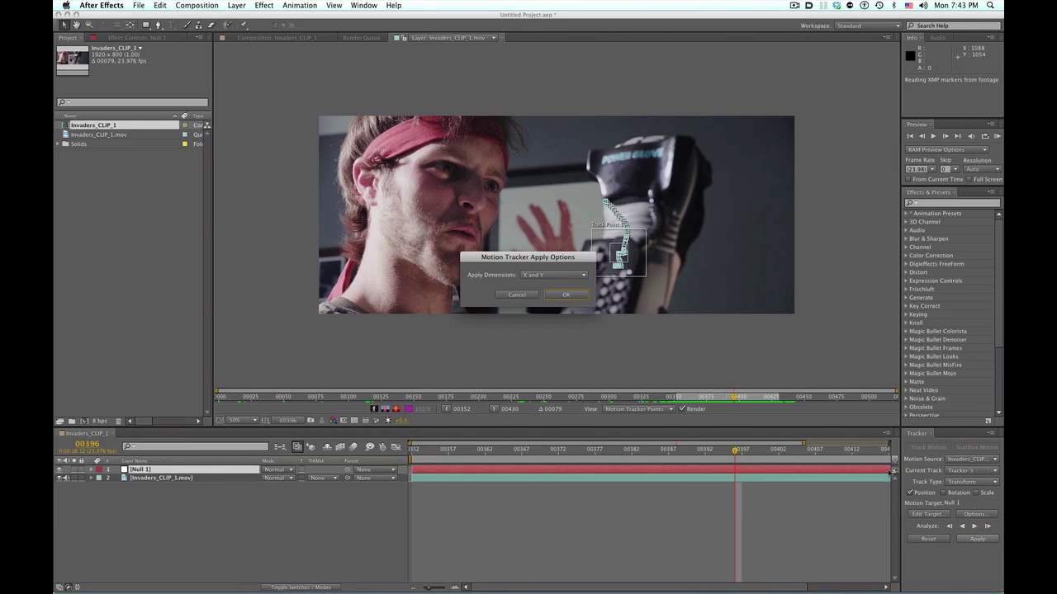
{"action": "left_click", "coordinate": [569, 295]}
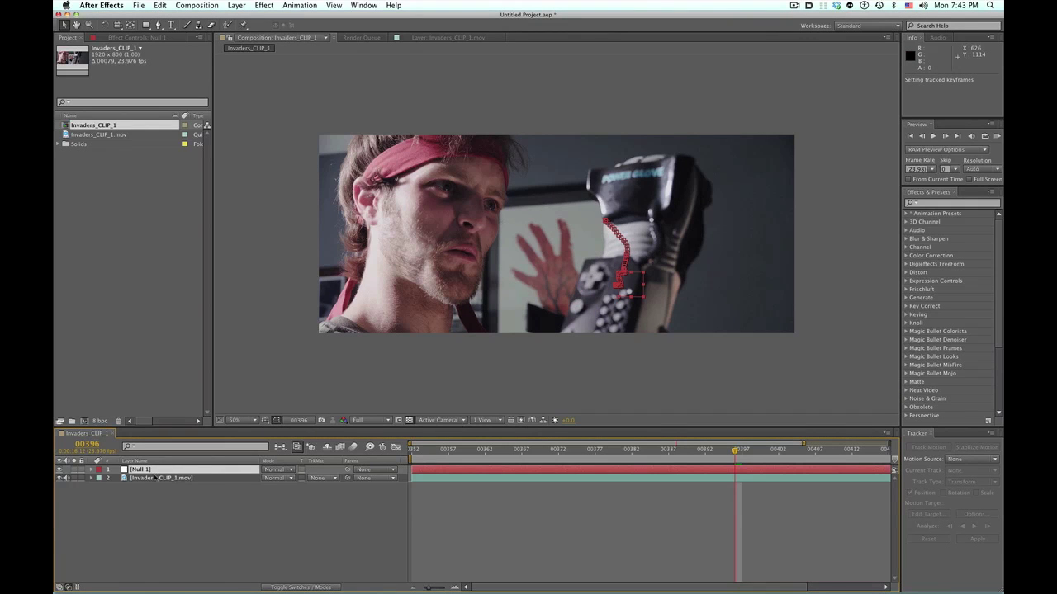
- Return to frame 352 and create a red solid at the composition's size of 1920 x 800 px
{"action": "left_click_drag", "start_coordinate": [439, 451], "coordinate": [412, 452]}
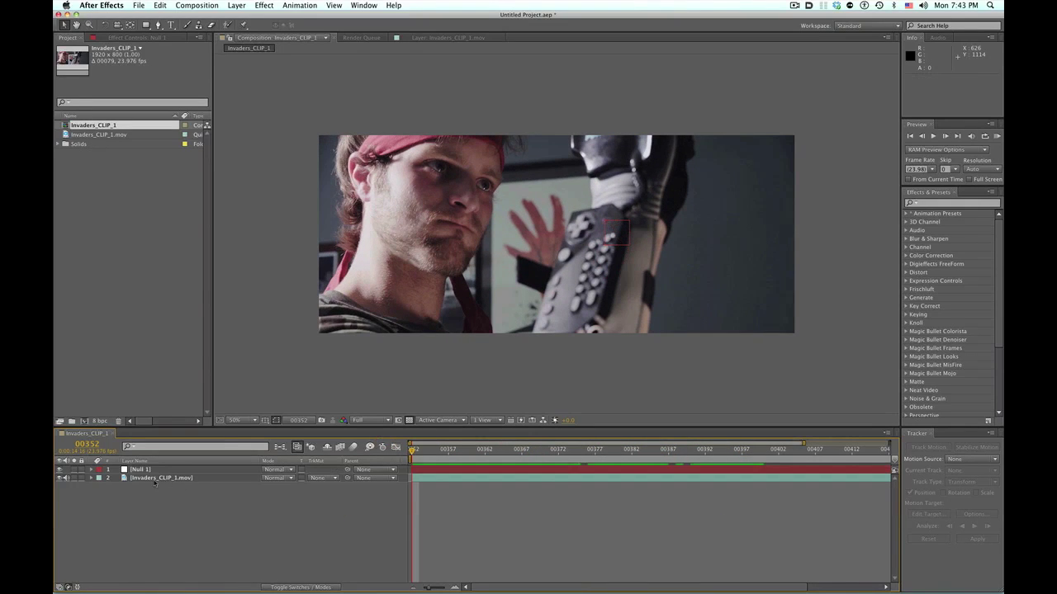
{"action": "left_click", "coordinate": [148, 480]}
{"action": "left_click", "coordinate": [163, 503]}
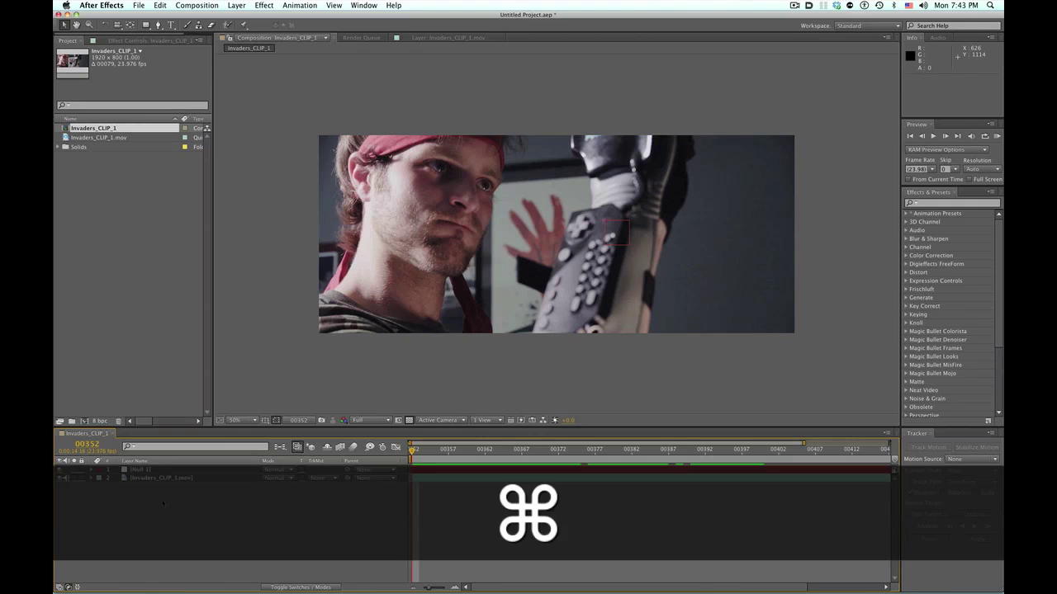
{"action": "key", "text": "super+y"}
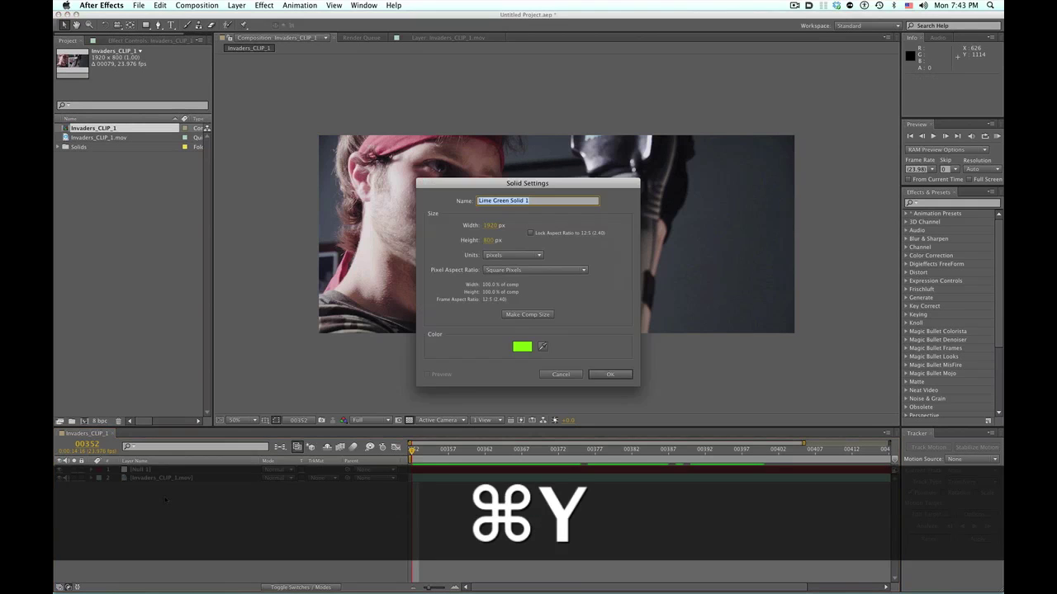
{"action": "left_click", "coordinate": [525, 344]}
{"action": "left_click_drag", "start_coordinate": [687, 342], "coordinate": [622, 433]}
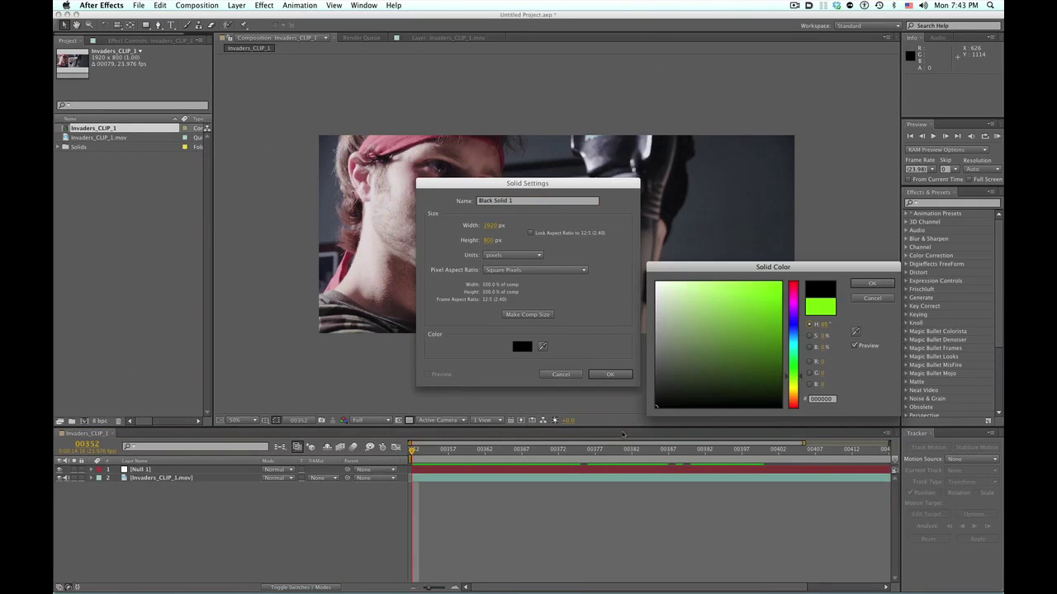
{"action": "left_click", "coordinate": [793, 283]}
{"action": "left_click", "coordinate": [779, 284]}
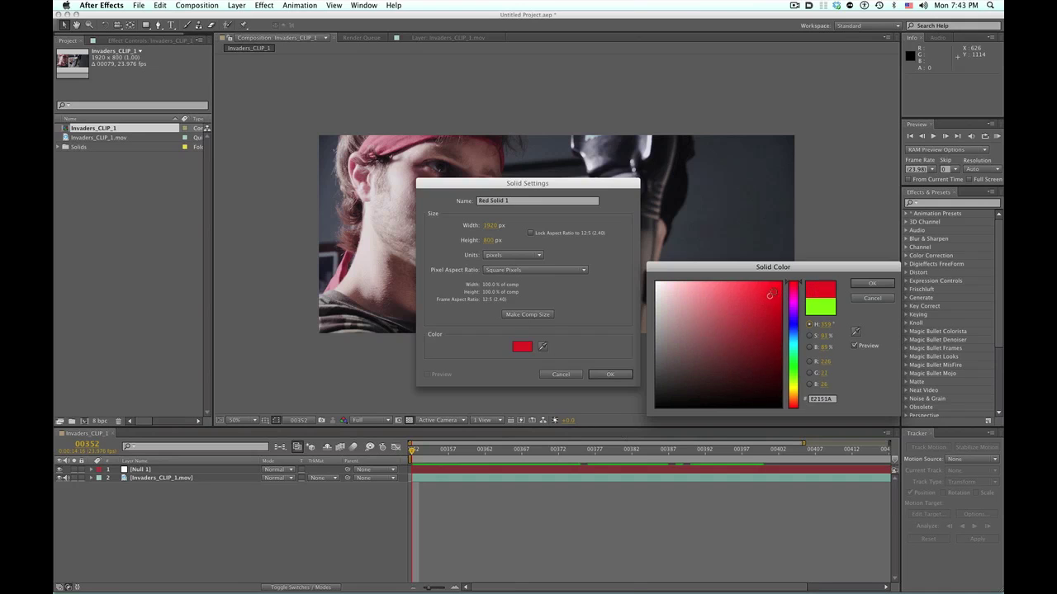
{"action": "left_click", "coordinate": [866, 283]}
{"action": "left_click", "coordinate": [609, 374]}
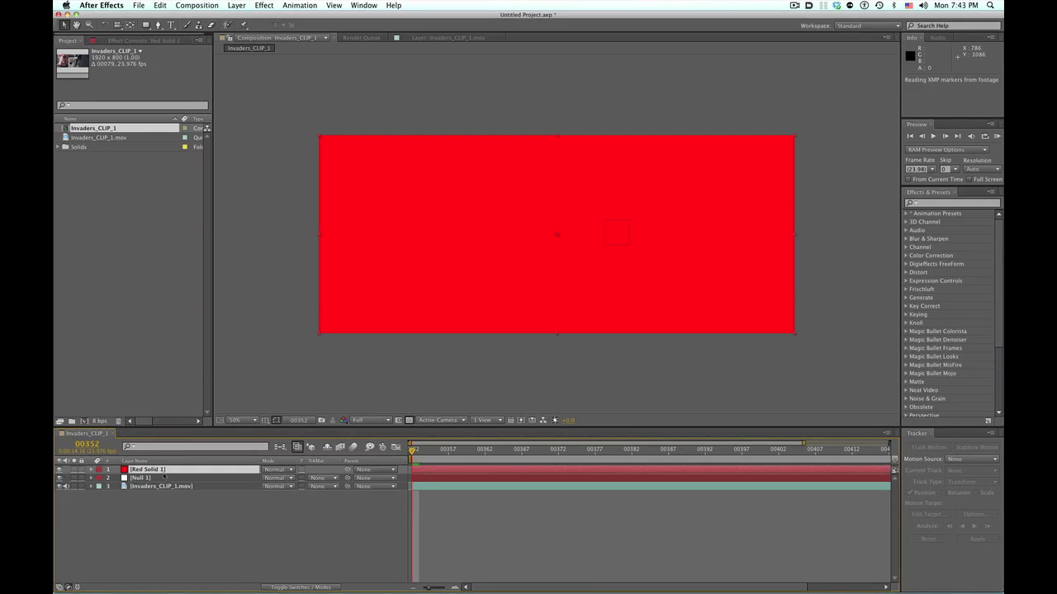
- Scale the red solid up to 308% and hide the layer so the footage can be seen
{"action": "key", "text": "s"}
{"action": "key", "text": "comma"}
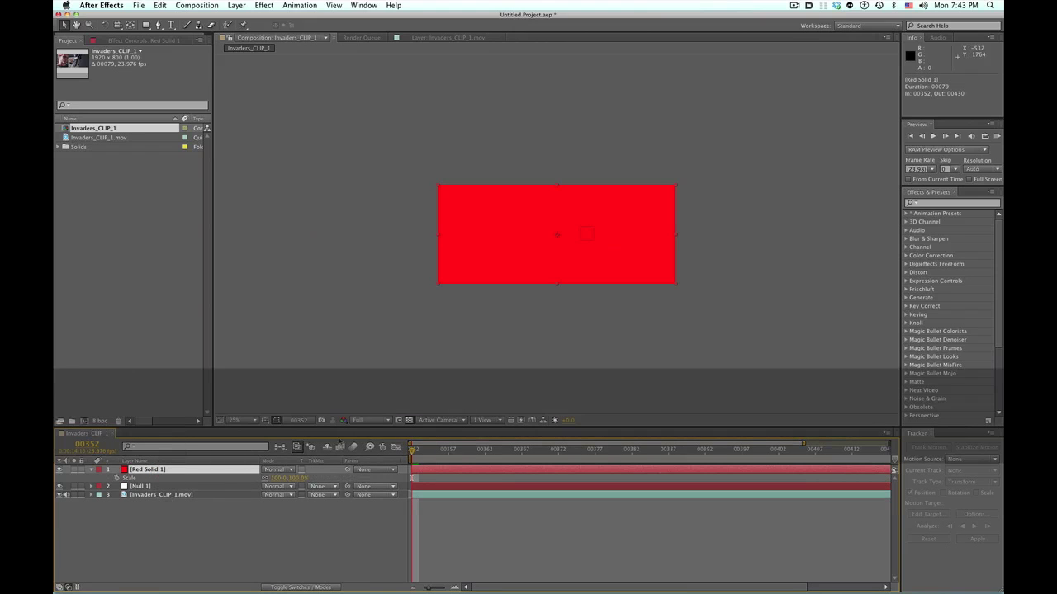
{"action": "left_click_drag", "start_coordinate": [275, 481], "coordinate": [298, 478]}
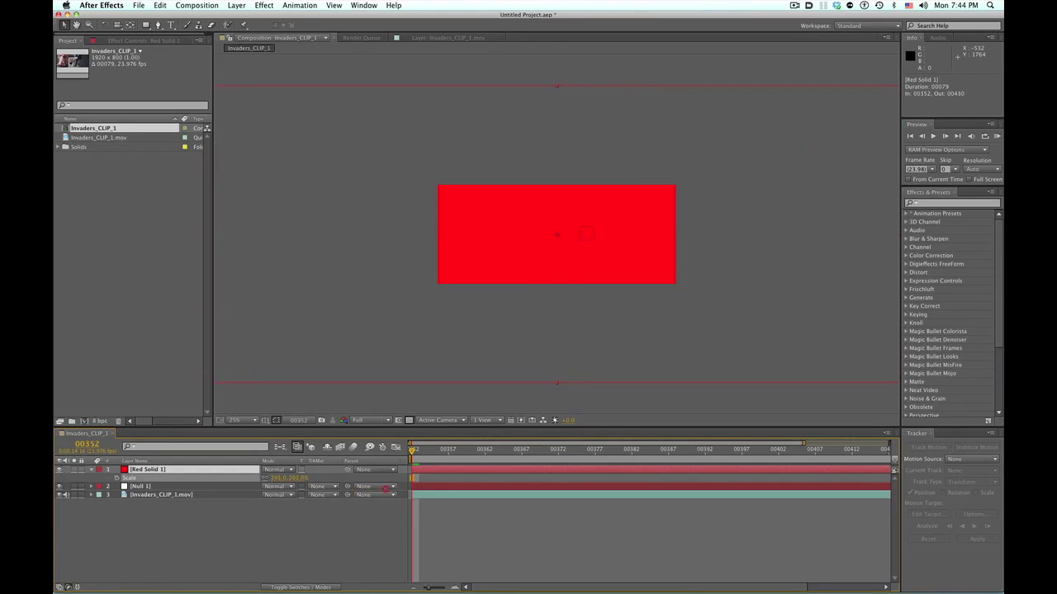
{"action": "left_click_drag", "start_coordinate": [386, 488], "coordinate": [385, 489]}
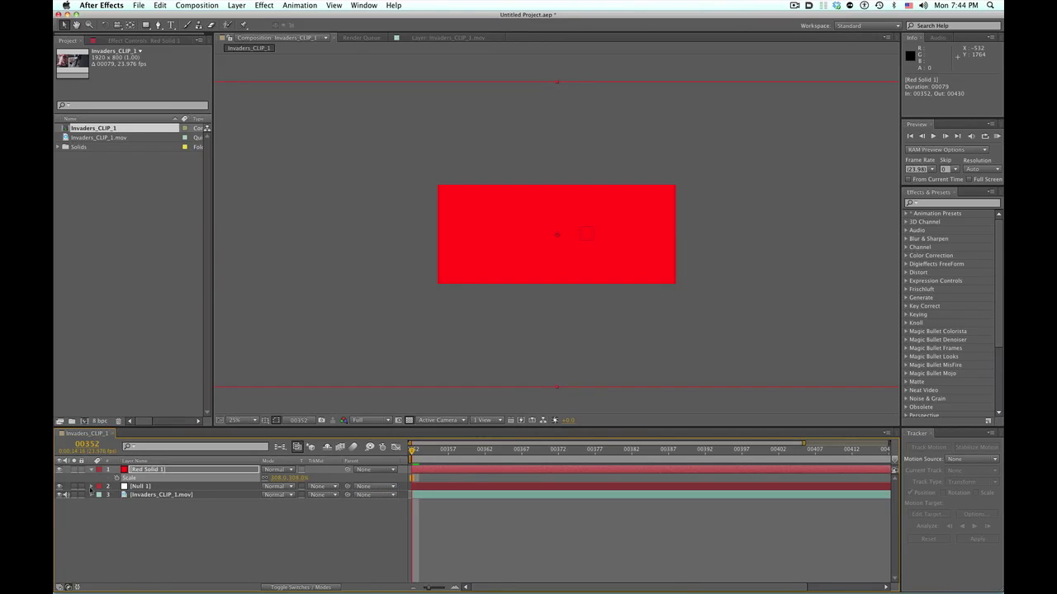
{"action": "left_click", "coordinate": [58, 469]}
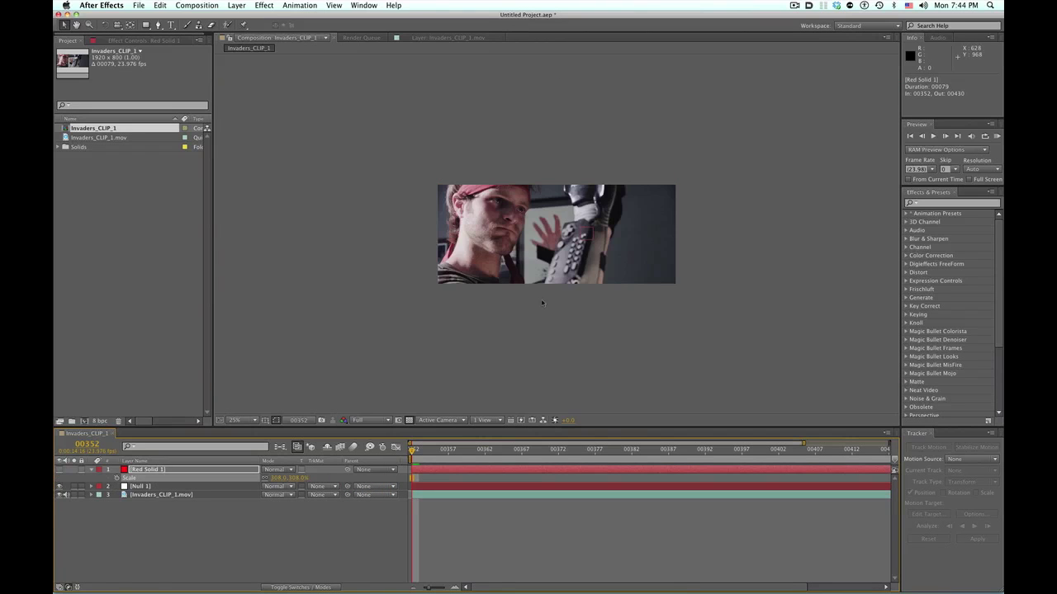
{"action": "key", "text": "period"}
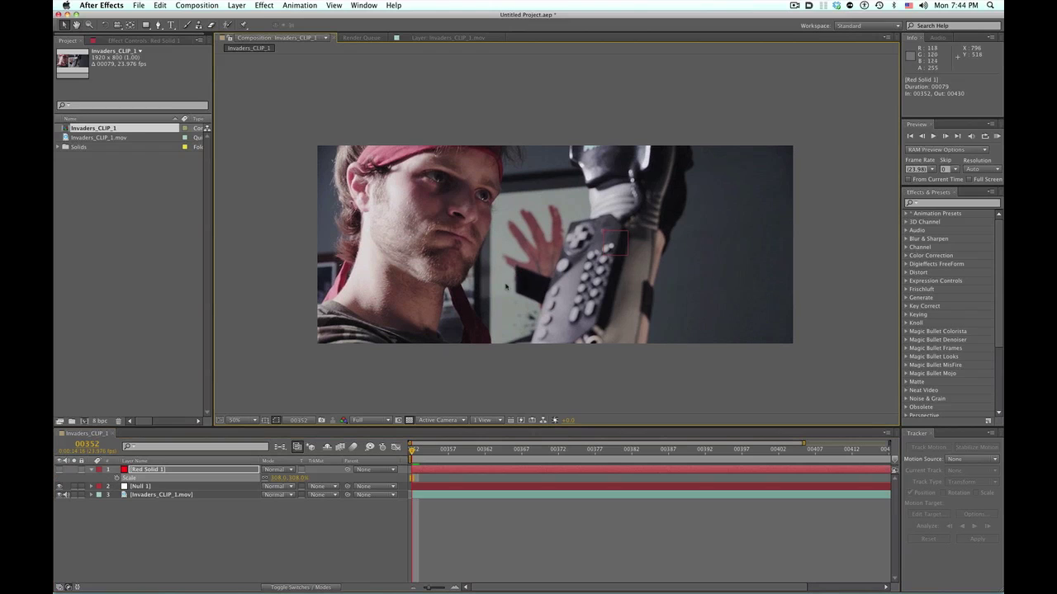
- Draw a closed Pen tool mask on the red solid around the Power Glove, from above the frame down to its keypad
{"action": "left_click", "coordinate": [132, 470]}
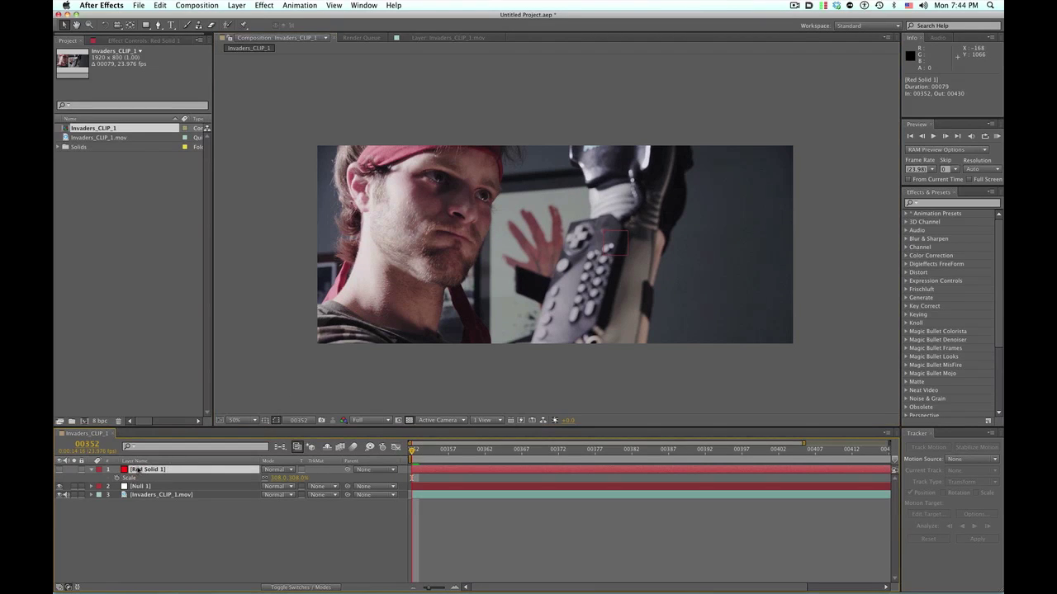
{"action": "key", "text": "g"}
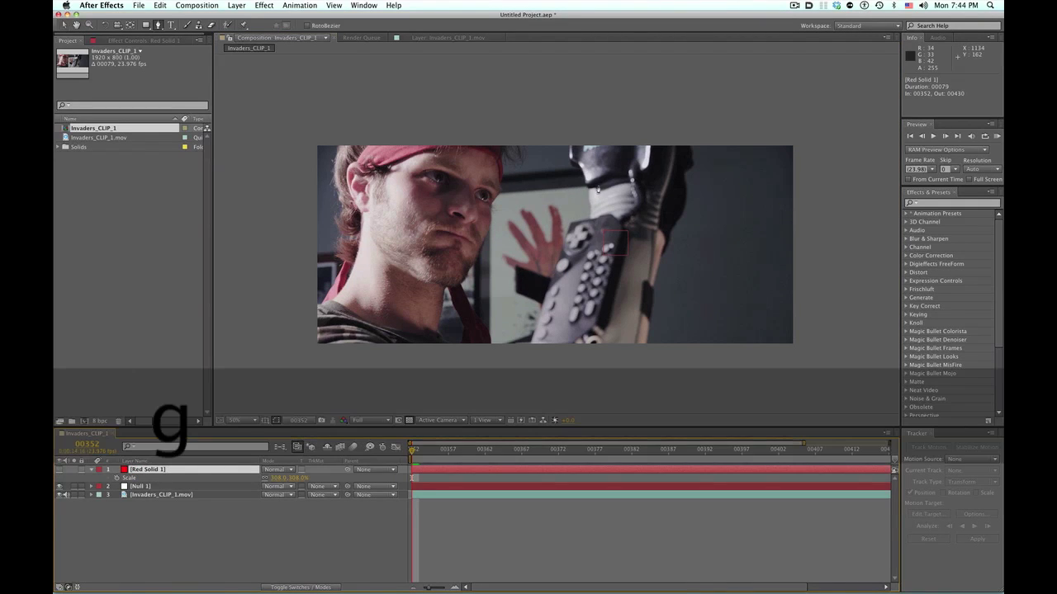
{"action": "key", "text": "alt"}
{"action": "scroll", "coordinate": [591, 185], "scroll_direction": "up", "scroll_amount": 2}
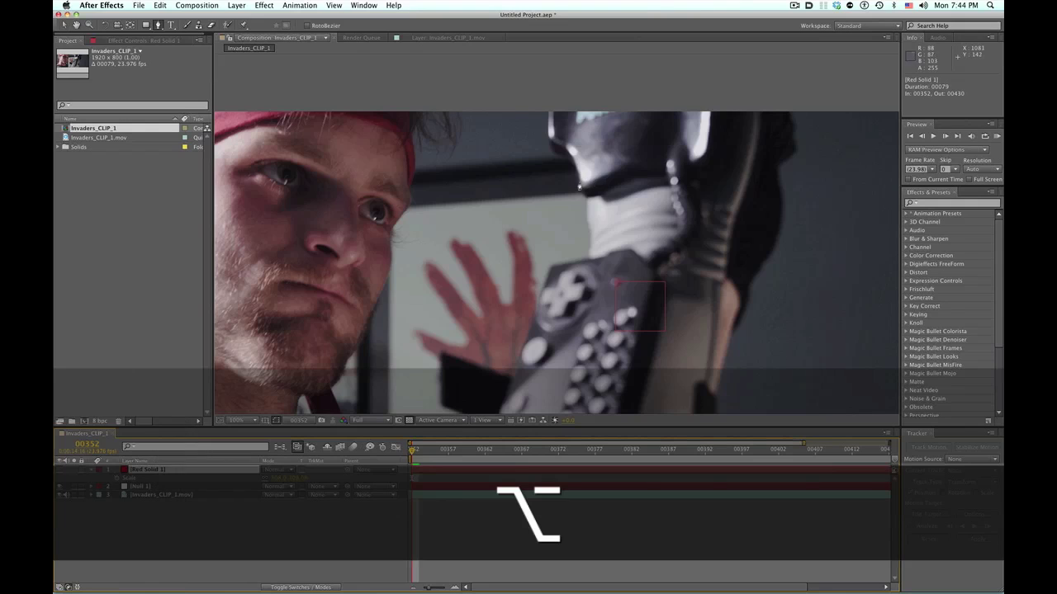
{"action": "left_click", "coordinate": [576, 182]}
{"action": "left_click", "coordinate": [564, 161]}
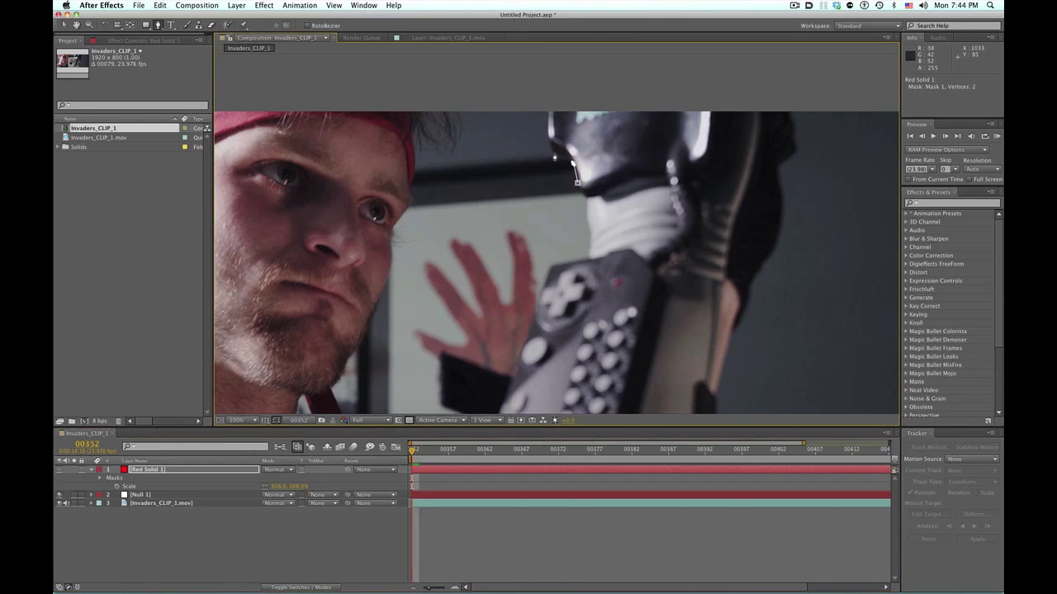
{"action": "left_click", "coordinate": [552, 151]}
{"action": "left_click", "coordinate": [547, 119]}
{"action": "left_click_drag", "start_coordinate": [618, 78], "coordinate": [651, 76]}
{"action": "left_click_drag", "start_coordinate": [737, 72], "coordinate": [788, 92]}
{"action": "left_click", "coordinate": [790, 110]}
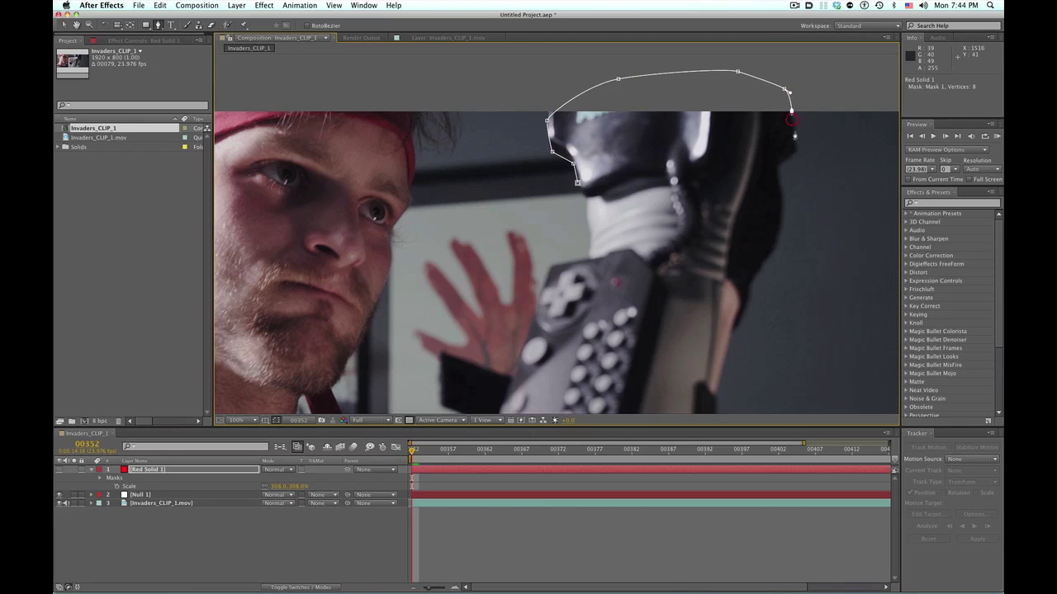
{"action": "left_click", "coordinate": [794, 130]}
{"action": "left_click", "coordinate": [785, 211]}
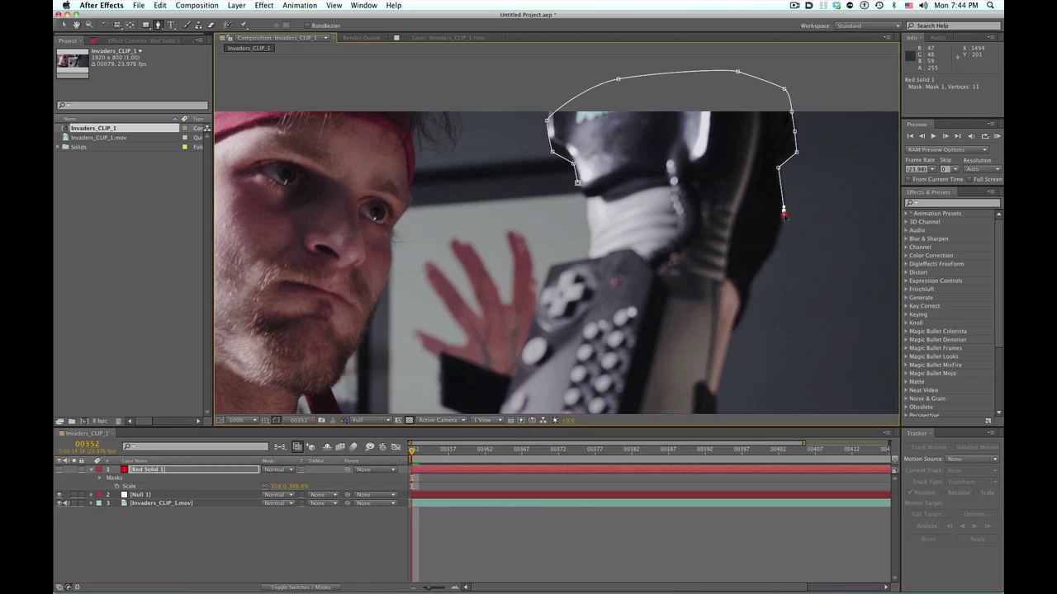
{"action": "left_click", "coordinate": [763, 266]}
{"action": "left_click", "coordinate": [749, 284]}
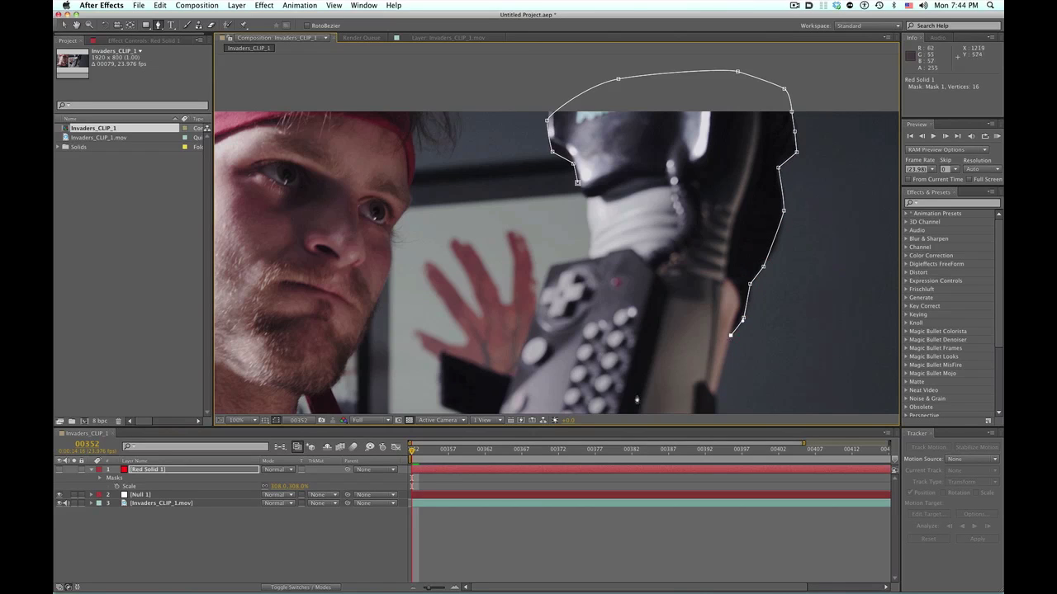
{"action": "left_click", "coordinate": [606, 393]}
{"action": "left_click", "coordinate": [515, 371]}
{"action": "left_click", "coordinate": [549, 267]}
{"action": "left_click", "coordinate": [587, 256]}
{"action": "left_click", "coordinate": [587, 227]}
{"action": "left_click", "coordinate": [584, 196]}
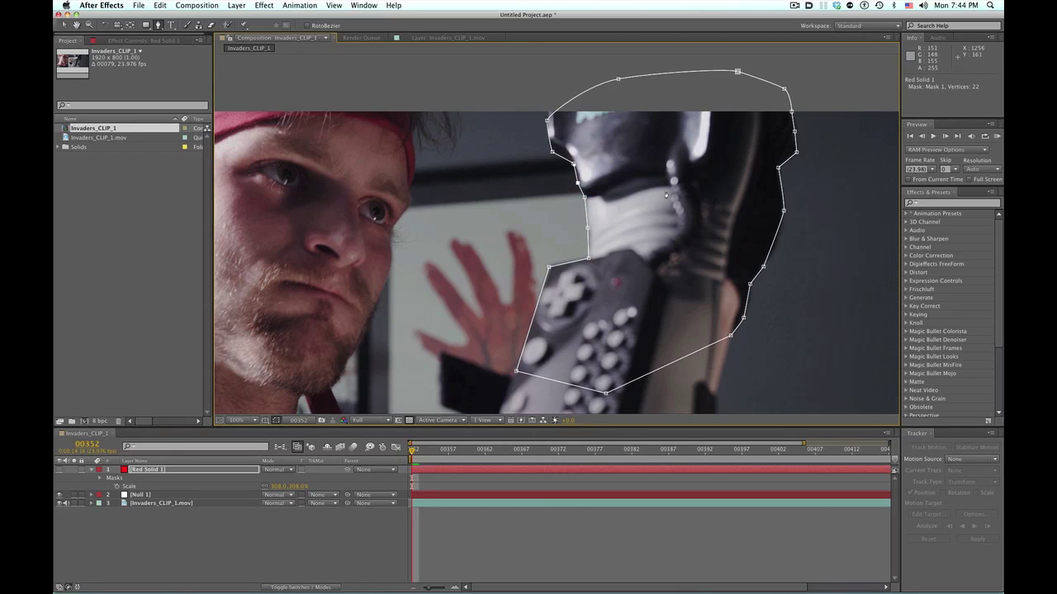
- Show the masked red solid again and lower its opacity to 39%
{"action": "left_click", "coordinate": [138, 469]}
{"action": "key", "text": "t"}
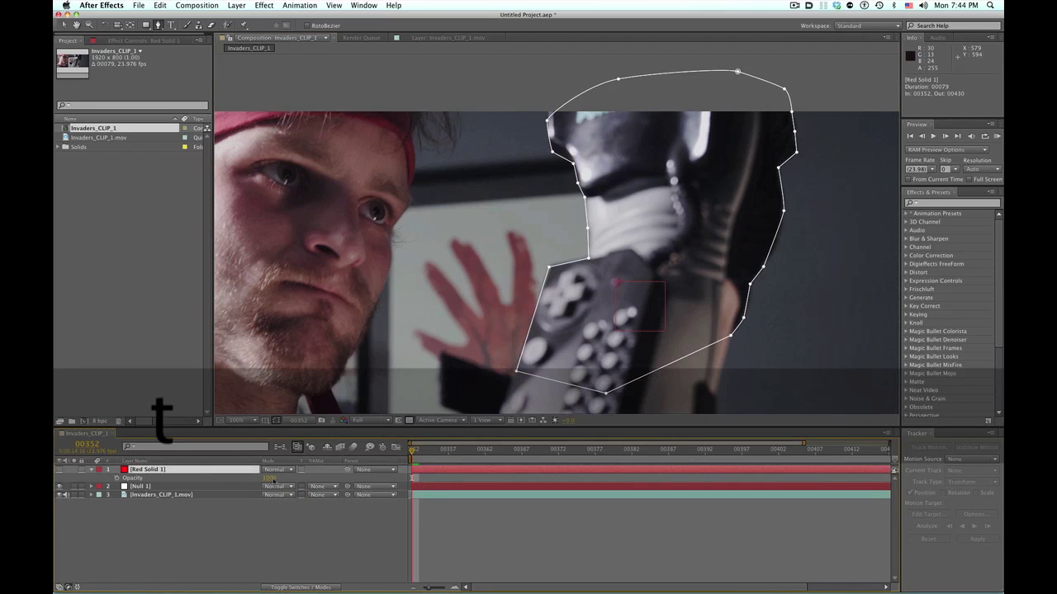
{"action": "left_click", "coordinate": [59, 469]}
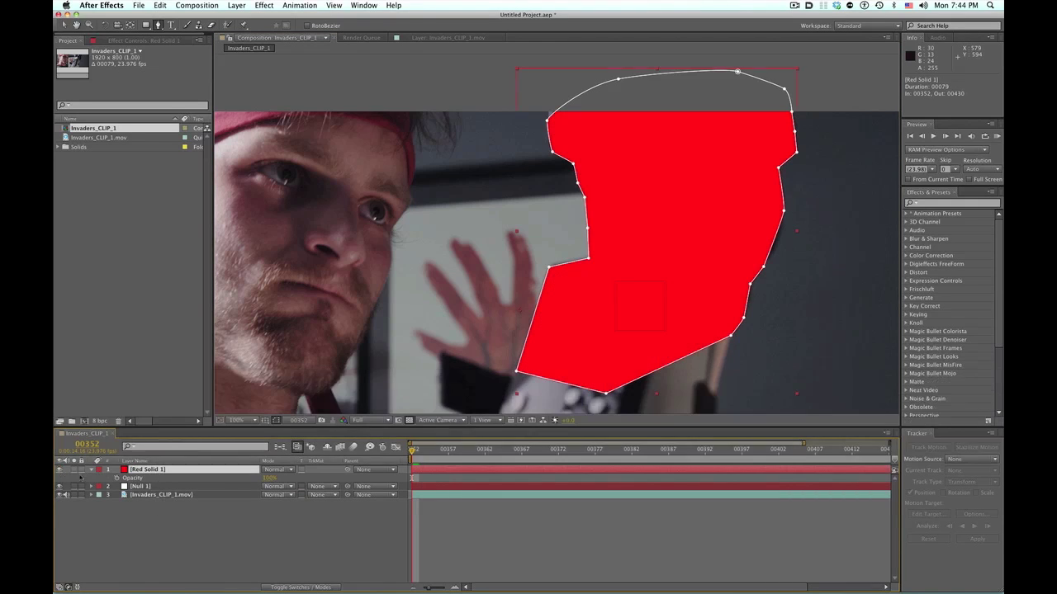
{"action": "left_click_drag", "start_coordinate": [270, 484], "coordinate": [239, 479]}
- Parent the red solid to the null object and rename the null "tracking data"
{"action": "left_click_drag", "start_coordinate": [348, 470], "coordinate": [135, 487]}
{"action": "key", "text": "Return"}
{"action": "type", "text": "tracking data"}
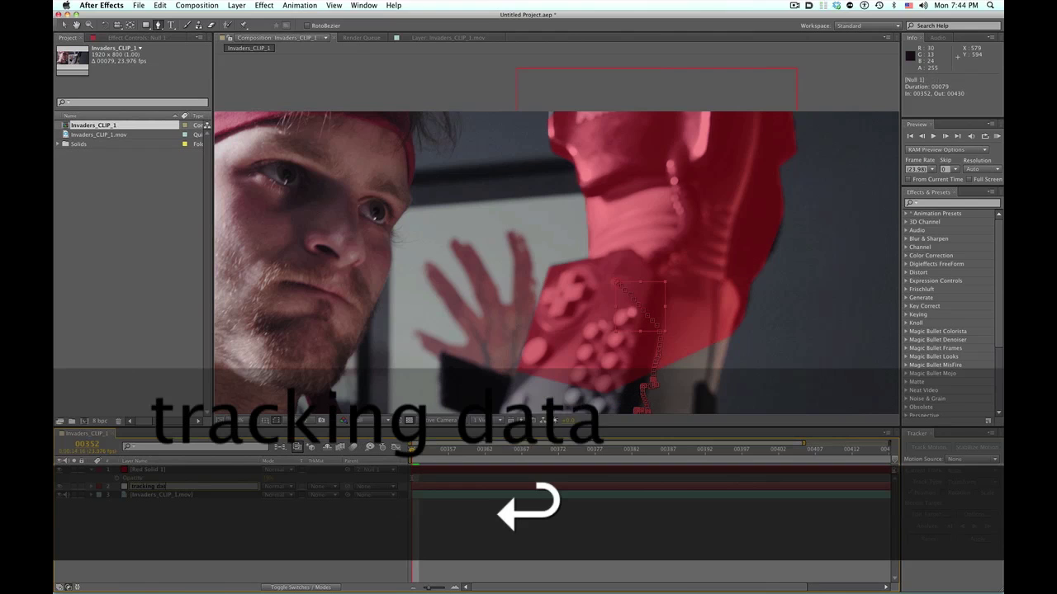
{"action": "key", "text": "Return"}
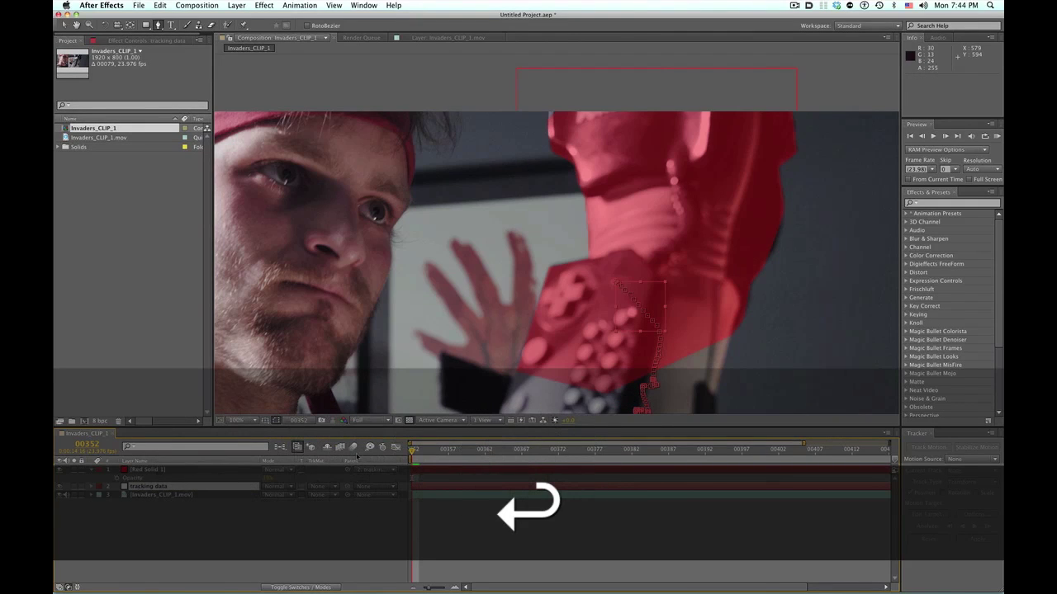
- Hide the layer controls and scrub through the shot to check how the mask follows the glove, returning to frame 352
{"action": "scroll", "coordinate": [503, 321], "scroll_direction": "down", "scroll_amount": 1}
{"action": "left_click_drag", "start_coordinate": [504, 321], "coordinate": [526, 288]}
{"action": "key", "text": "g"}
{"action": "key", "text": "super+shift+h"}
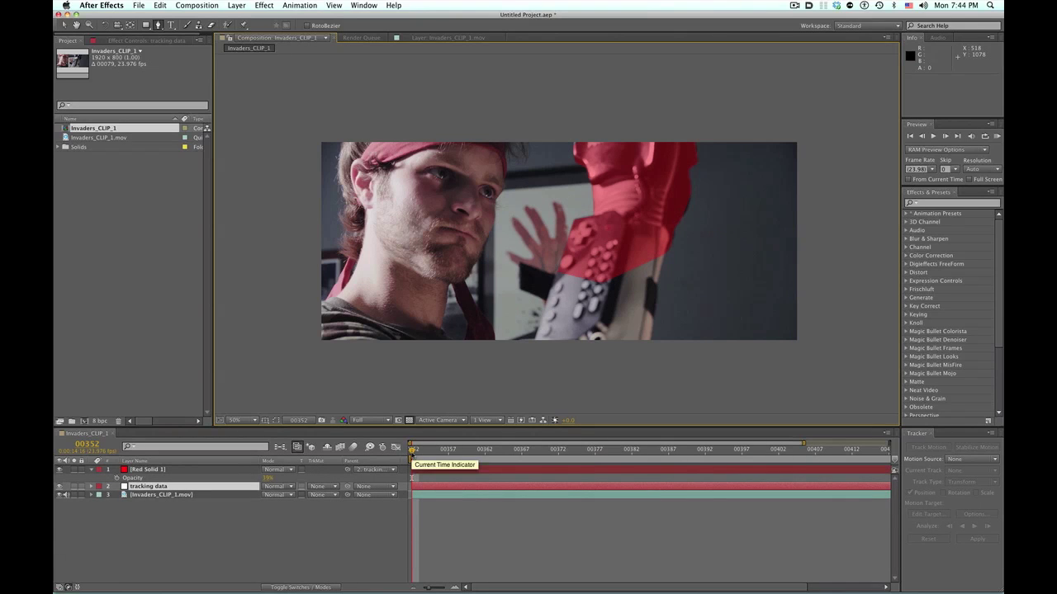
{"action": "left_click_drag", "start_coordinate": [412, 449], "coordinate": [360, 516]}
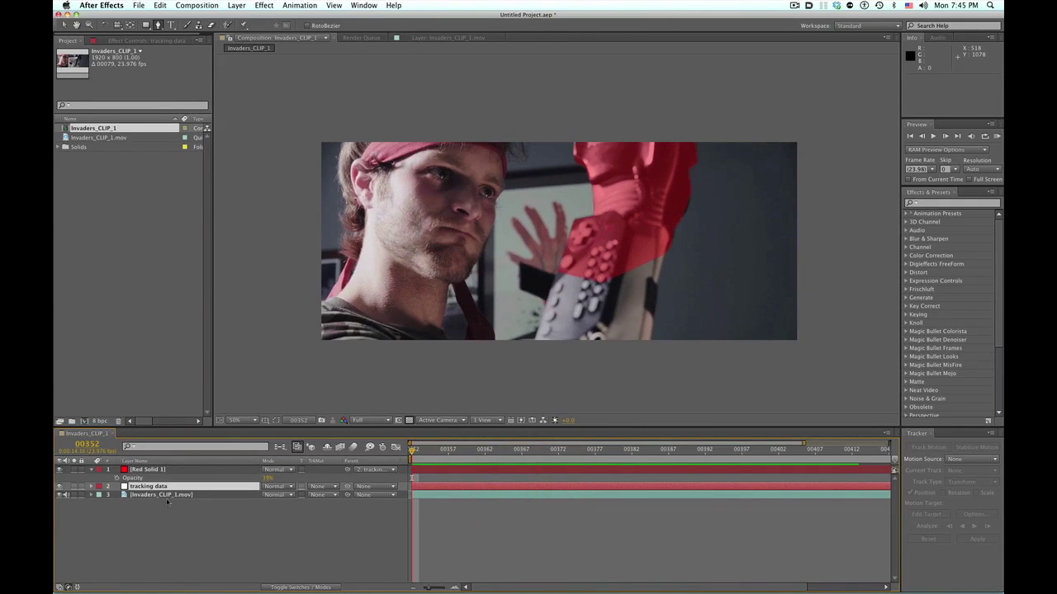
- Reveal the properties of Mask 1 on the red solid and enable Mask Path keyframing at frame 352
{"action": "left_click", "coordinate": [147, 469]}
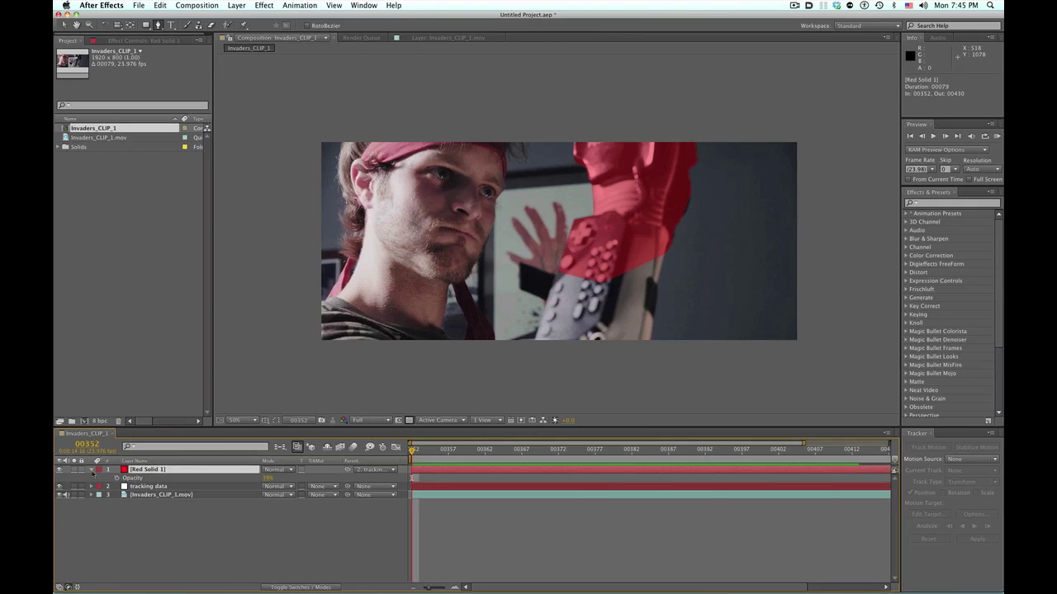
{"action": "left_click", "coordinate": [90, 469]}
{"action": "left_click", "coordinate": [90, 470]}
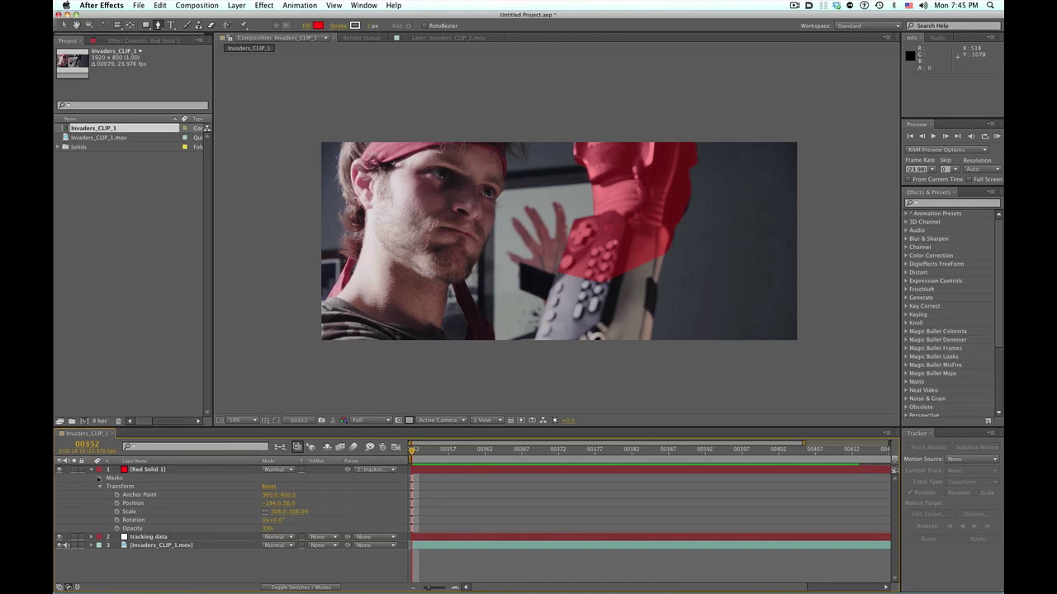
{"action": "left_click", "coordinate": [98, 478]}
{"action": "left_click", "coordinate": [128, 487]}
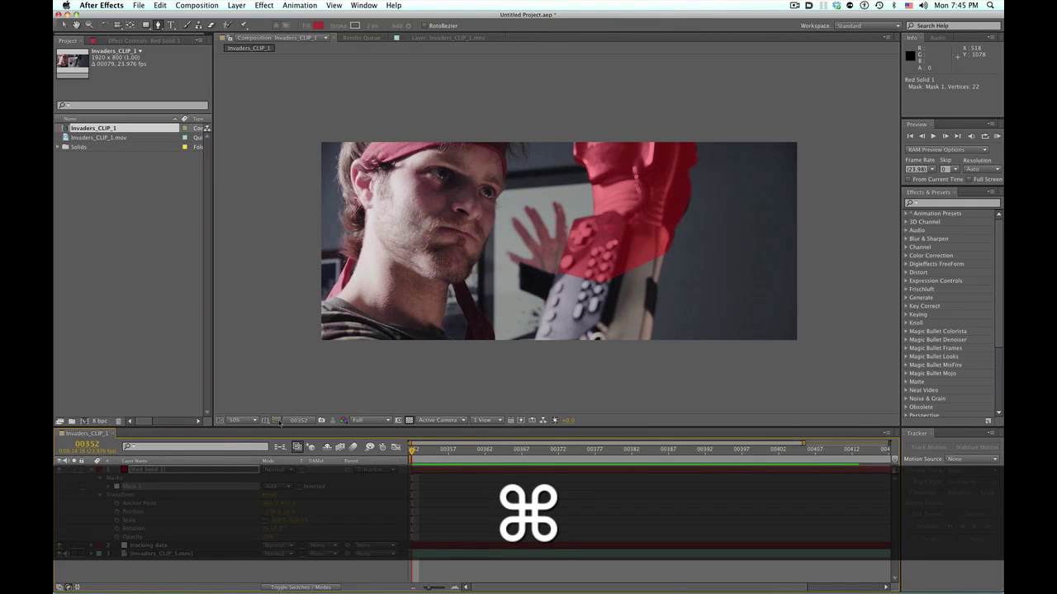
{"action": "left_click", "coordinate": [278, 421]}
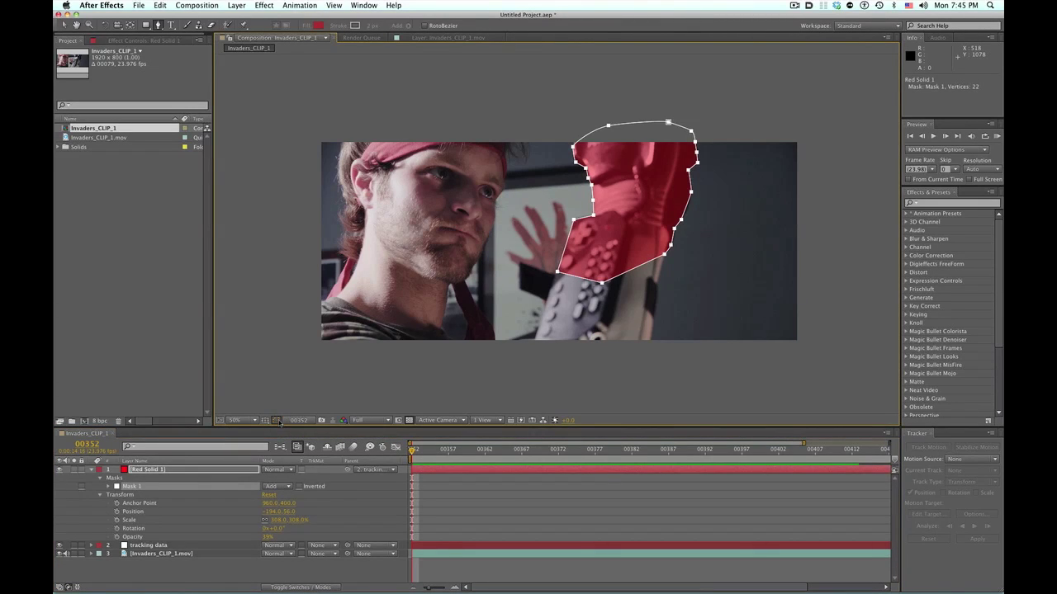
{"action": "key", "text": "super+shift+h"}
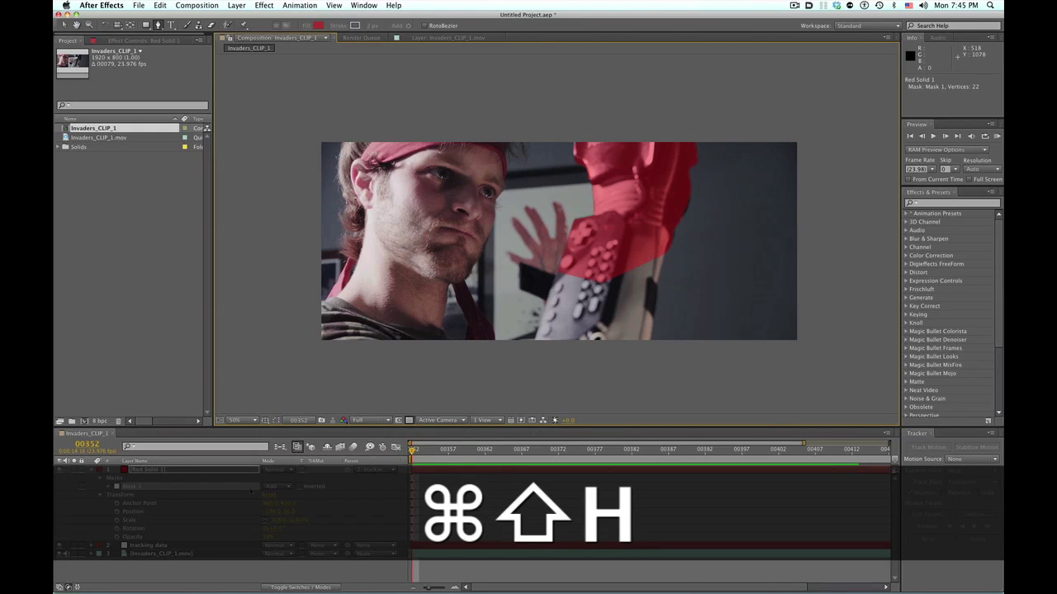
{"action": "left_click", "coordinate": [108, 487]}
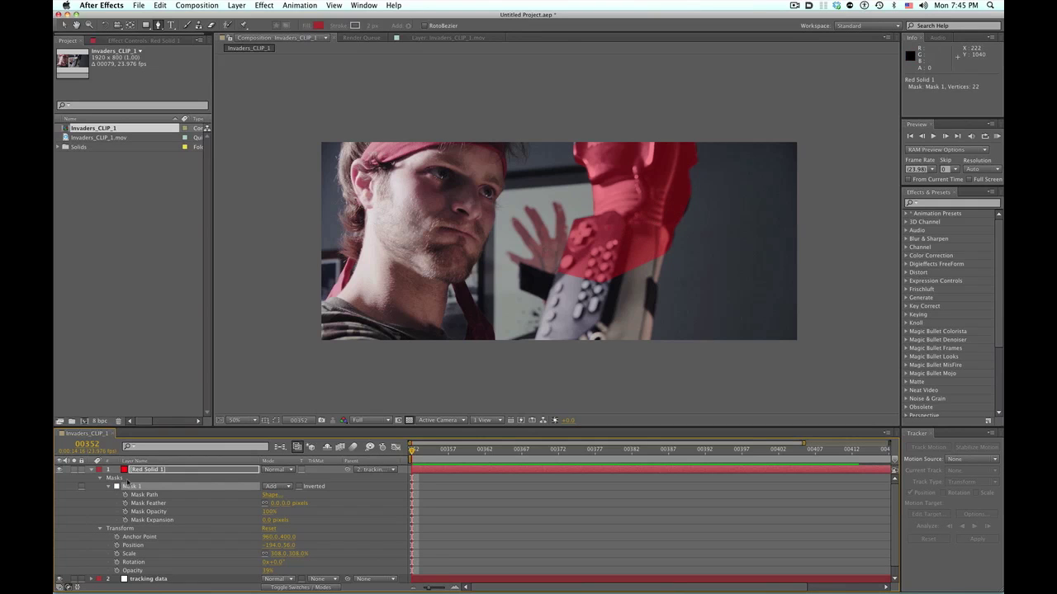
{"action": "left_click", "coordinate": [124, 496]}
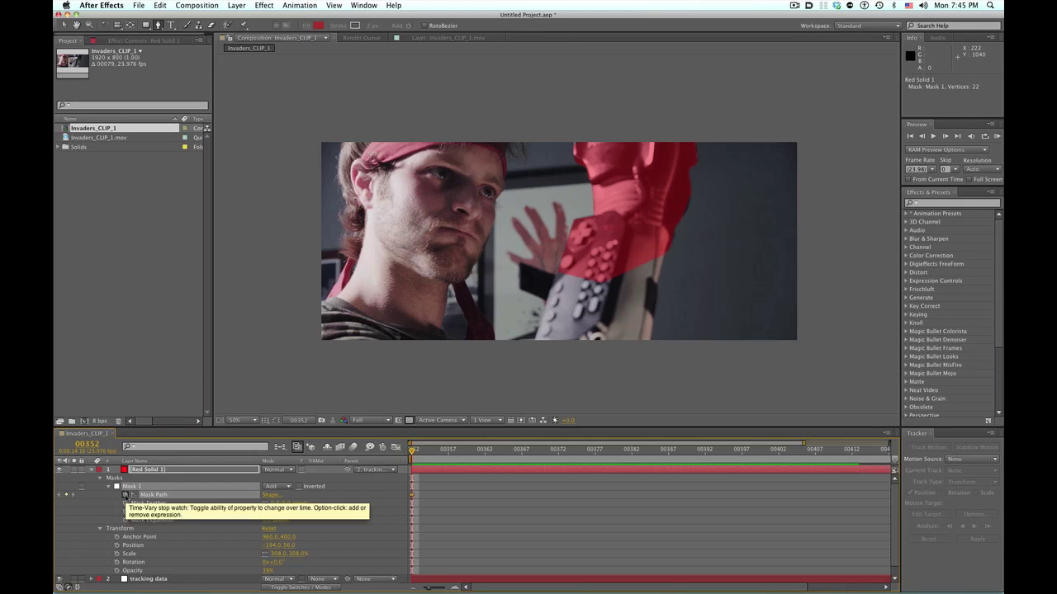
- Show the layer controls, go to the last frame, 430, and shift the whole mask to line up with the glove
{"action": "key", "text": "super+shift+h"}
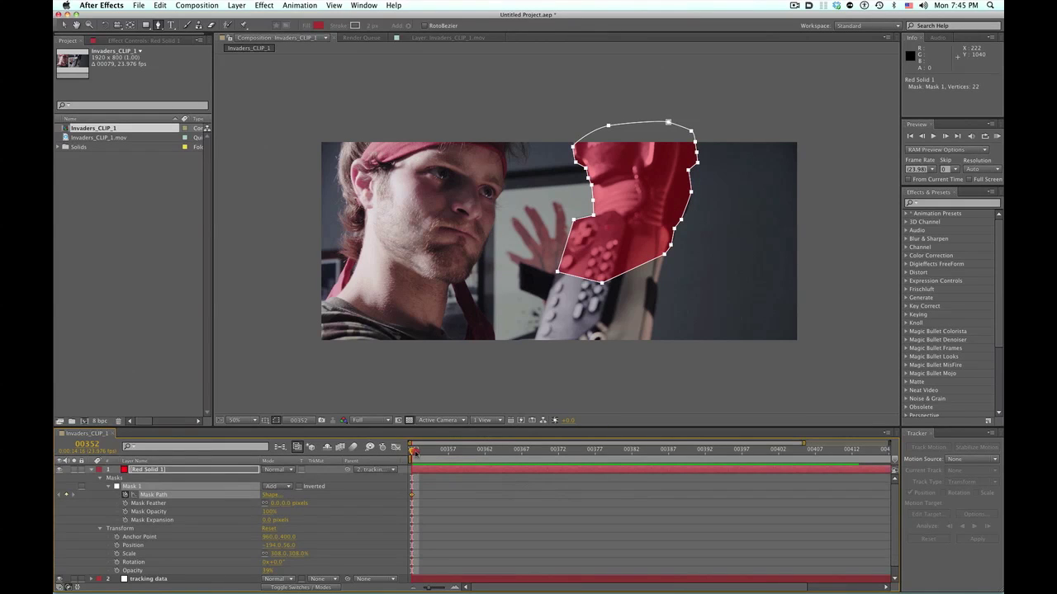
{"action": "left_click_drag", "start_coordinate": [414, 451], "coordinate": [888, 443]}
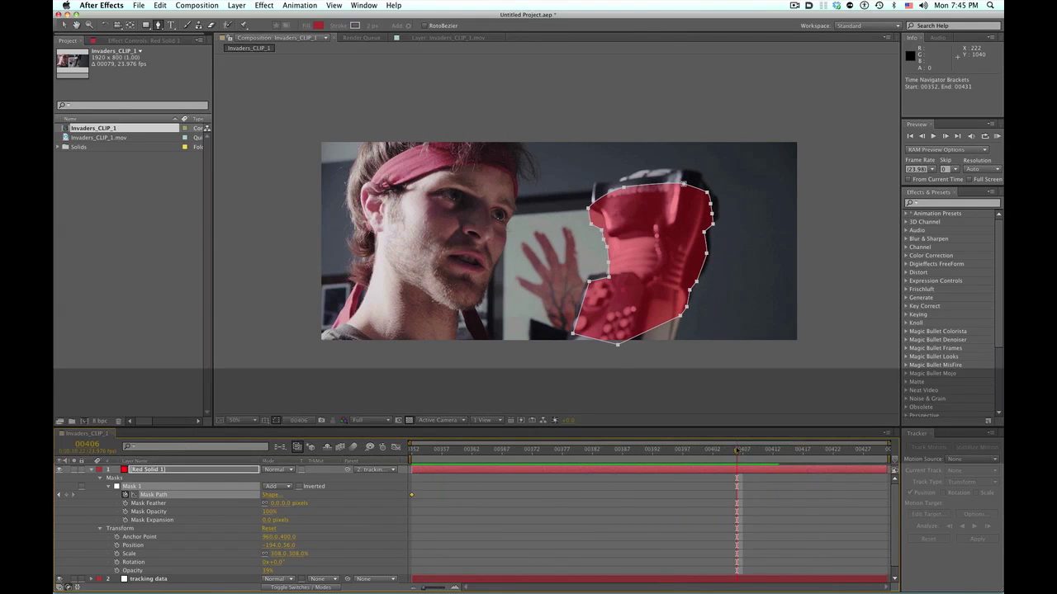
{"action": "key", "text": "space"}
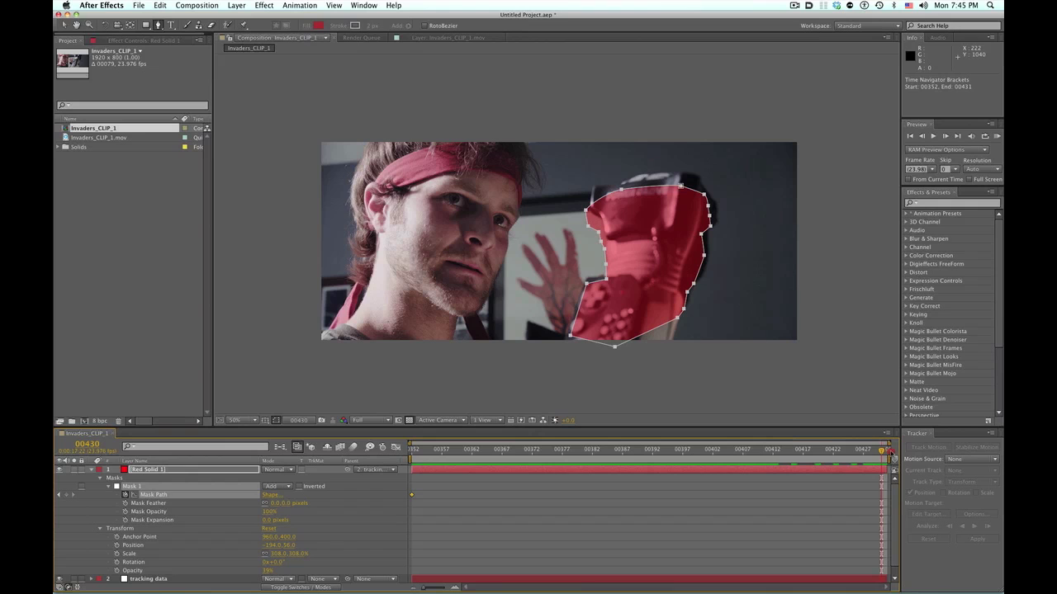
{"action": "key", "text": "v"}
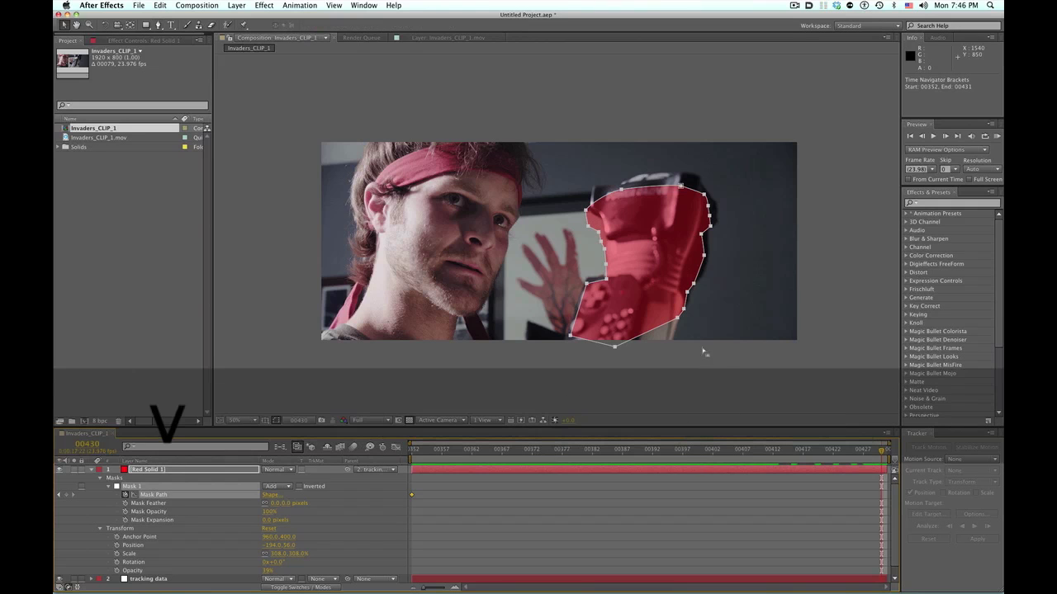
{"action": "key", "text": "alt"}
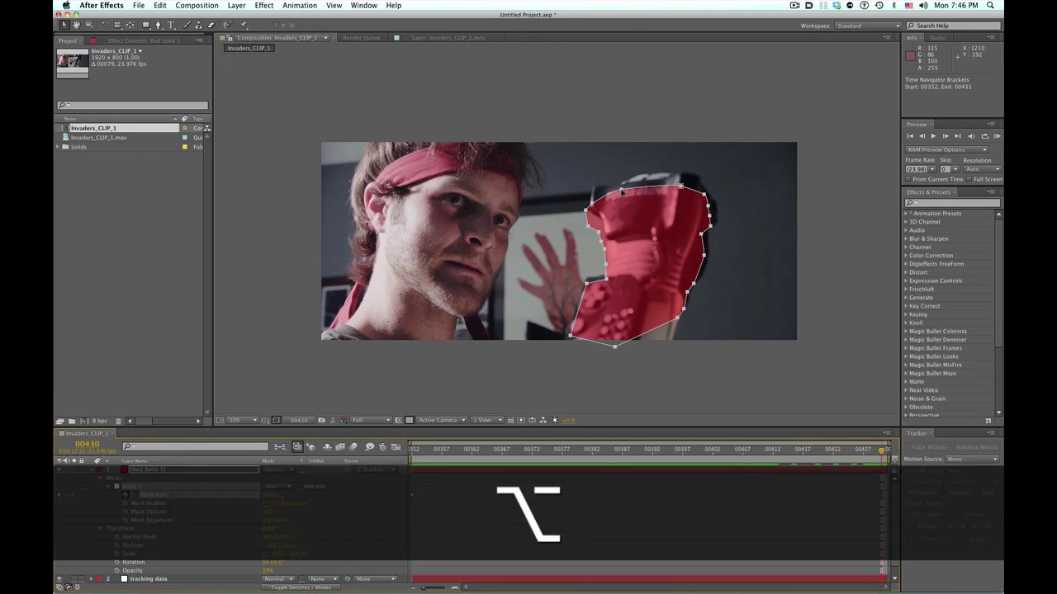
{"action": "scroll", "coordinate": [621, 191], "scroll_direction": "up", "scroll_amount": 2}
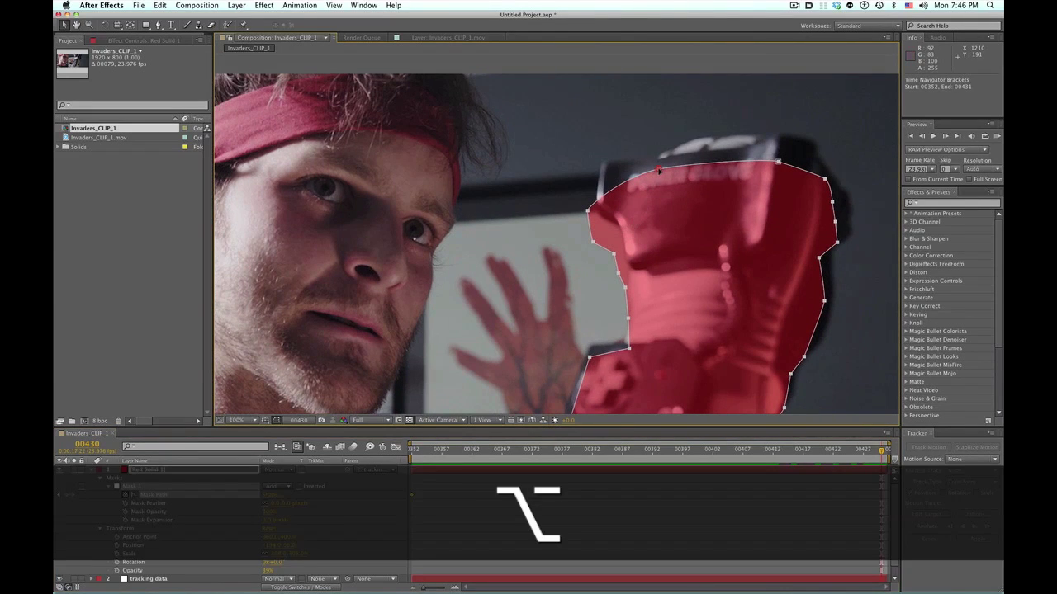
{"action": "mouse_move", "coordinate": [658, 169]}
{"action": "left_mouse_down"}
{"action": "mouse_move", "coordinate": [687, 140]}
{"action": "mouse_move", "coordinate": [671, 158]}
{"action": "left_mouse_up"}
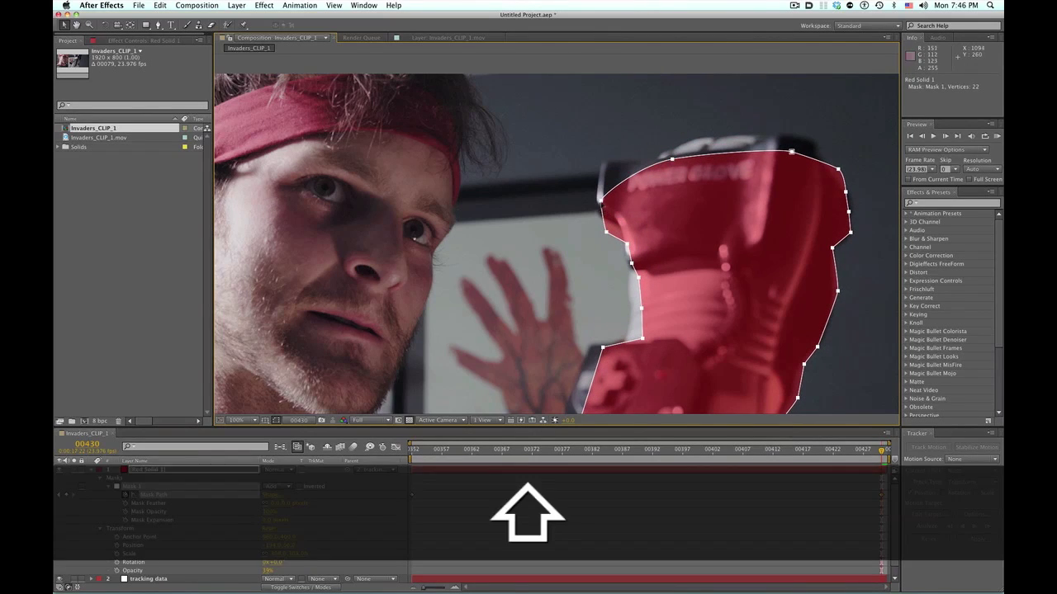
- Fit the mask points at frame 430 to the glove's left edge, from its upper corner down to the wrist
{"action": "left_click_drag", "start_coordinate": [583, 188], "coordinate": [597, 210], "text": "shift"}
{"action": "left_click", "coordinate": [605, 194], "text": "shift"}
{"action": "left_click_drag", "start_coordinate": [628, 245], "coordinate": [625, 336]}
{"action": "left_click_drag", "start_coordinate": [614, 264], "coordinate": [626, 310]}
- Move the lower mask points outward to enclose the keypad and forearm down to the bottom of the shot
{"action": "key", "text": "space"}
{"action": "left_click_drag", "start_coordinate": [662, 319], "coordinate": [654, 205]}
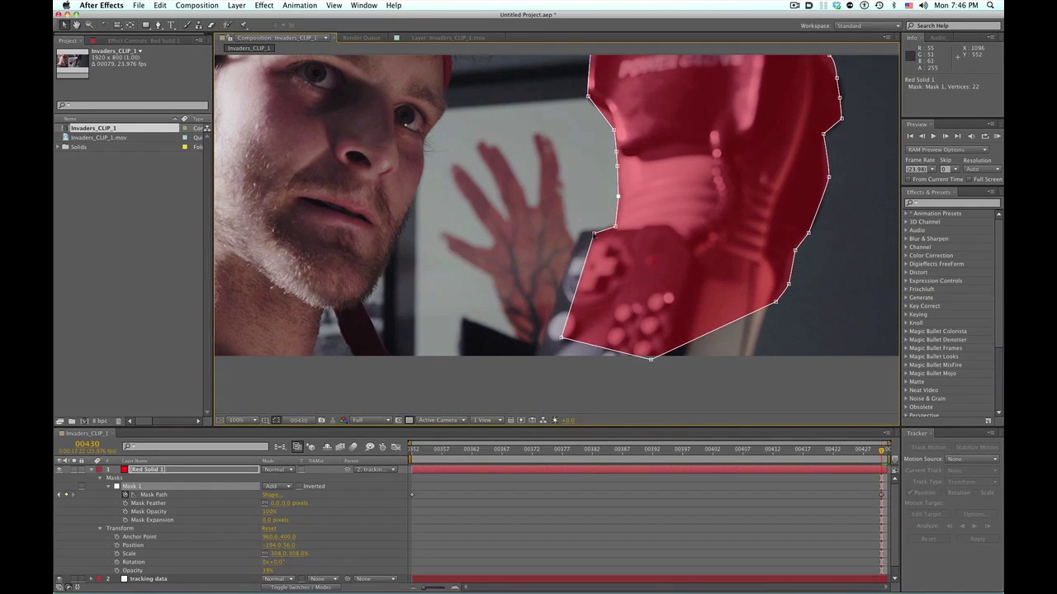
{"action": "left_click_drag", "start_coordinate": [595, 235], "coordinate": [582, 231]}
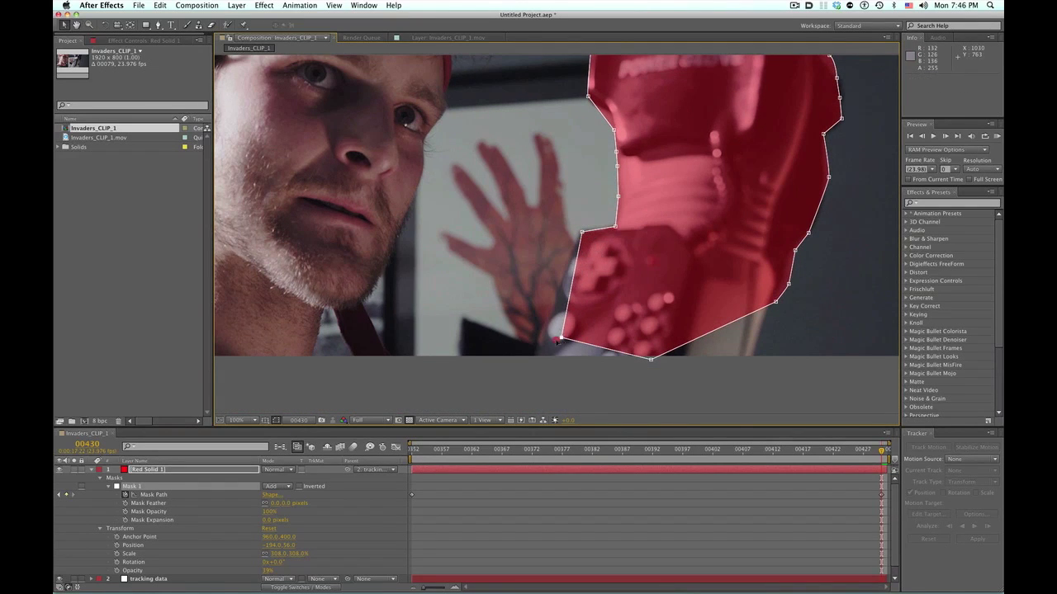
{"action": "left_click_drag", "start_coordinate": [561, 339], "coordinate": [533, 350]}
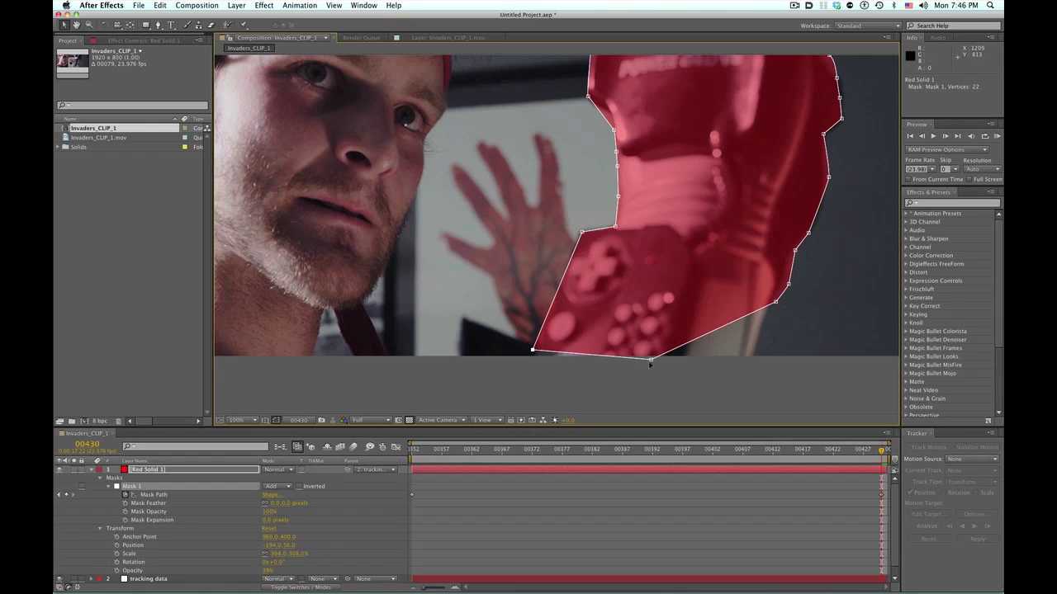
{"action": "left_click_drag", "start_coordinate": [650, 360], "coordinate": [742, 376]}
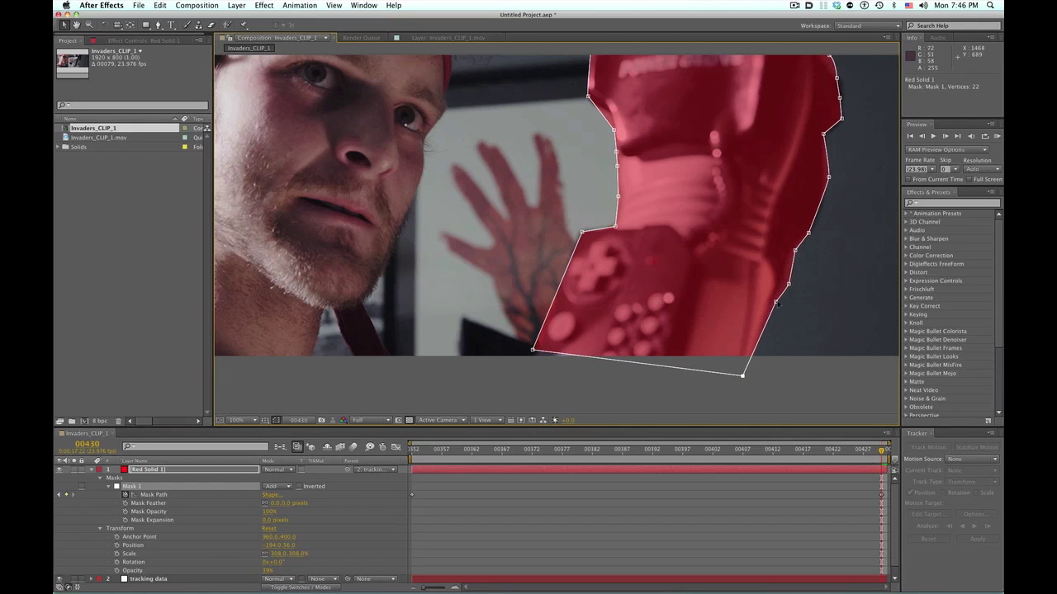
{"action": "left_click_drag", "start_coordinate": [776, 304], "coordinate": [771, 302]}
- Lower the red solid's opacity to 18% and tighten the mask points along the lower right edge of the glove
{"action": "key", "text": "t"}
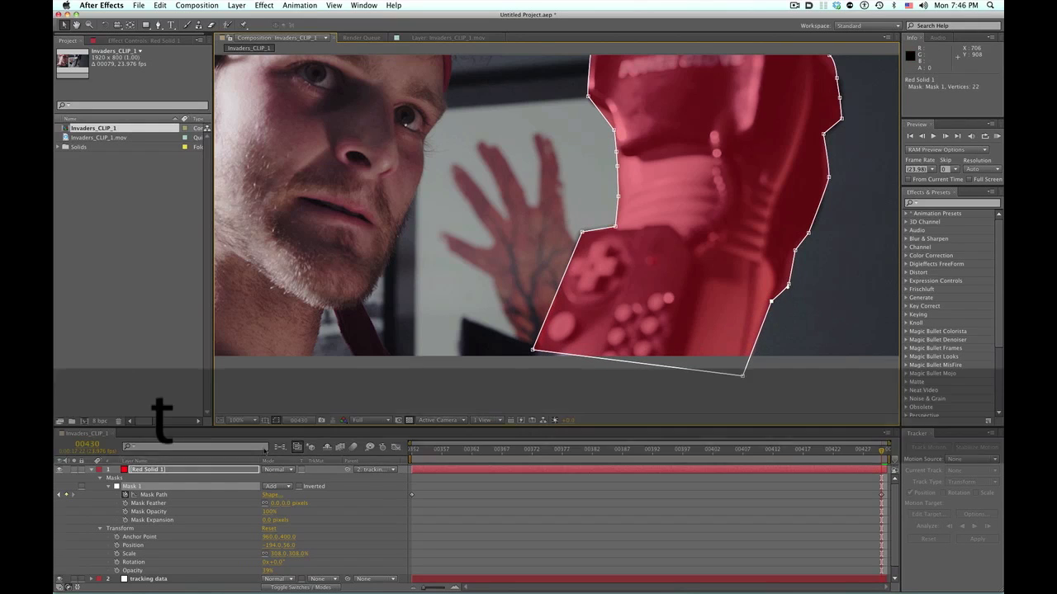
{"action": "left_click_drag", "start_coordinate": [268, 482], "coordinate": [256, 481]}
{"action": "key", "text": "space"}
{"action": "left_click_drag", "start_coordinate": [751, 179], "coordinate": [540, 265]}
{"action": "key", "text": "v"}
{"action": "left_click", "coordinate": [578, 370], "text": "shift"}
{"action": "left_click_drag", "start_coordinate": [578, 370], "coordinate": [601, 319]}
{"action": "left_click_drag", "start_coordinate": [617, 262], "coordinate": [615, 262]}
- Adjust the mask points on the glove's upper right side and extend the top right corner to its outline
{"action": "left_click", "coordinate": [614, 219]}
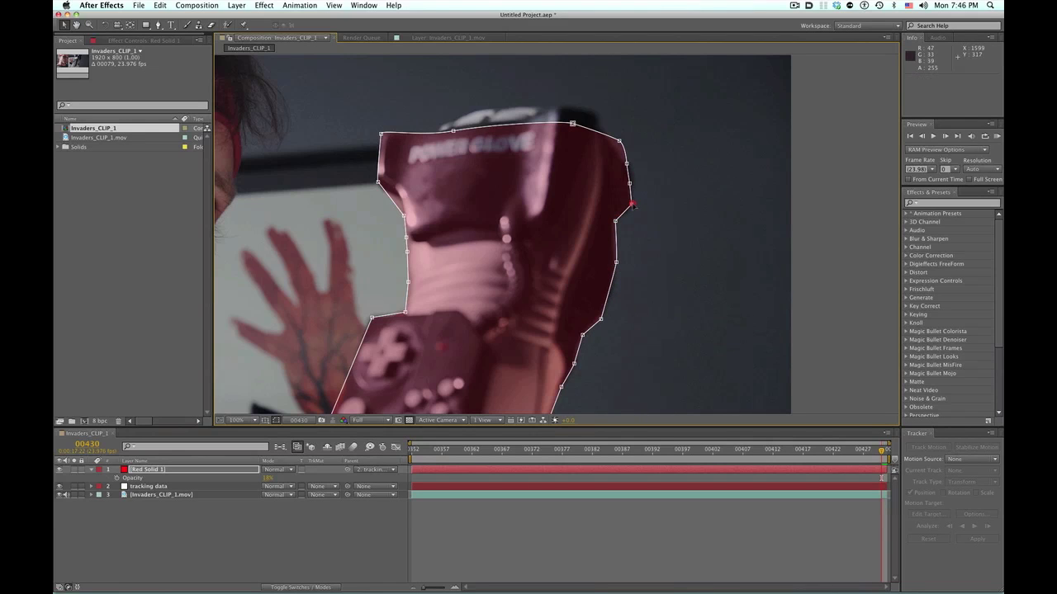
{"action": "left_click", "coordinate": [632, 205]}
{"action": "left_click_drag", "start_coordinate": [634, 185], "coordinate": [626, 164]}
{"action": "left_click", "coordinate": [572, 123]}
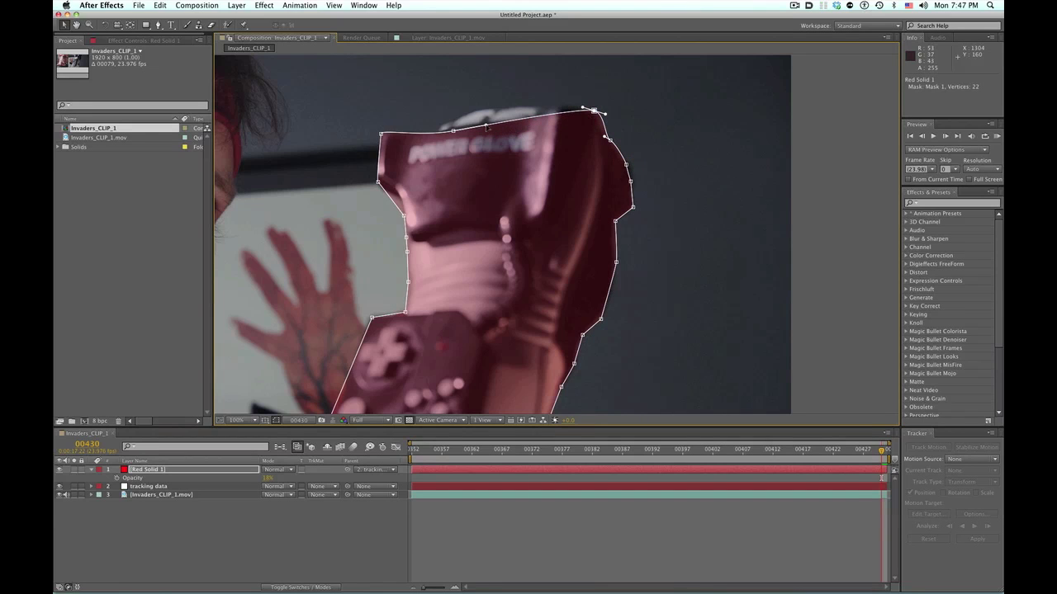
- Reshape the mask's top edge with an added Pen tool point to cover the glove's rim, and refine the upper right points
{"action": "left_click_drag", "start_coordinate": [487, 127], "coordinate": [425, 121]}
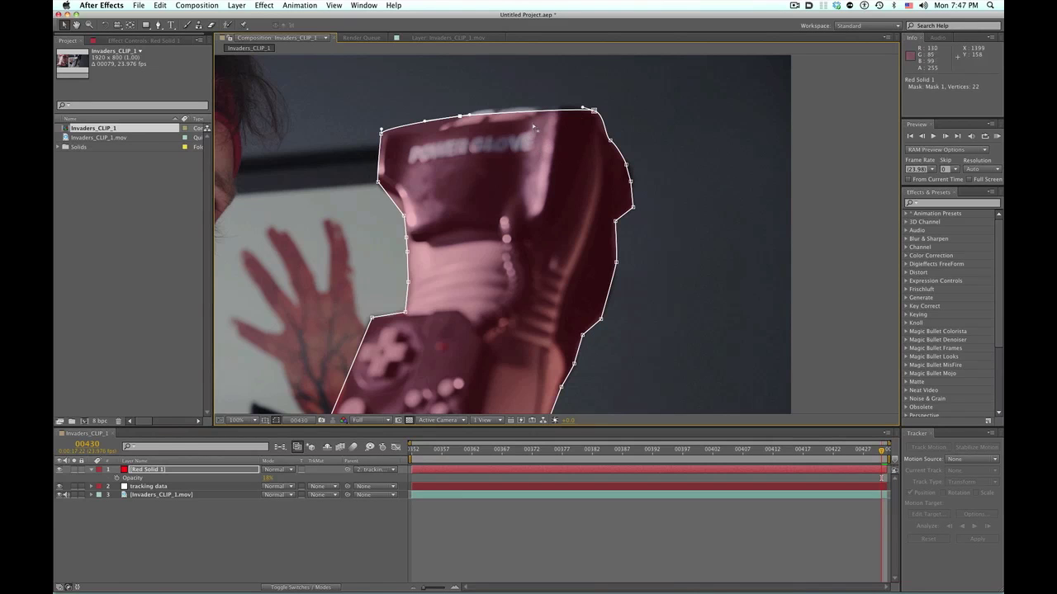
{"action": "key", "text": "g"}
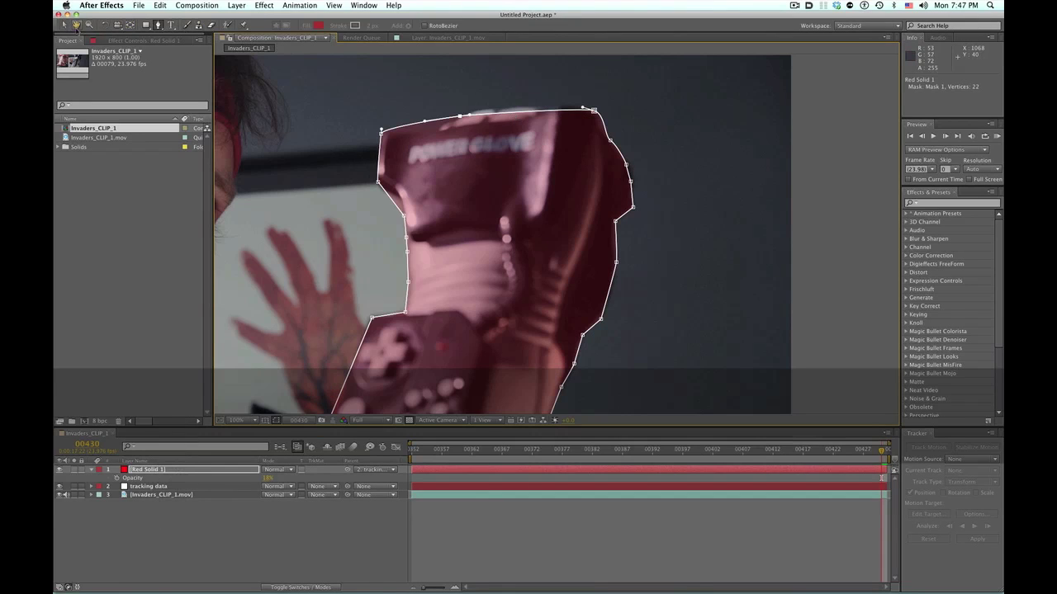
{"action": "left_click", "coordinate": [159, 25]}
{"action": "left_click", "coordinate": [515, 112]}
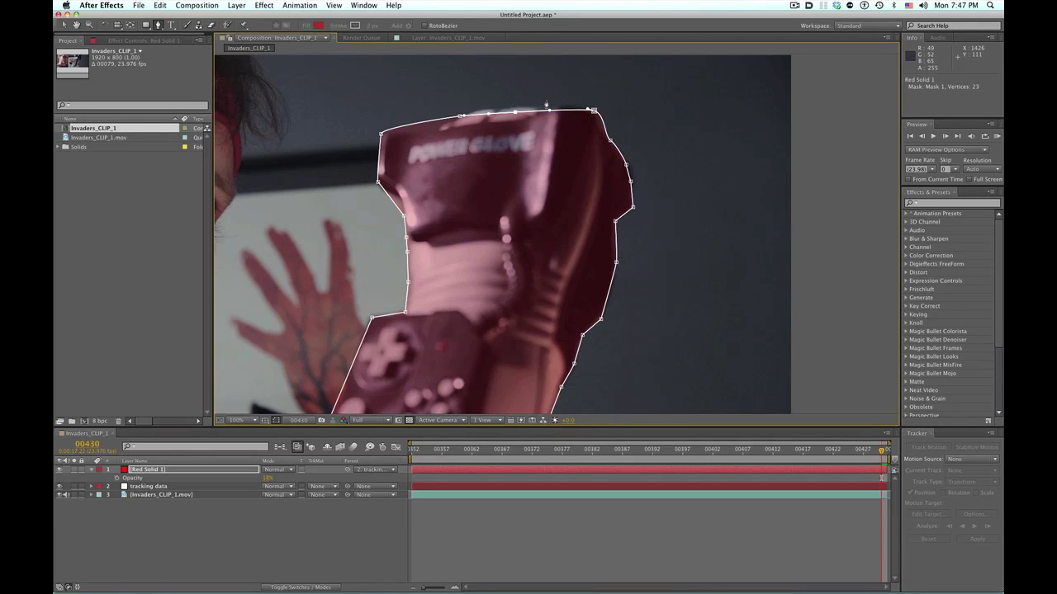
{"action": "key", "text": "v"}
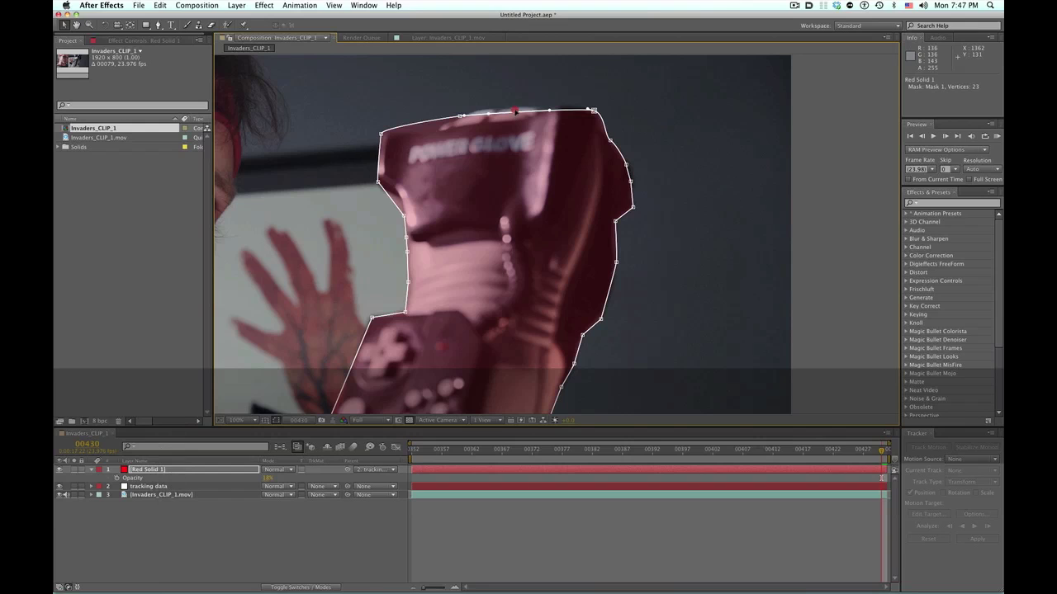
{"action": "left_click_drag", "start_coordinate": [514, 113], "coordinate": [460, 114]}
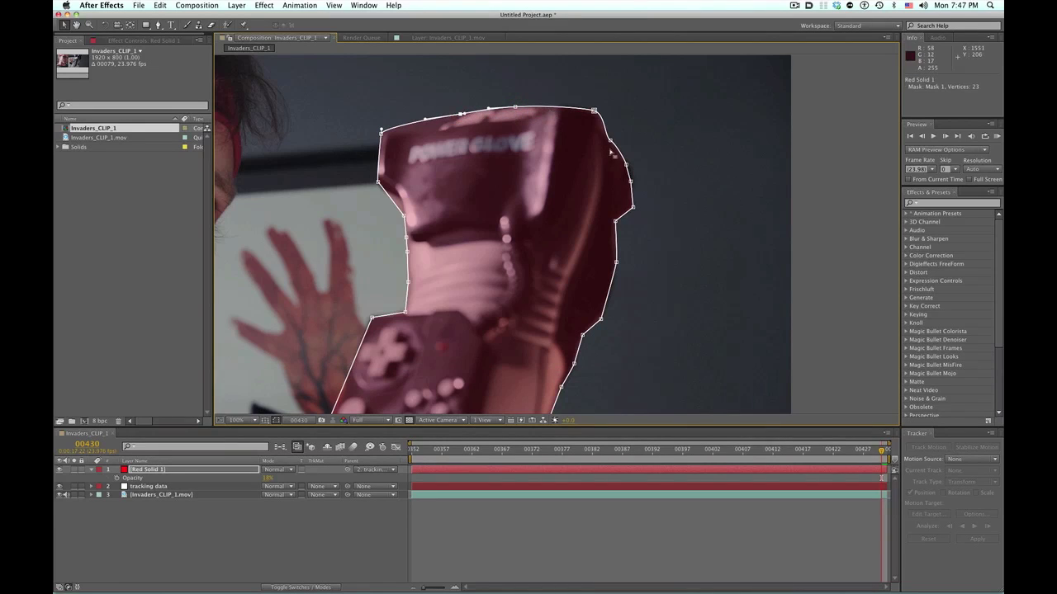
{"action": "left_click_drag", "start_coordinate": [625, 164], "coordinate": [633, 181]}
- Check the whole mask with the layer controls hidden and reveal the red solid's keyframed Mask Path
{"action": "key", "text": "space"}
{"action": "left_click_drag", "start_coordinate": [688, 250], "coordinate": [731, 160]}
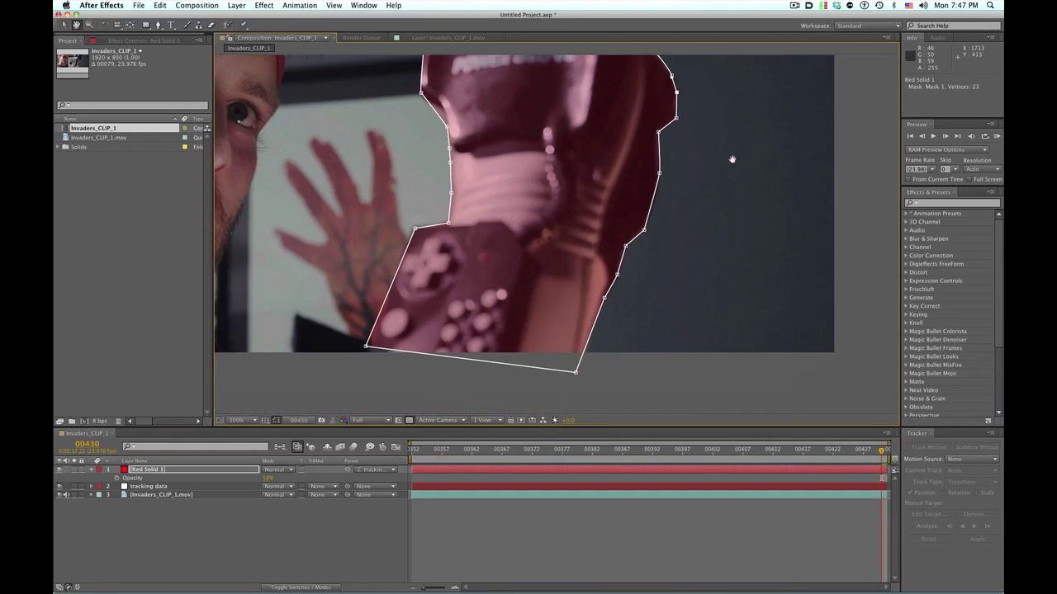
{"action": "scroll", "coordinate": [718, 192], "scroll_direction": "down", "scroll_amount": 1}
{"action": "key", "text": "super+shift+h"}
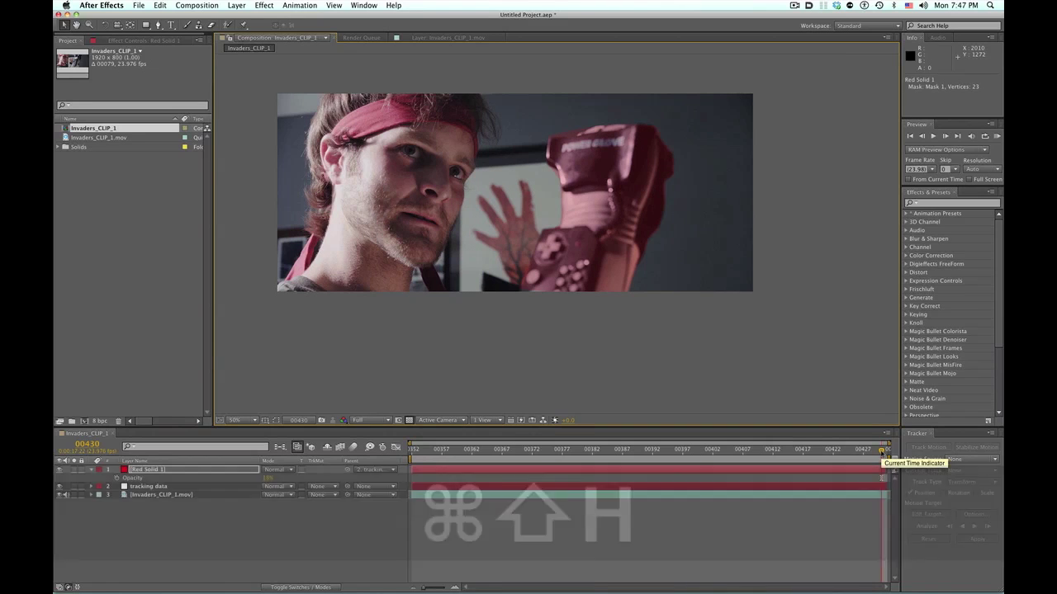
{"action": "key", "text": "u"}
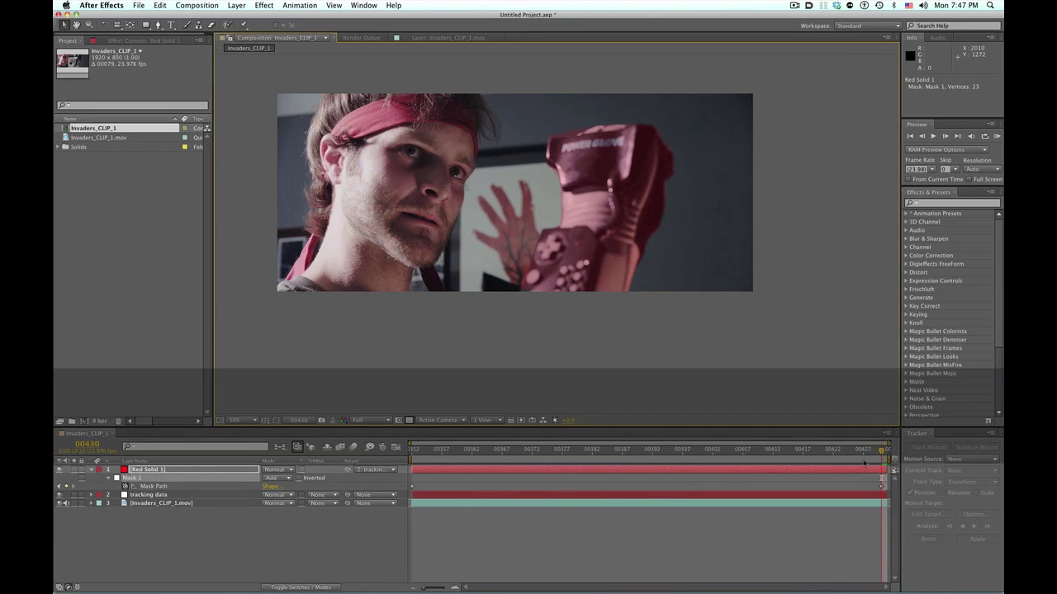
- Go to frame 391, show the layer controls again and shift the whole mask to align it with the glove
{"action": "left_click_drag", "start_coordinate": [881, 450], "coordinate": [648, 455]}
{"action": "key", "text": "super+shift+h"}
{"action": "scroll", "coordinate": [609, 137], "scroll_direction": "up", "scroll_amount": 2}
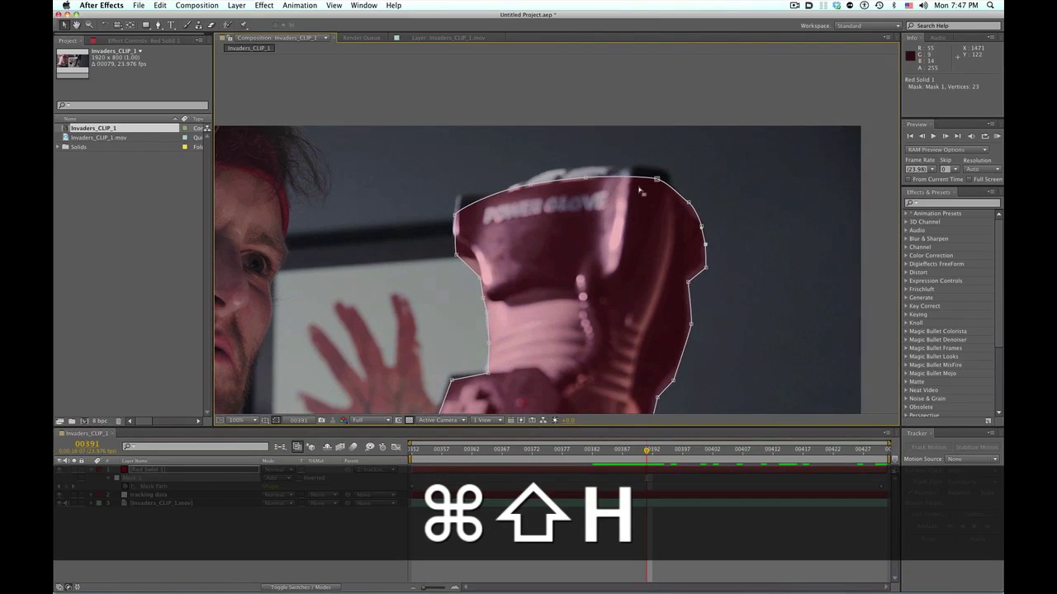
{"action": "left_click_drag", "start_coordinate": [656, 179], "coordinate": [670, 176]}
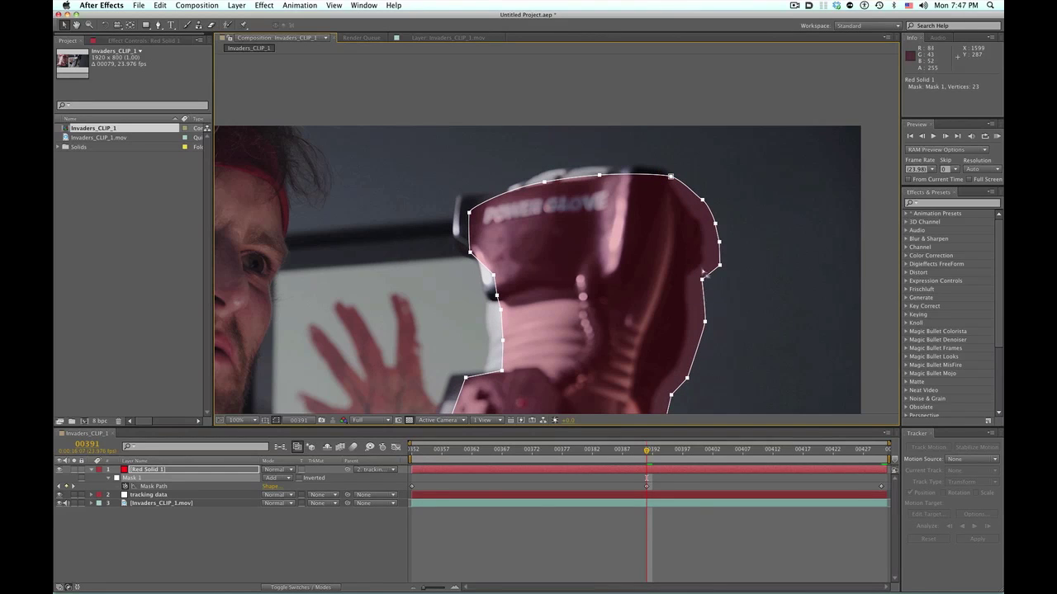
{"action": "left_click_drag", "start_coordinate": [671, 176], "coordinate": [654, 173]}
- Fit the mask's upper left and top edge points to the glove's rim at frame 391
{"action": "left_click_drag", "start_coordinate": [586, 264], "coordinate": [608, 227]}
{"action": "left_click_drag", "start_coordinate": [436, 140], "coordinate": [497, 226]}
{"action": "left_click_drag", "start_coordinate": [604, 135], "coordinate": [611, 128]}
{"action": "mouse_move", "coordinate": [549, 140]}
{"action": "left_mouse_down"}
{"action": "mouse_move", "coordinate": [554, 133]}
{"action": "mouse_move", "coordinate": [551, 141]}
{"action": "left_mouse_up"}
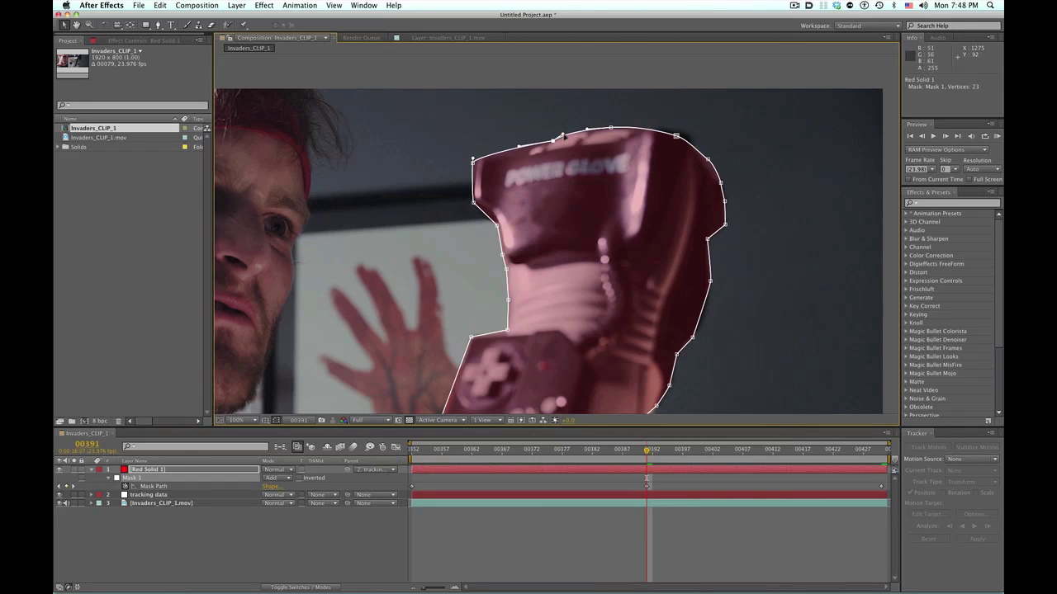
- Fit the mask's upper right, lower right and inner wrist points to the glove's outline at frame 391
{"action": "left_click_drag", "start_coordinate": [676, 135], "coordinate": [696, 158]}
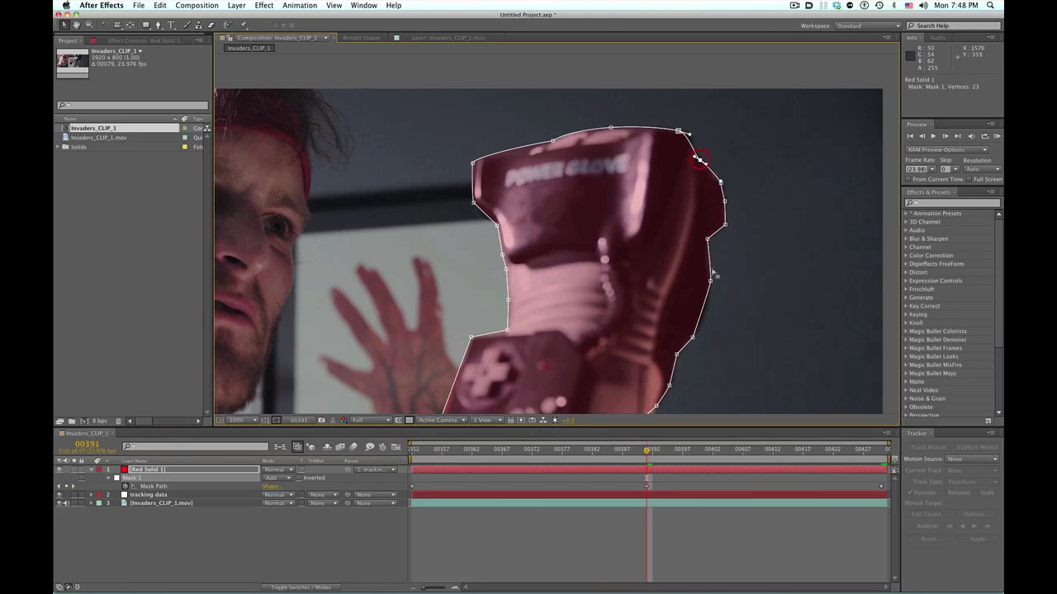
{"action": "left_click_drag", "start_coordinate": [715, 275], "coordinate": [731, 234]}
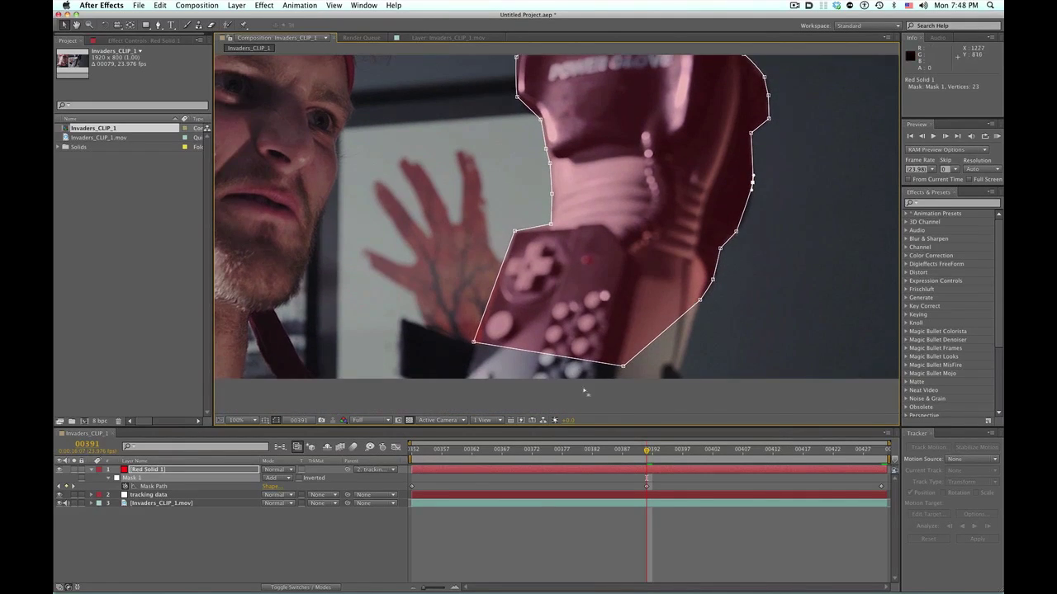
{"action": "left_click_drag", "start_coordinate": [623, 365], "coordinate": [682, 375]}
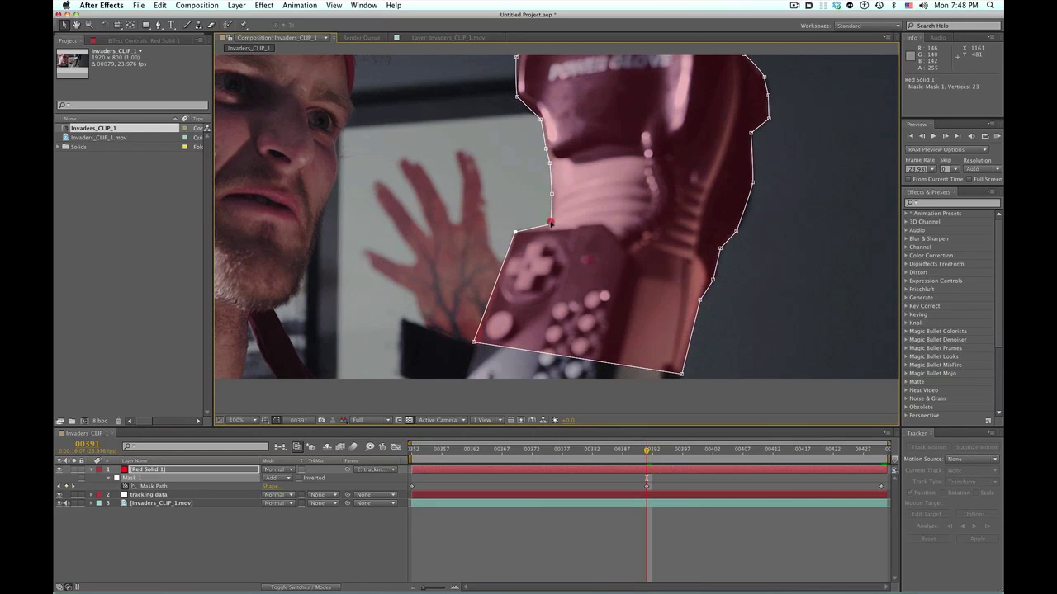
{"action": "left_click_drag", "start_coordinate": [550, 223], "coordinate": [553, 288]}
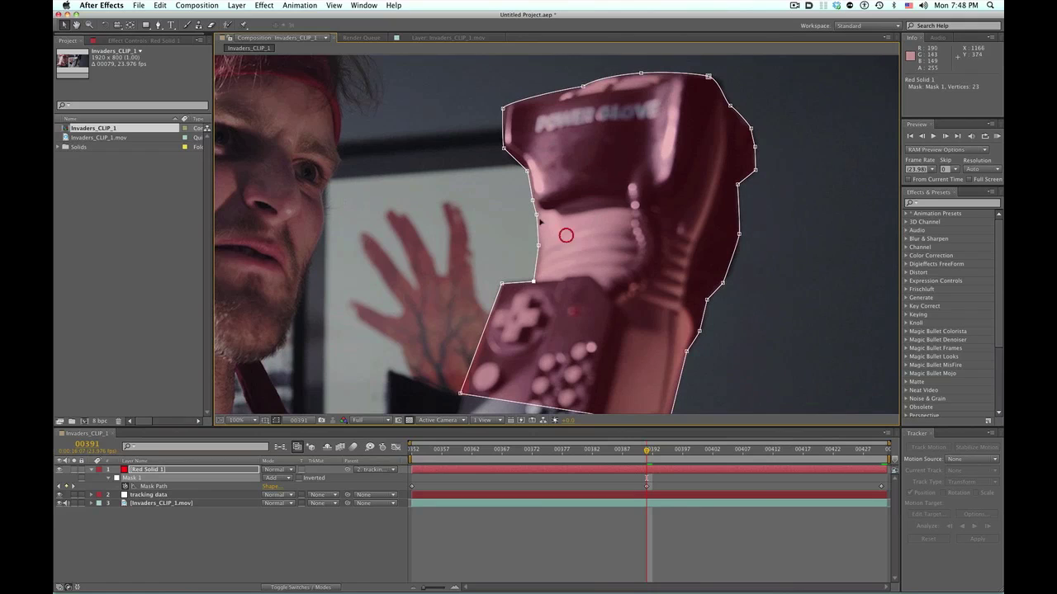
- Compare the mask with layer controls shown and hidden, and move the point at the rim's lower left corner onto the glove edge
{"action": "key", "text": "super+shift+h"}
{"action": "key", "text": "super+shift+h"}
{"action": "key", "text": "super+shift+h"}
{"action": "key", "text": "super+shift+h"}
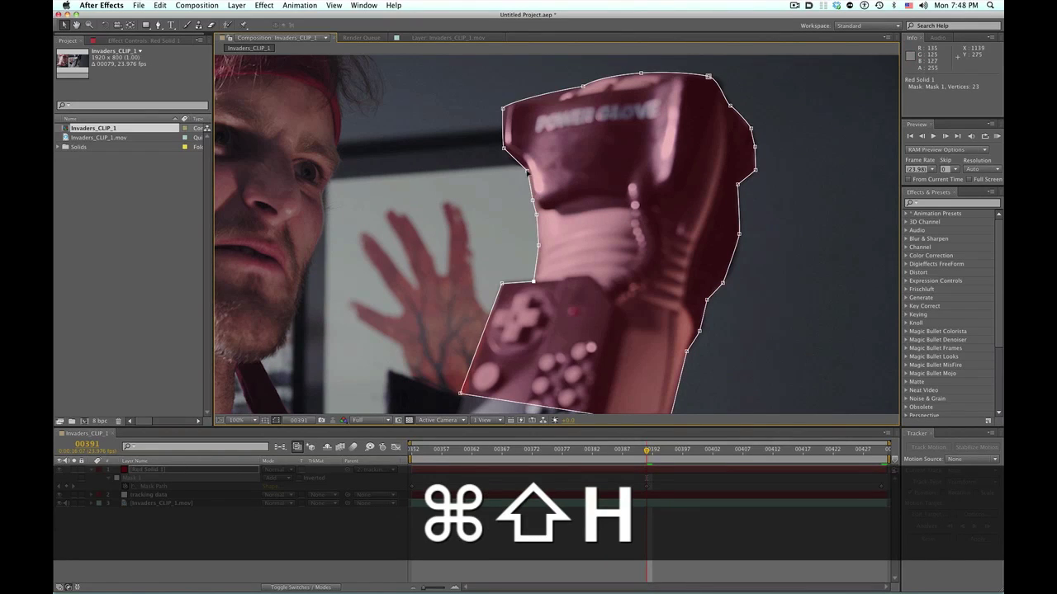
{"action": "left_click_drag", "start_coordinate": [503, 148], "coordinate": [508, 156]}
{"action": "key", "text": "super+shift+h"}
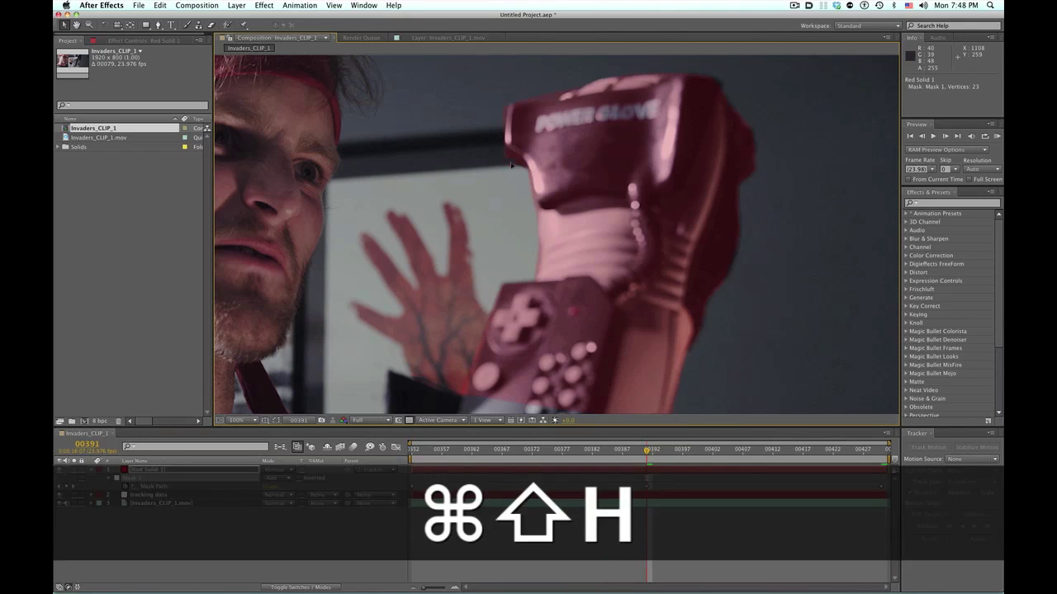
- Refine the mask's upper right points against the glove's rim, checking the fit with the layer controls hidden
{"action": "key", "text": "super+shift+h"}
{"action": "key", "text": "super+shift+h"}
{"action": "key", "text": "super+shift+h"}
{"action": "key", "text": "super+shift+h"}
{"action": "key", "text": "super+shift+h"}
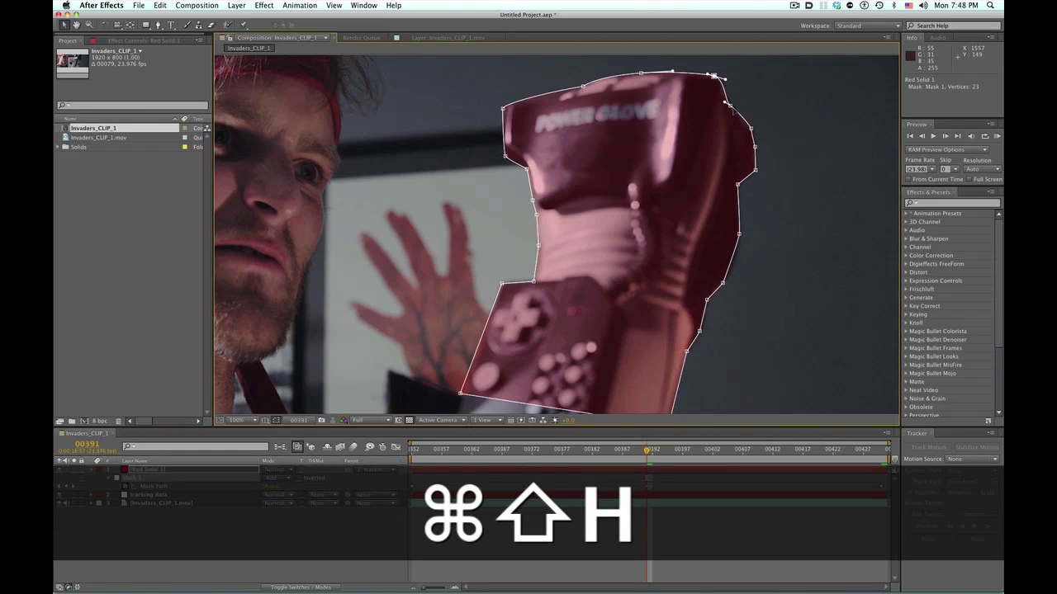
{"action": "key", "text": "super+shift+h"}
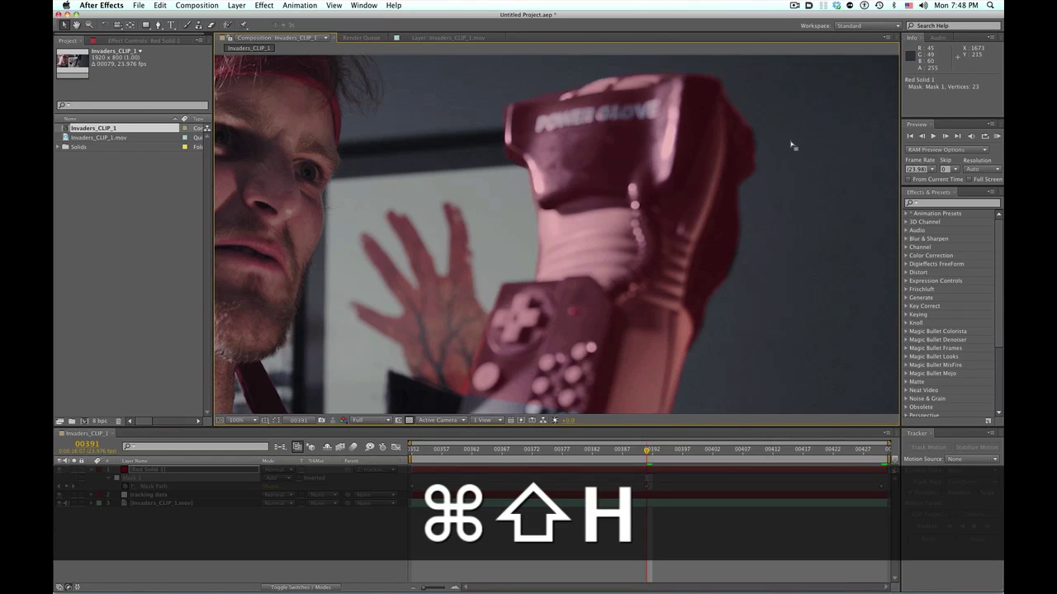
{"action": "key", "text": "super+shift+h"}
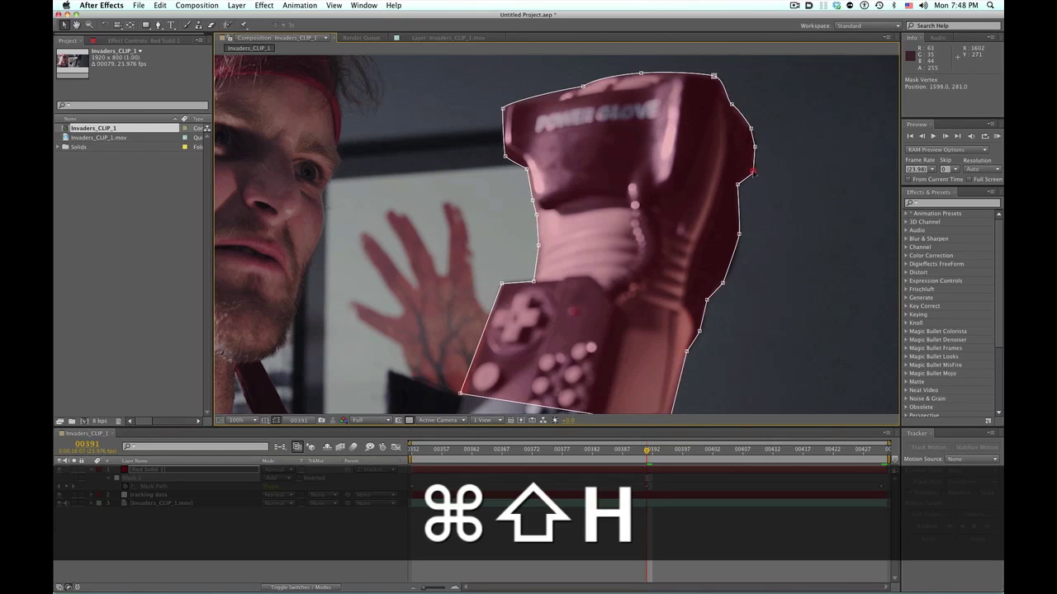
- Nudge the points along the mask's right edge onto the glove's outline and hide the layer controls
{"action": "key", "text": "super+shift+h"}
{"action": "key", "text": "super+shift+h"}
{"action": "left_click_drag", "start_coordinate": [739, 234], "coordinate": [739, 237]}
{"action": "left_click_drag", "start_coordinate": [723, 284], "coordinate": [725, 282]}
{"action": "key", "text": "super+shift+h"}
- Go to frame 369, show the layer controls and raise the mask's upper right point to the glove's top edge
{"action": "key", "text": "comma"}
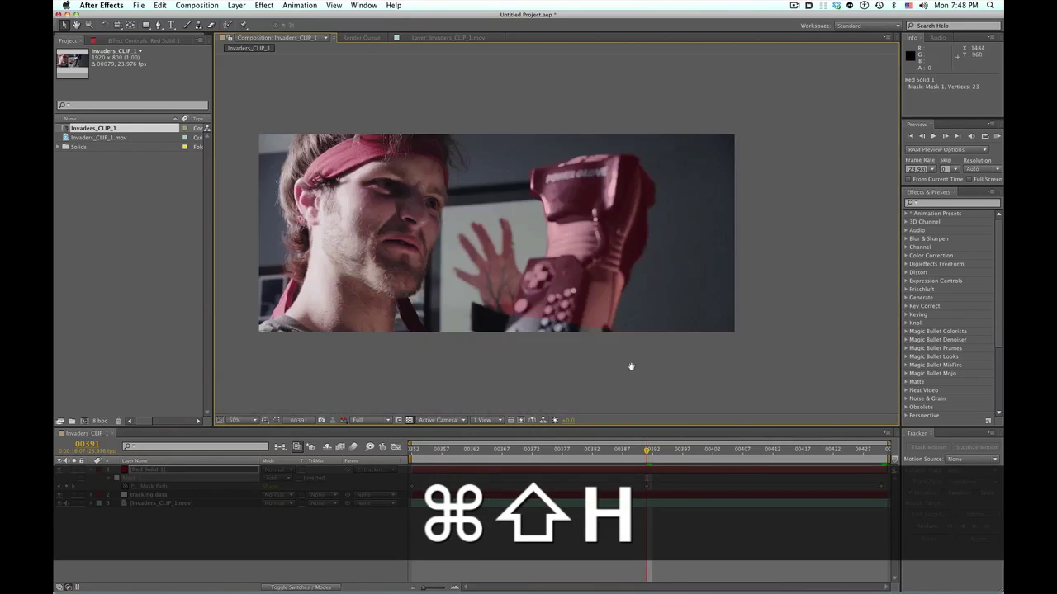
{"action": "left_click_drag", "start_coordinate": [635, 354], "coordinate": [702, 347]}
{"action": "left_click_drag", "start_coordinate": [646, 451], "coordinate": [513, 474]}
{"action": "key", "text": "super+shift+h"}
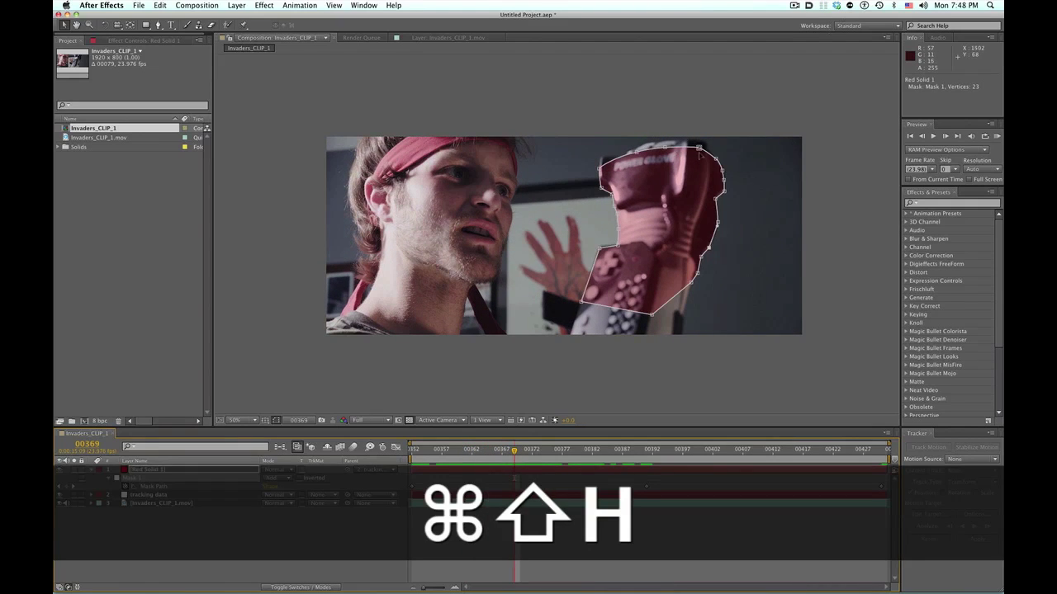
{"action": "left_click_drag", "start_coordinate": [698, 149], "coordinate": [698, 138]}
- Scrub the timeline to frame 377 to check how the mask follows the glove between keyframes
{"action": "key", "text": "space"}
{"action": "left_click_drag", "start_coordinate": [680, 189], "coordinate": [680, 180]}
{"action": "scroll", "coordinate": [678, 179], "scroll_direction": "up", "scroll_amount": 3}
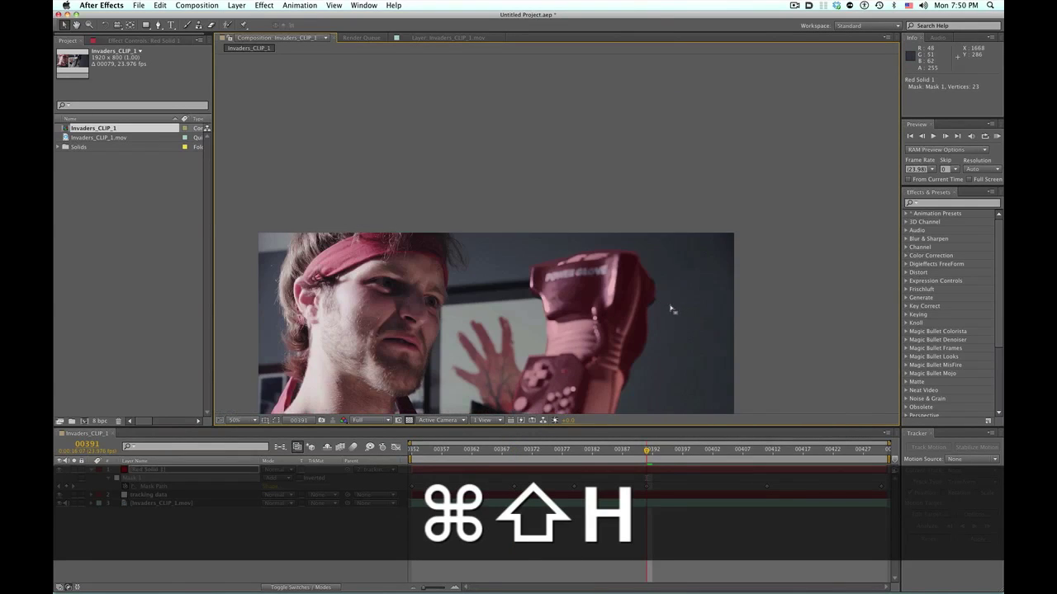
{"action": "left_click_drag", "start_coordinate": [671, 309], "coordinate": [689, 240]}
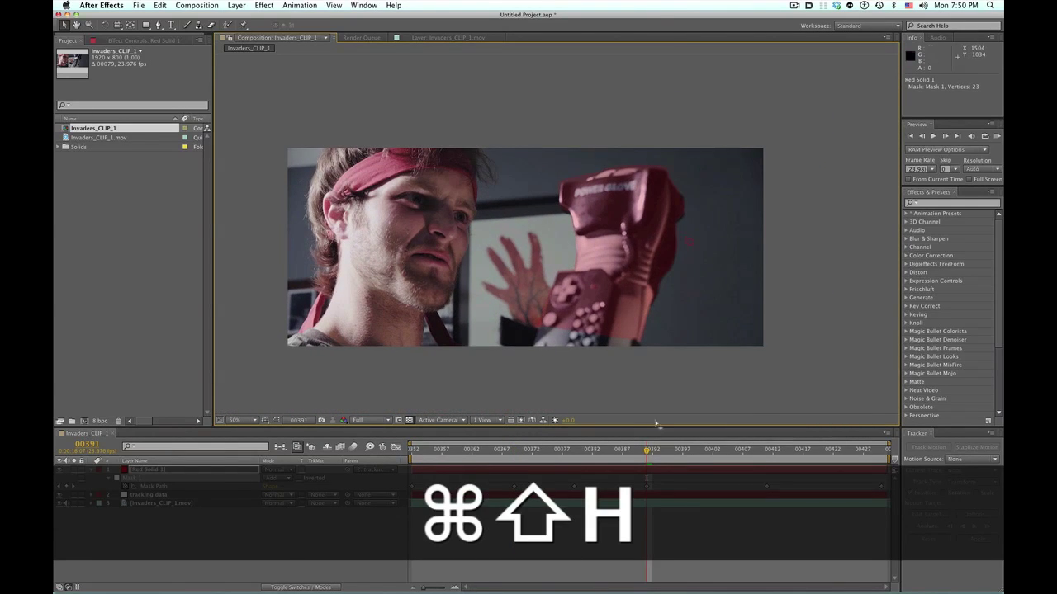
{"action": "mouse_move", "coordinate": [546, 454]}
{"action": "left_mouse_down"}
{"action": "mouse_move", "coordinate": [455, 454]}
{"action": "mouse_move", "coordinate": [562, 455]}
{"action": "left_mouse_up"}
- Expand Mask 1's properties on the red solid and set its Mask Feather to 10 pixels
{"action": "key", "text": "f"}
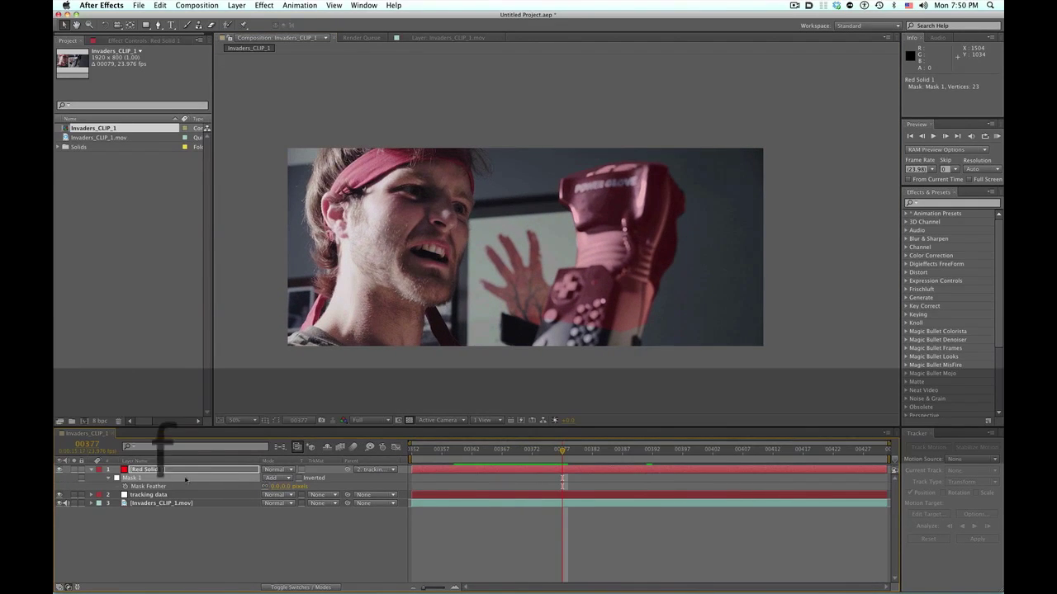
{"action": "left_click", "coordinate": [107, 478]}
{"action": "left_click", "coordinate": [108, 477]}
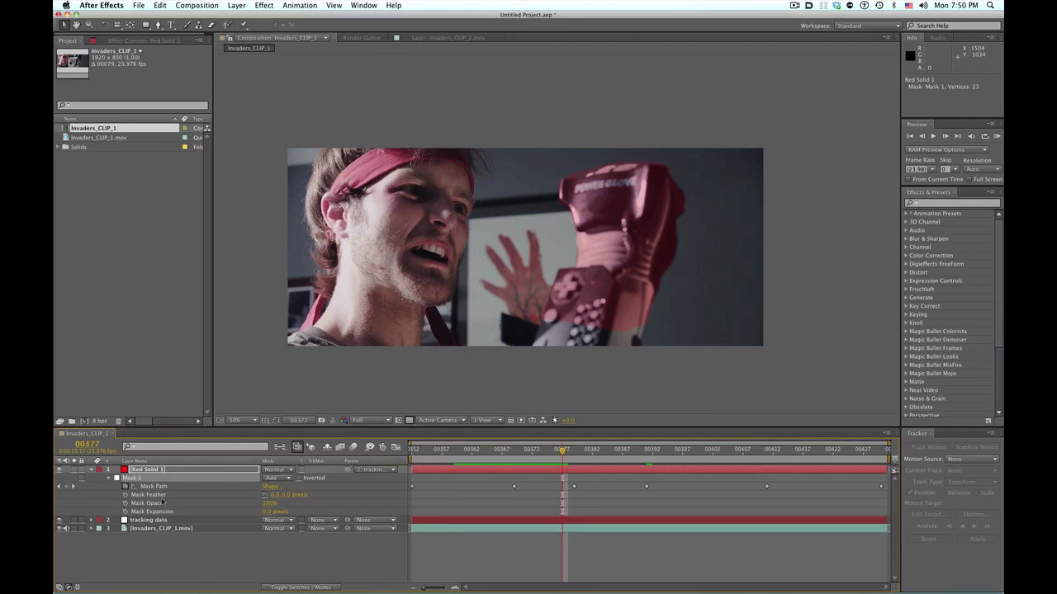
{"action": "left_click_drag", "start_coordinate": [275, 495], "coordinate": [279, 495]}
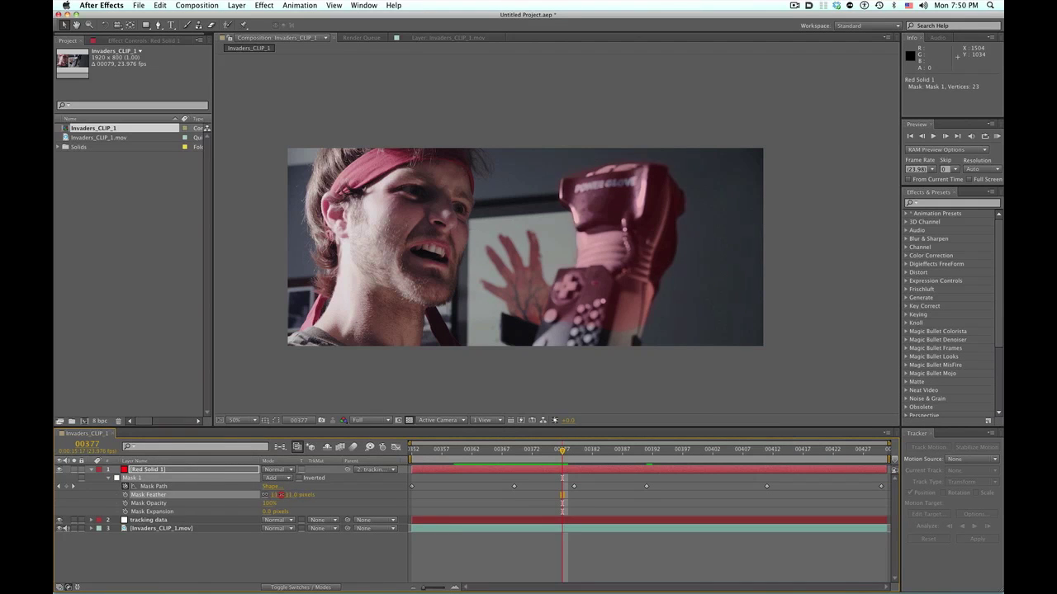
- Raise the red solid's opacity to full and move its layer below tracking data, directly above the clip
{"action": "key", "text": "t"}
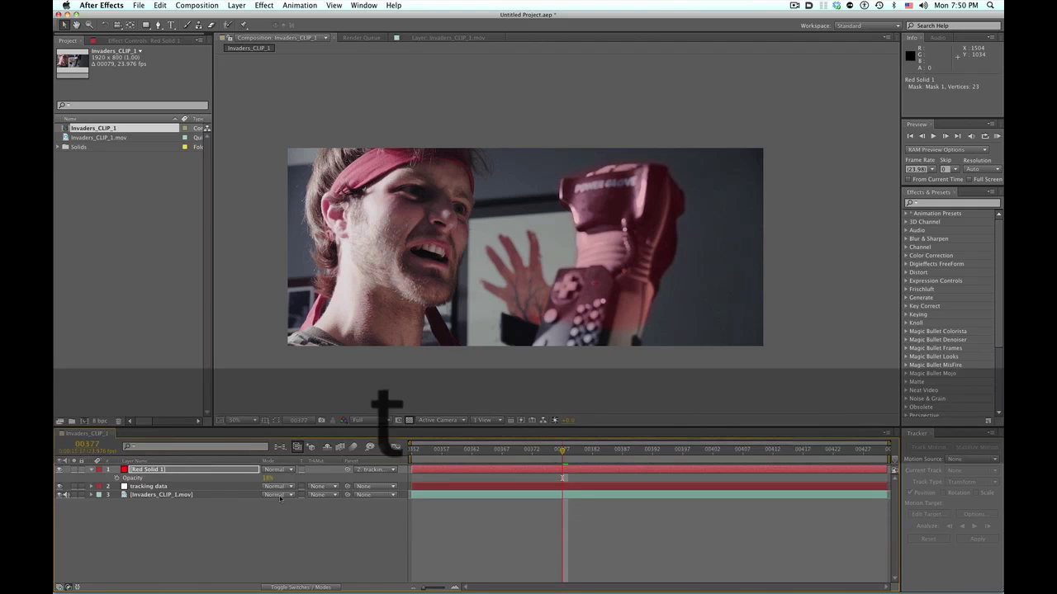
{"action": "left_click_drag", "start_coordinate": [295, 480], "coordinate": [448, 478]}
{"action": "left_click", "coordinate": [220, 544]}
{"action": "left_click", "coordinate": [91, 470]}
{"action": "left_click_drag", "start_coordinate": [147, 470], "coordinate": [150, 487]}
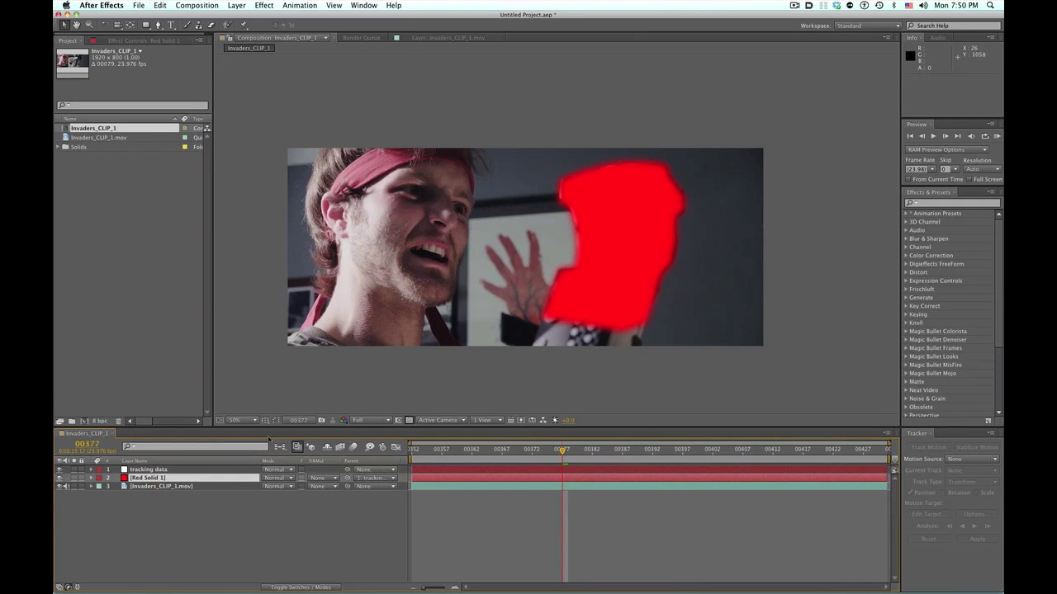
- Set the Invaders_CLIP_1.mov layer's track matte to Alpha Matte "[Red Solid 1]" and play back the isolated glove
{"action": "left_click", "coordinate": [145, 487]}
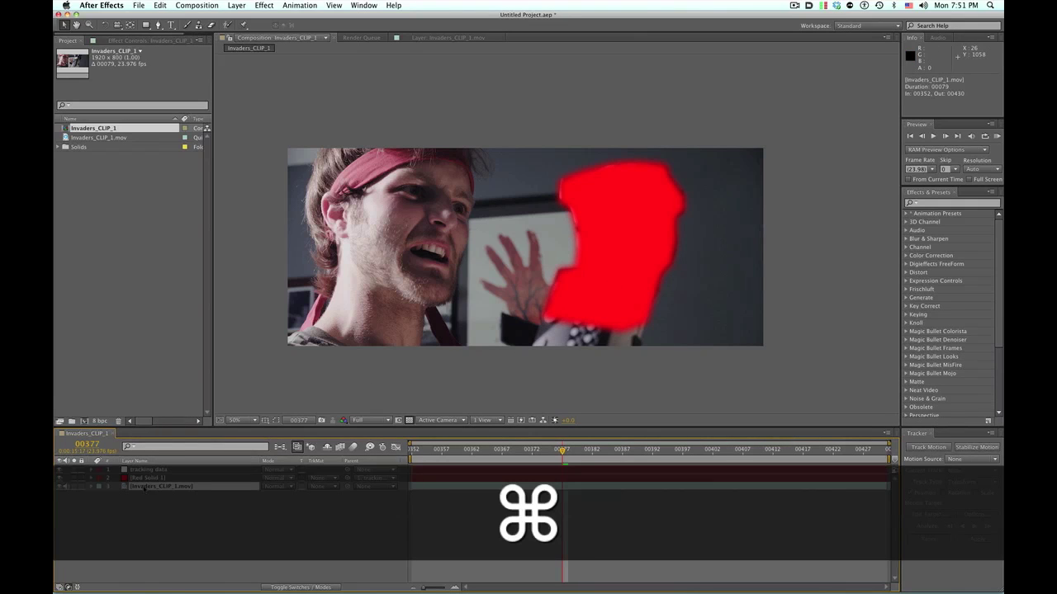
{"action": "left_click", "coordinate": [320, 487]}
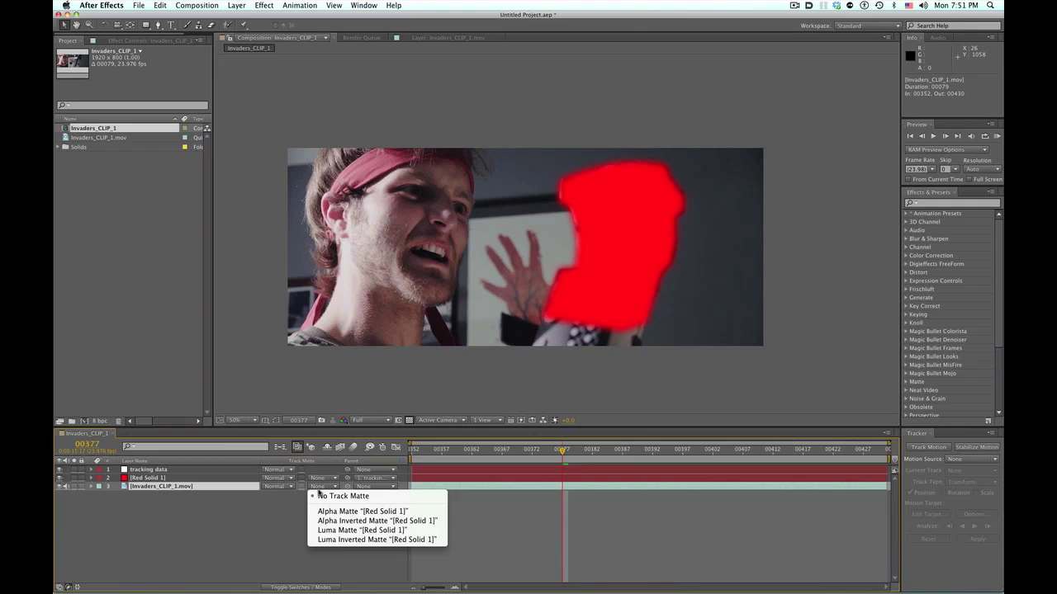
{"action": "left_click", "coordinate": [326, 507]}
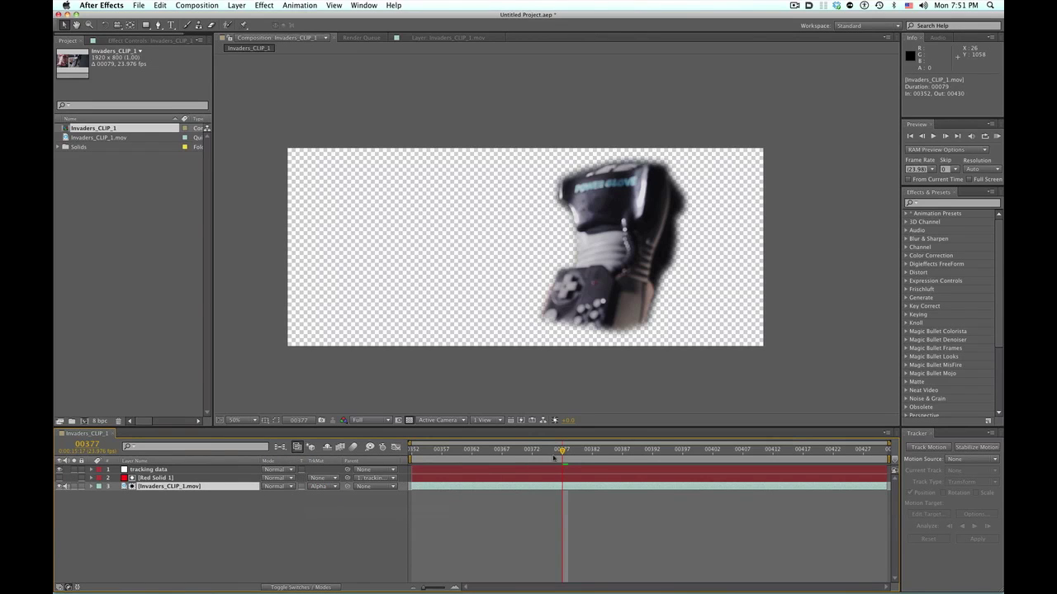
{"action": "key", "text": "space"}
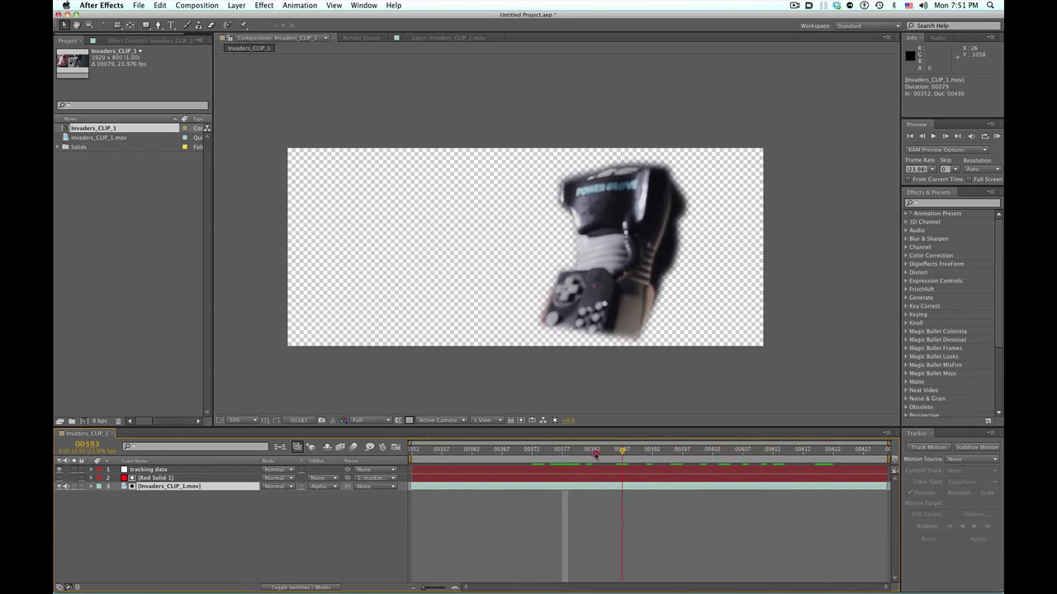
- Duplicate the matted clip, set the copy to No Track Matte and place it at the bottom of the layer stack
{"action": "left_click", "coordinate": [161, 494]}
{"action": "left_click", "coordinate": [159, 487]}
{"action": "key", "text": "super+d"}
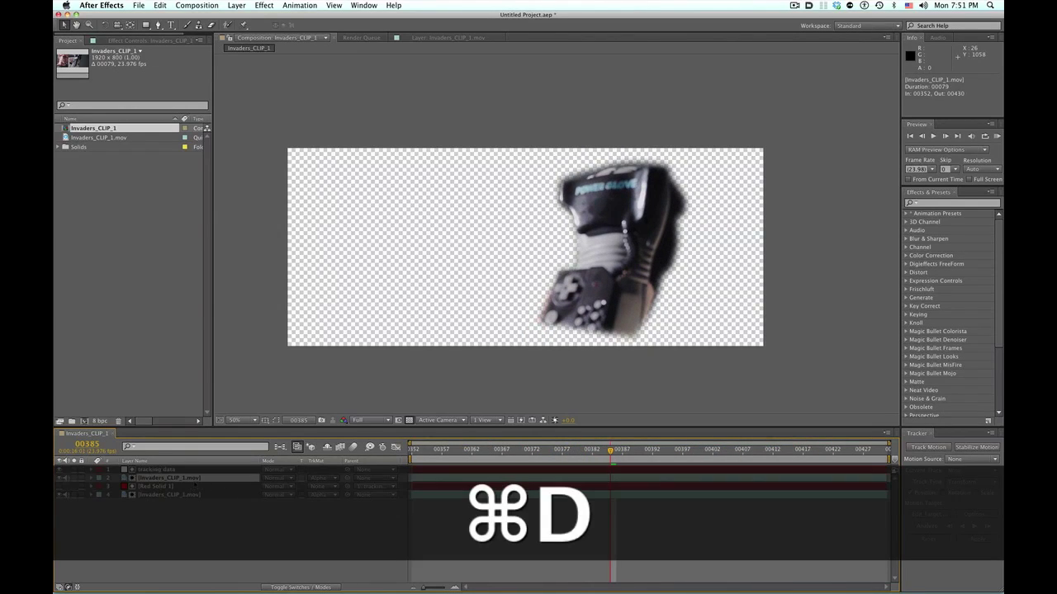
{"action": "left_click", "coordinate": [322, 478]}
{"action": "left_click", "coordinate": [339, 485]}
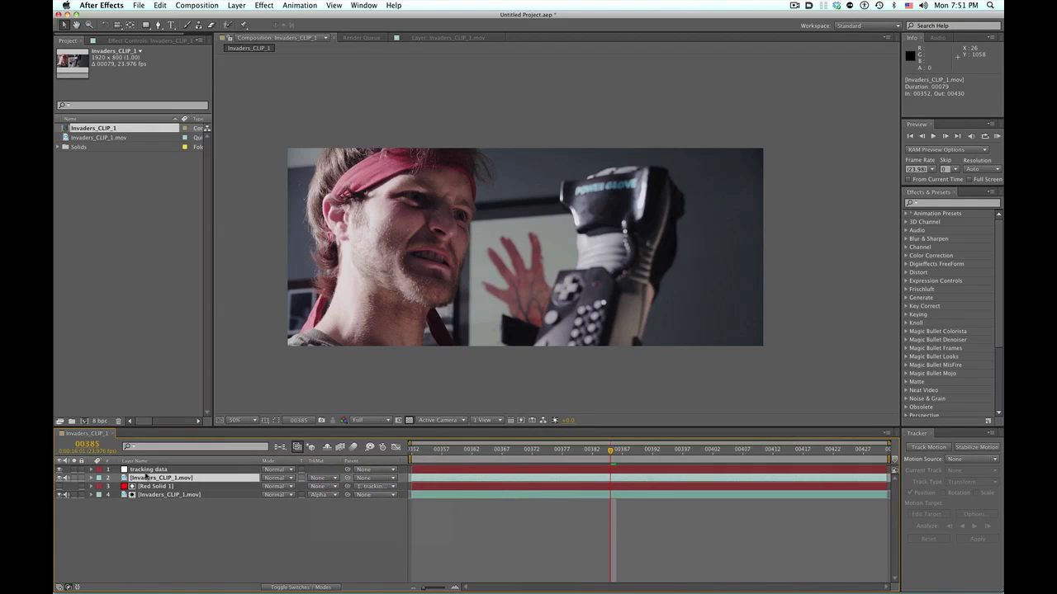
{"action": "left_click_drag", "start_coordinate": [148, 478], "coordinate": [150, 507]}
- Create a new 1920 x 800 px solid in a deep royal blue colour
{"action": "key", "text": "super+y"}
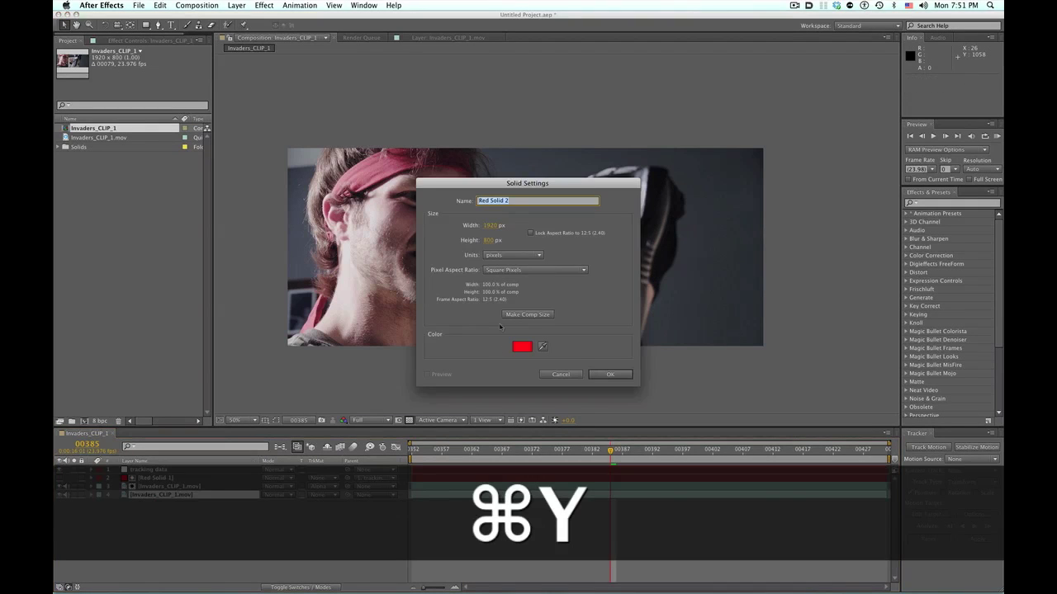
{"action": "left_click", "coordinate": [529, 341]}
{"action": "left_click", "coordinate": [762, 328]}
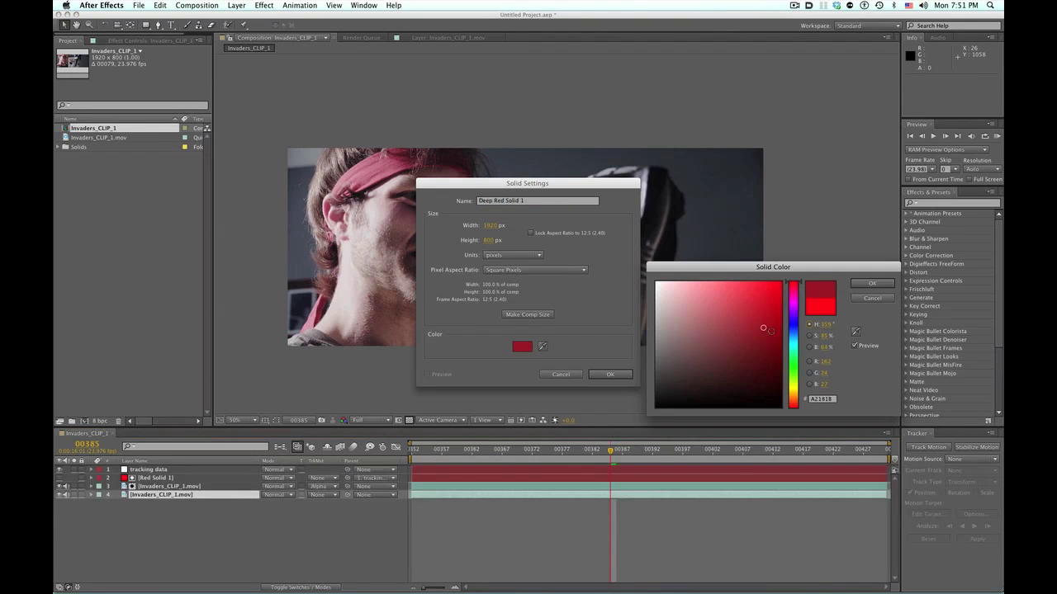
{"action": "left_click", "coordinate": [793, 331]}
{"action": "left_click", "coordinate": [872, 283]}
{"action": "left_click", "coordinate": [609, 374]}
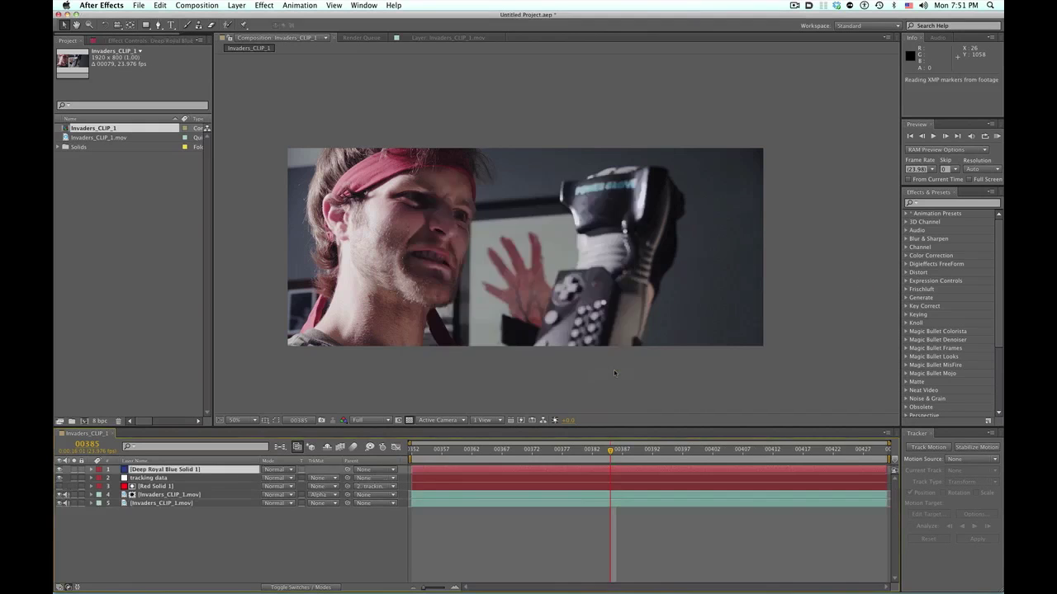
- Scale the blue solid to 54% and place it behind the matted glove at position 1380, 272, previewing up to frame 404
{"action": "key", "text": "s"}
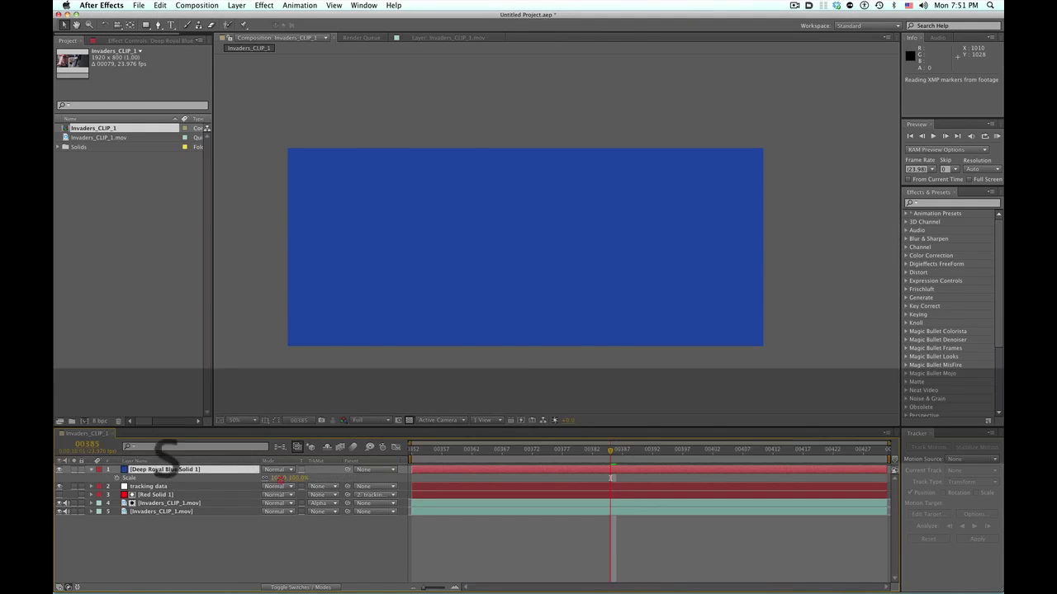
{"action": "left_click_drag", "start_coordinate": [279, 478], "coordinate": [154, 507]}
{"action": "left_click_drag", "start_coordinate": [458, 259], "coordinate": [561, 228]}
{"action": "key", "text": "space"}
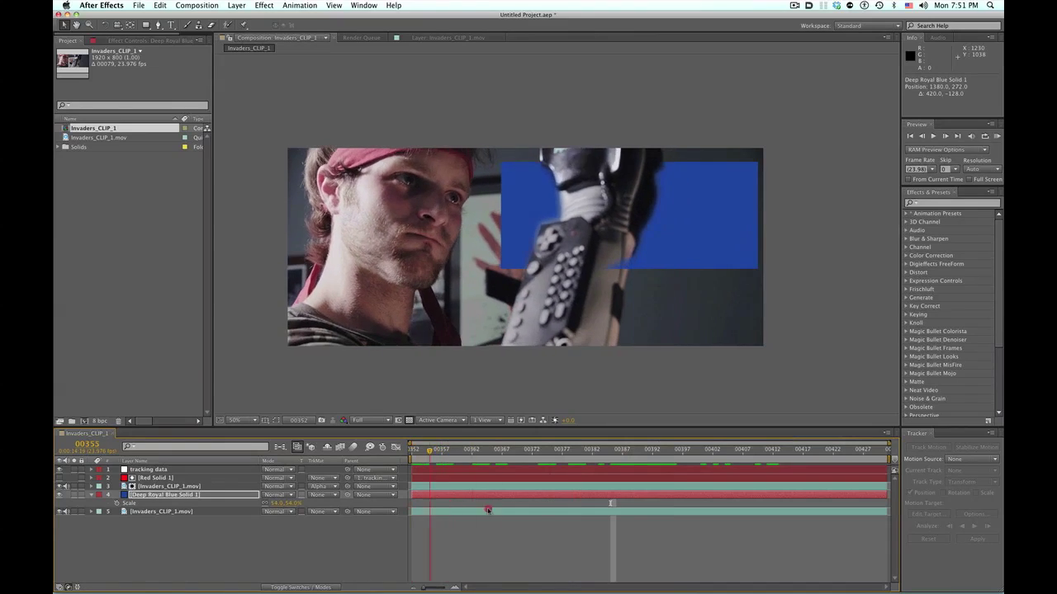
{"action": "mouse_move", "coordinate": [738, 502]}
{"action": "left_mouse_down"}
{"action": "mouse_move", "coordinate": [810, 499]}
{"action": "mouse_move", "coordinate": [696, 491]}
{"action": "mouse_move", "coordinate": [741, 493]}
{"action": "mouse_move", "coordinate": [725, 496]}
{"action": "left_mouse_up"}
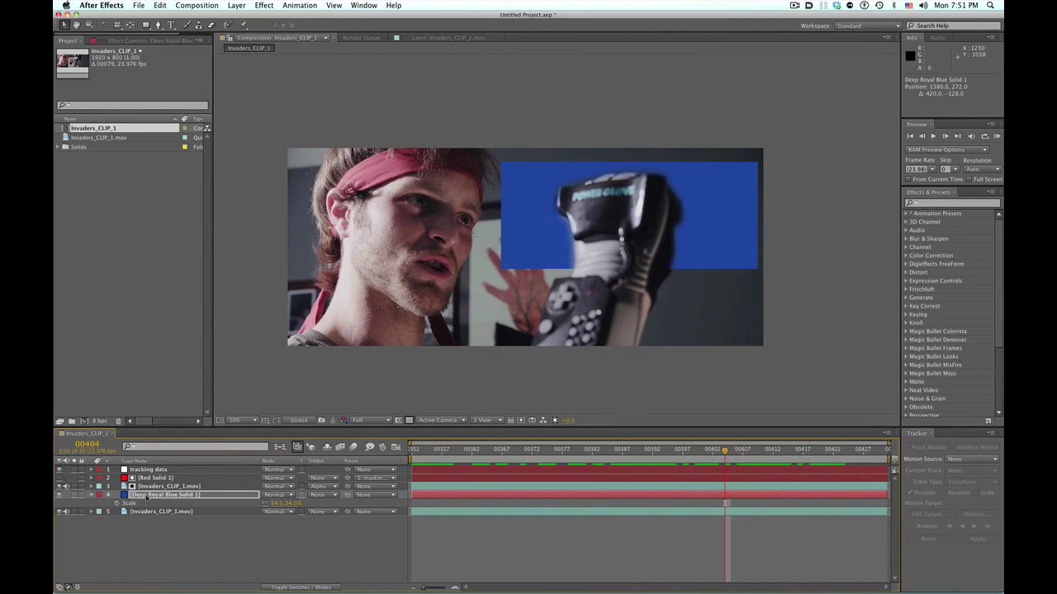
- Reduce the red solid's Mask Feather to about 6 pixels and check the glove's edge back to frame 379
{"action": "left_click", "coordinate": [147, 487]}
{"action": "left_click", "coordinate": [150, 478]}
{"action": "key", "text": "f"}
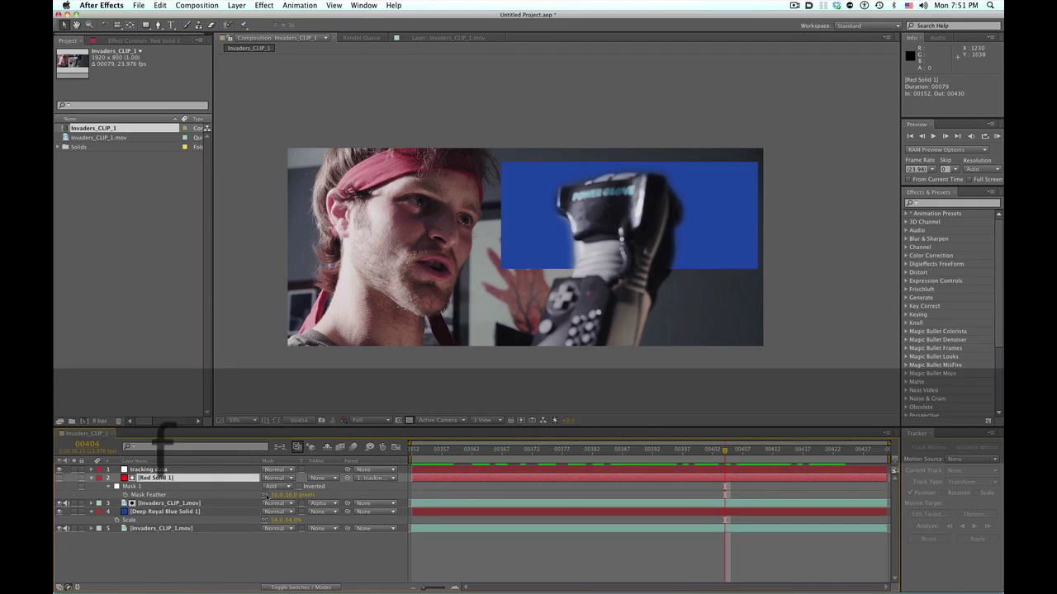
{"action": "left_click_drag", "start_coordinate": [278, 497], "coordinate": [277, 495]}
{"action": "left_click_drag", "start_coordinate": [733, 455], "coordinate": [575, 486]}
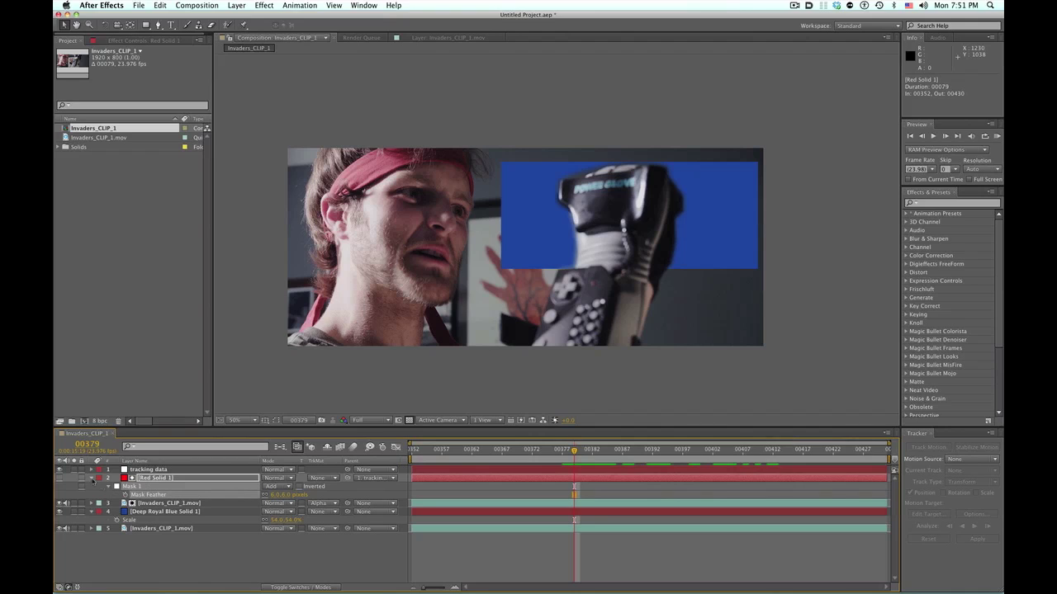
- Collapse the red solid's properties and show the layer controls again to view its mask outline
{"action": "left_click", "coordinate": [90, 478]}
{"action": "left_click", "coordinate": [141, 477]}
{"action": "key", "text": "super+shift+h"}
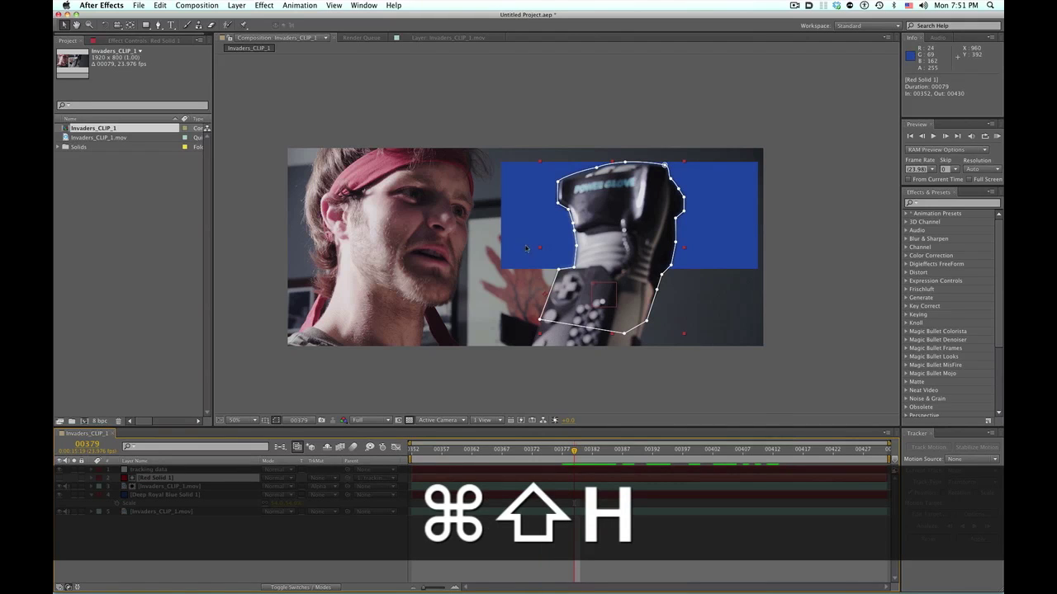
{"action": "left_click", "coordinate": [236, 564]}
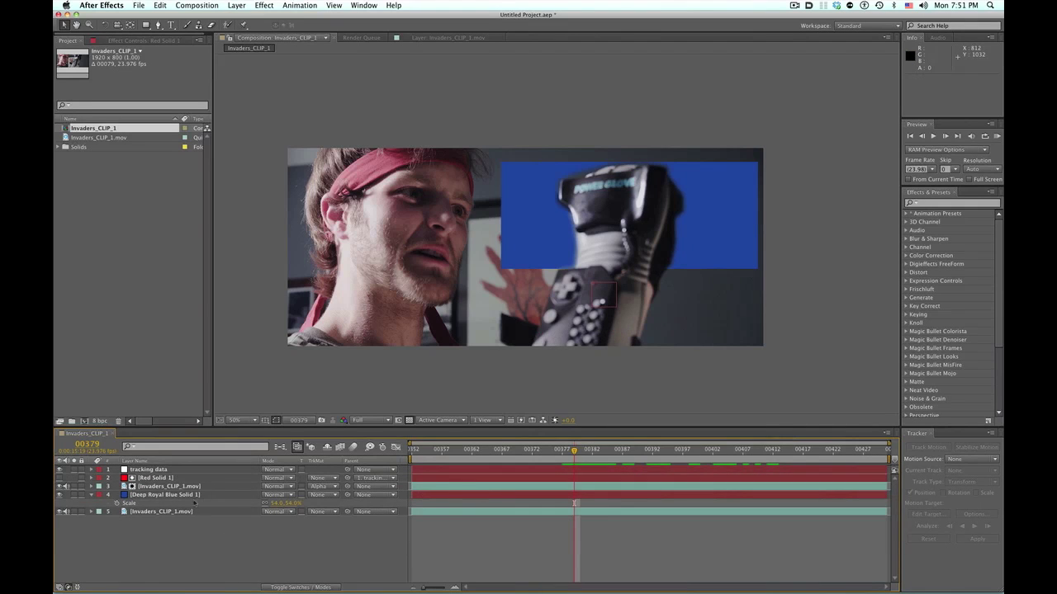
- Hide the blue solid and select the red solid to display its mask outline over the clip
{"action": "left_click", "coordinate": [192, 494]}
{"action": "left_click_drag", "start_coordinate": [545, 226], "coordinate": [531, 341]}
{"action": "left_click", "coordinate": [149, 478]}
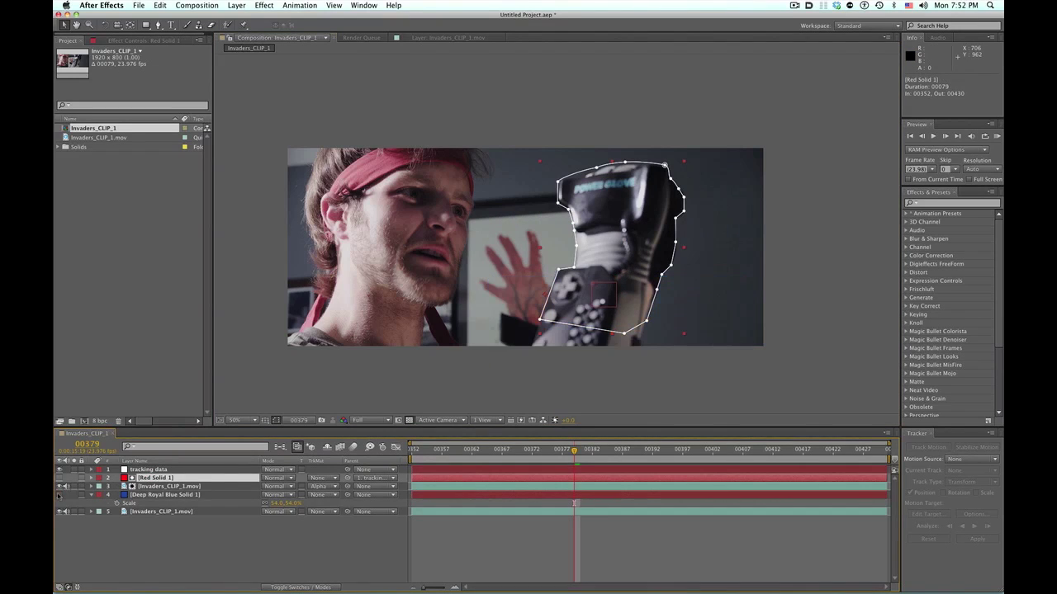
- Draw a second, closed six-point mask on the red solid that extends the matte down the glove's forearm beyond the frame's lower edge
{"action": "key", "text": "g"}
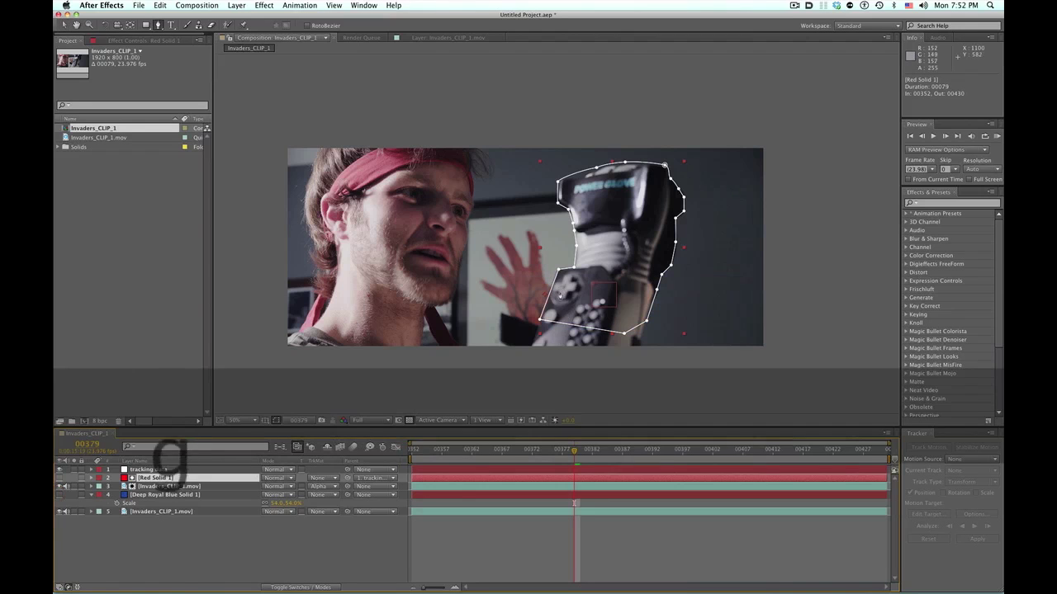
{"action": "scroll", "coordinate": [561, 297], "scroll_direction": "up", "scroll_amount": 2}
{"action": "left_click", "coordinate": [551, 266]}
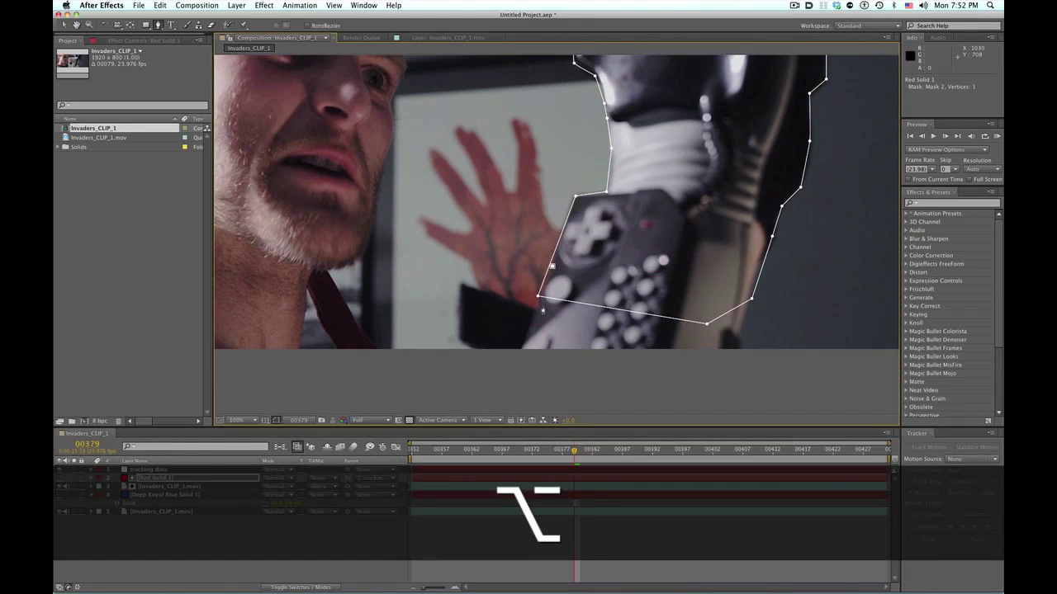
{"action": "left_click", "coordinate": [516, 366]}
{"action": "left_click", "coordinate": [729, 382]}
{"action": "left_click", "coordinate": [736, 347]}
{"action": "left_click", "coordinate": [757, 261]}
{"action": "left_click", "coordinate": [628, 239]}
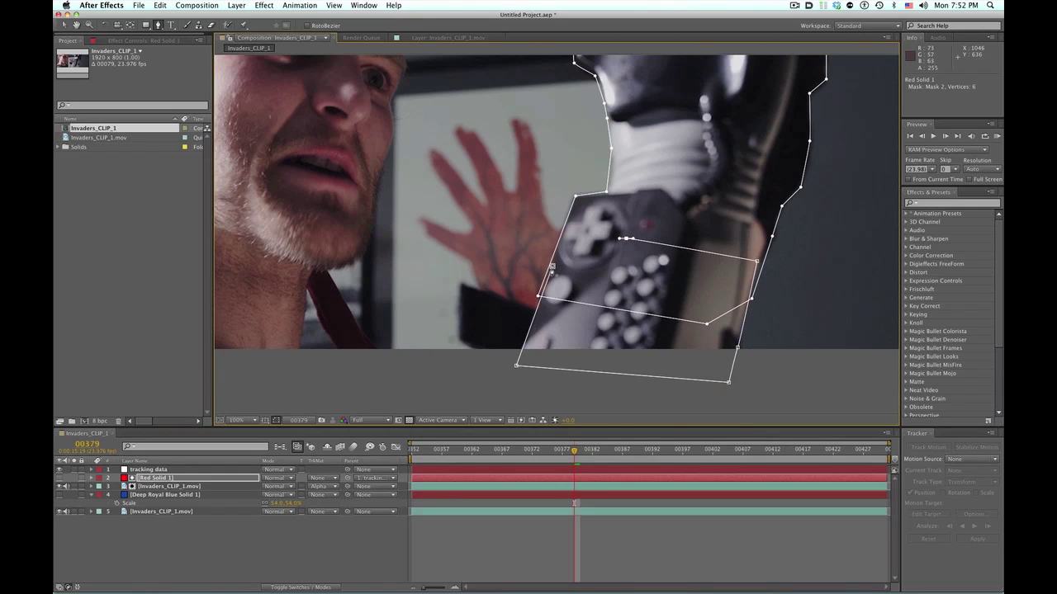
{"action": "left_click", "coordinate": [551, 266]}
- Unhide the blue solid, hide the layer controls and preview the glove passing in front of it from frame 379
{"action": "left_click", "coordinate": [59, 495]}
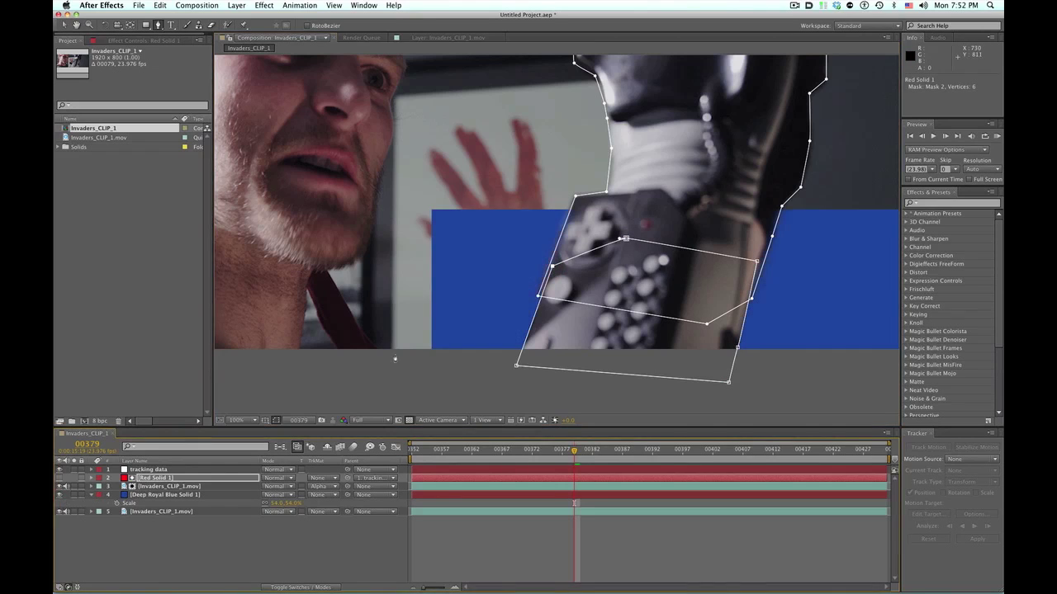
{"action": "key", "text": "super+shift+h"}
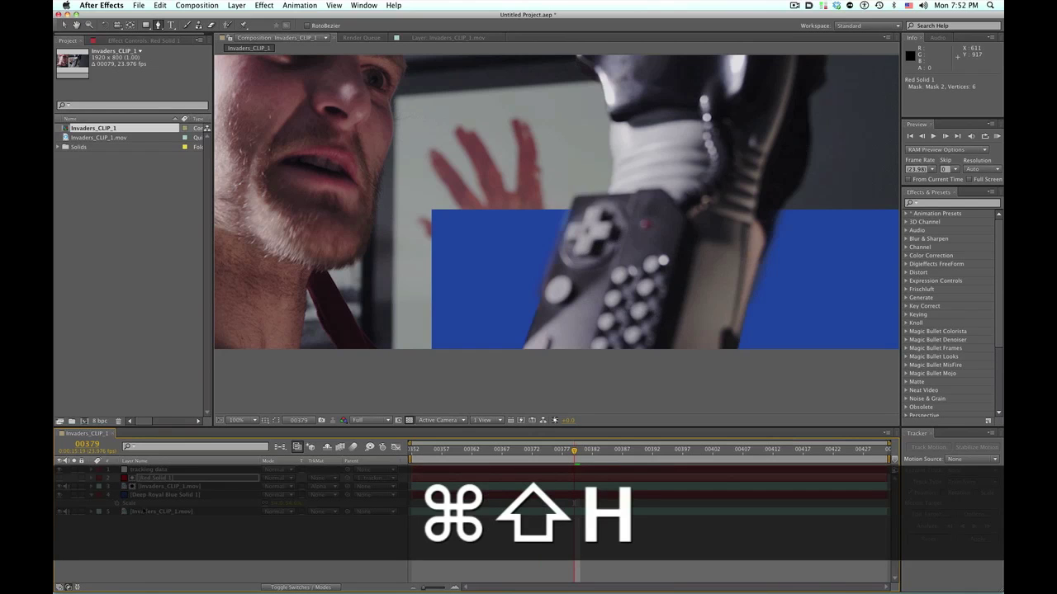
{"action": "left_click", "coordinate": [145, 496]}
{"action": "key", "text": "space"}
{"action": "key", "text": "comma"}
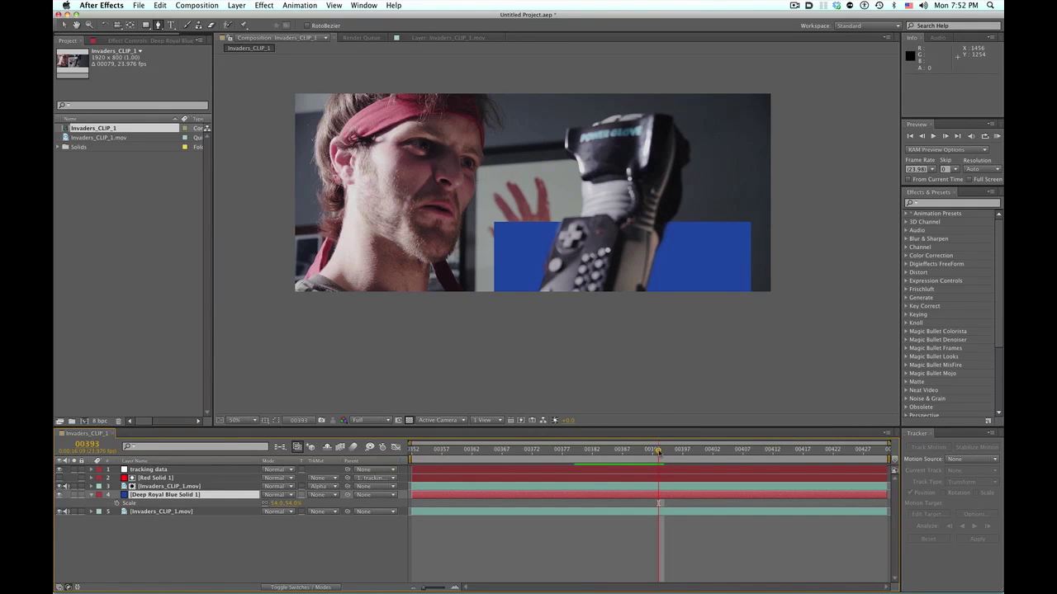
- Return to frame 352, show the layer controls again and select the red solid to examine its two mask outlines
{"action": "left_click_drag", "start_coordinate": [659, 451], "coordinate": [386, 463]}
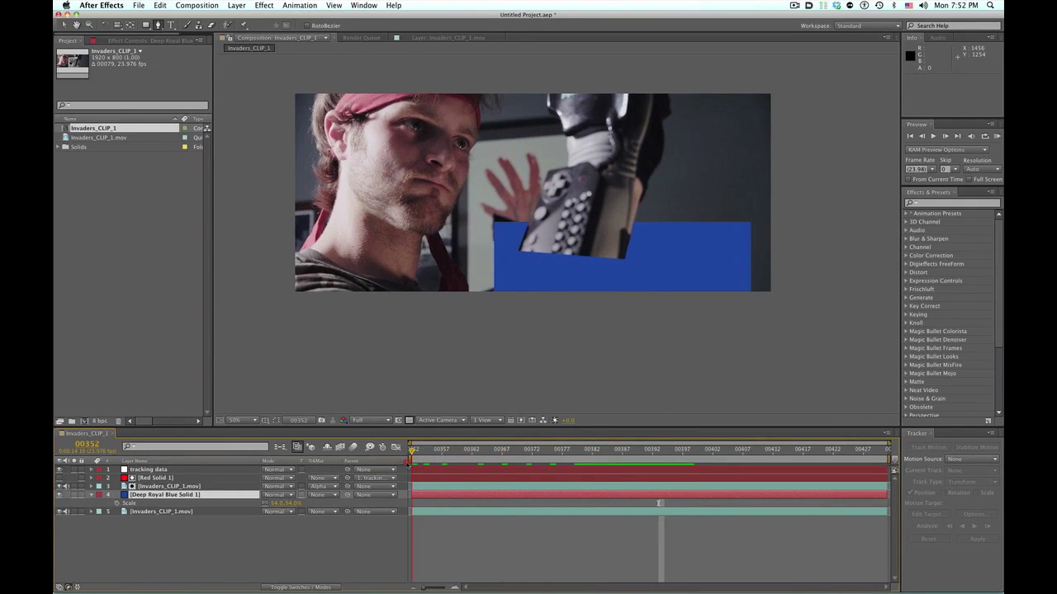
{"action": "key", "text": "super+shift+h"}
{"action": "left_click", "coordinate": [157, 477]}
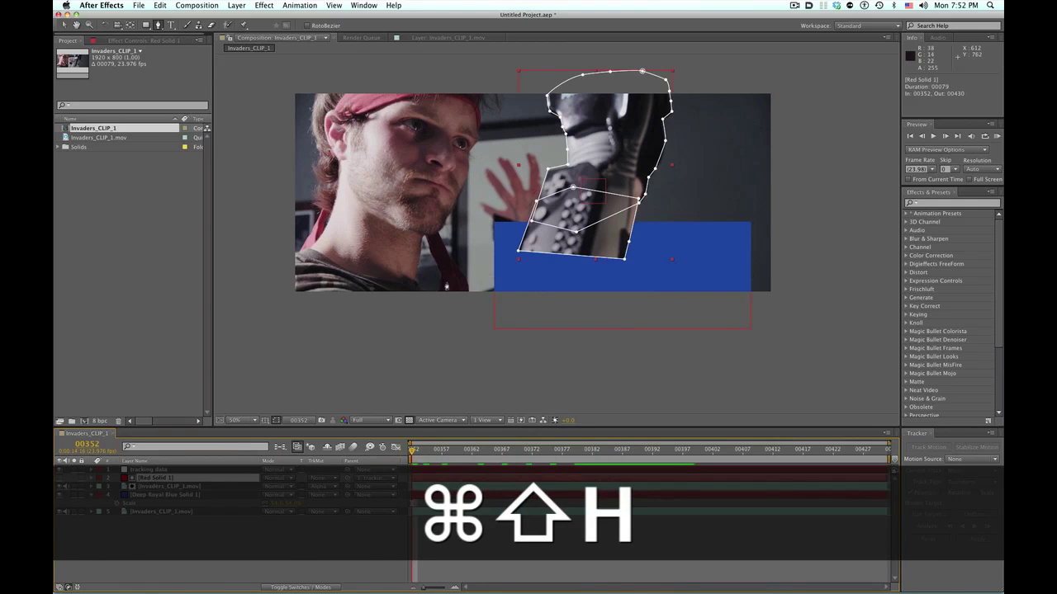
{"action": "key", "text": "v"}
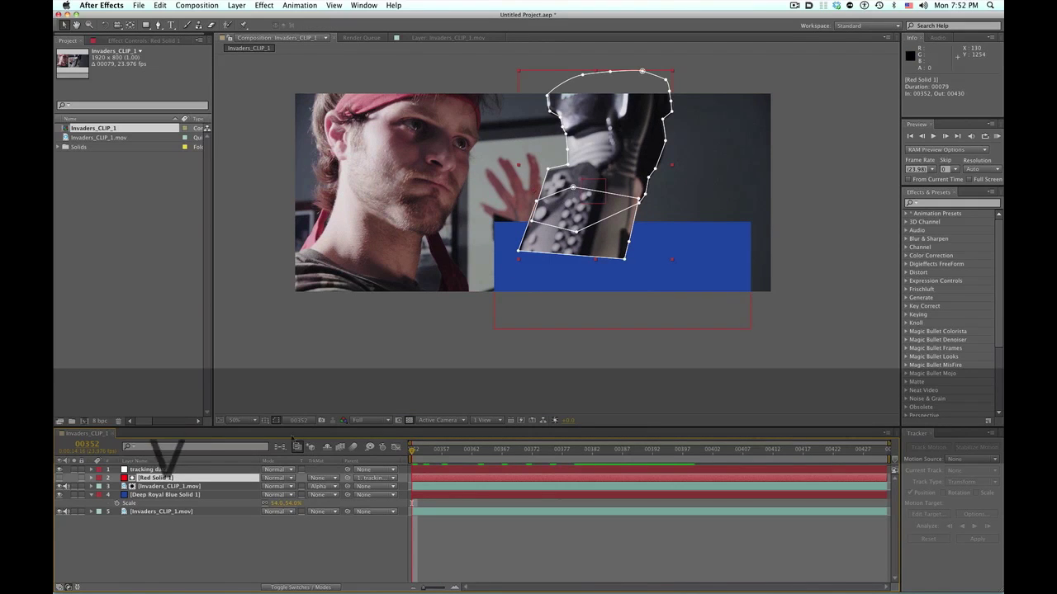
{"action": "key", "text": "m"}
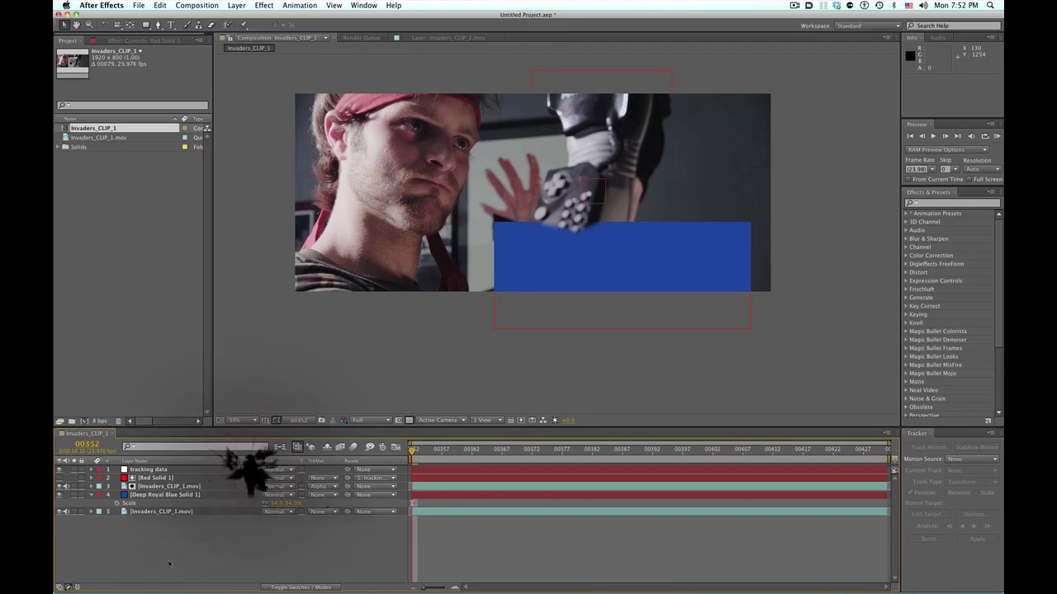